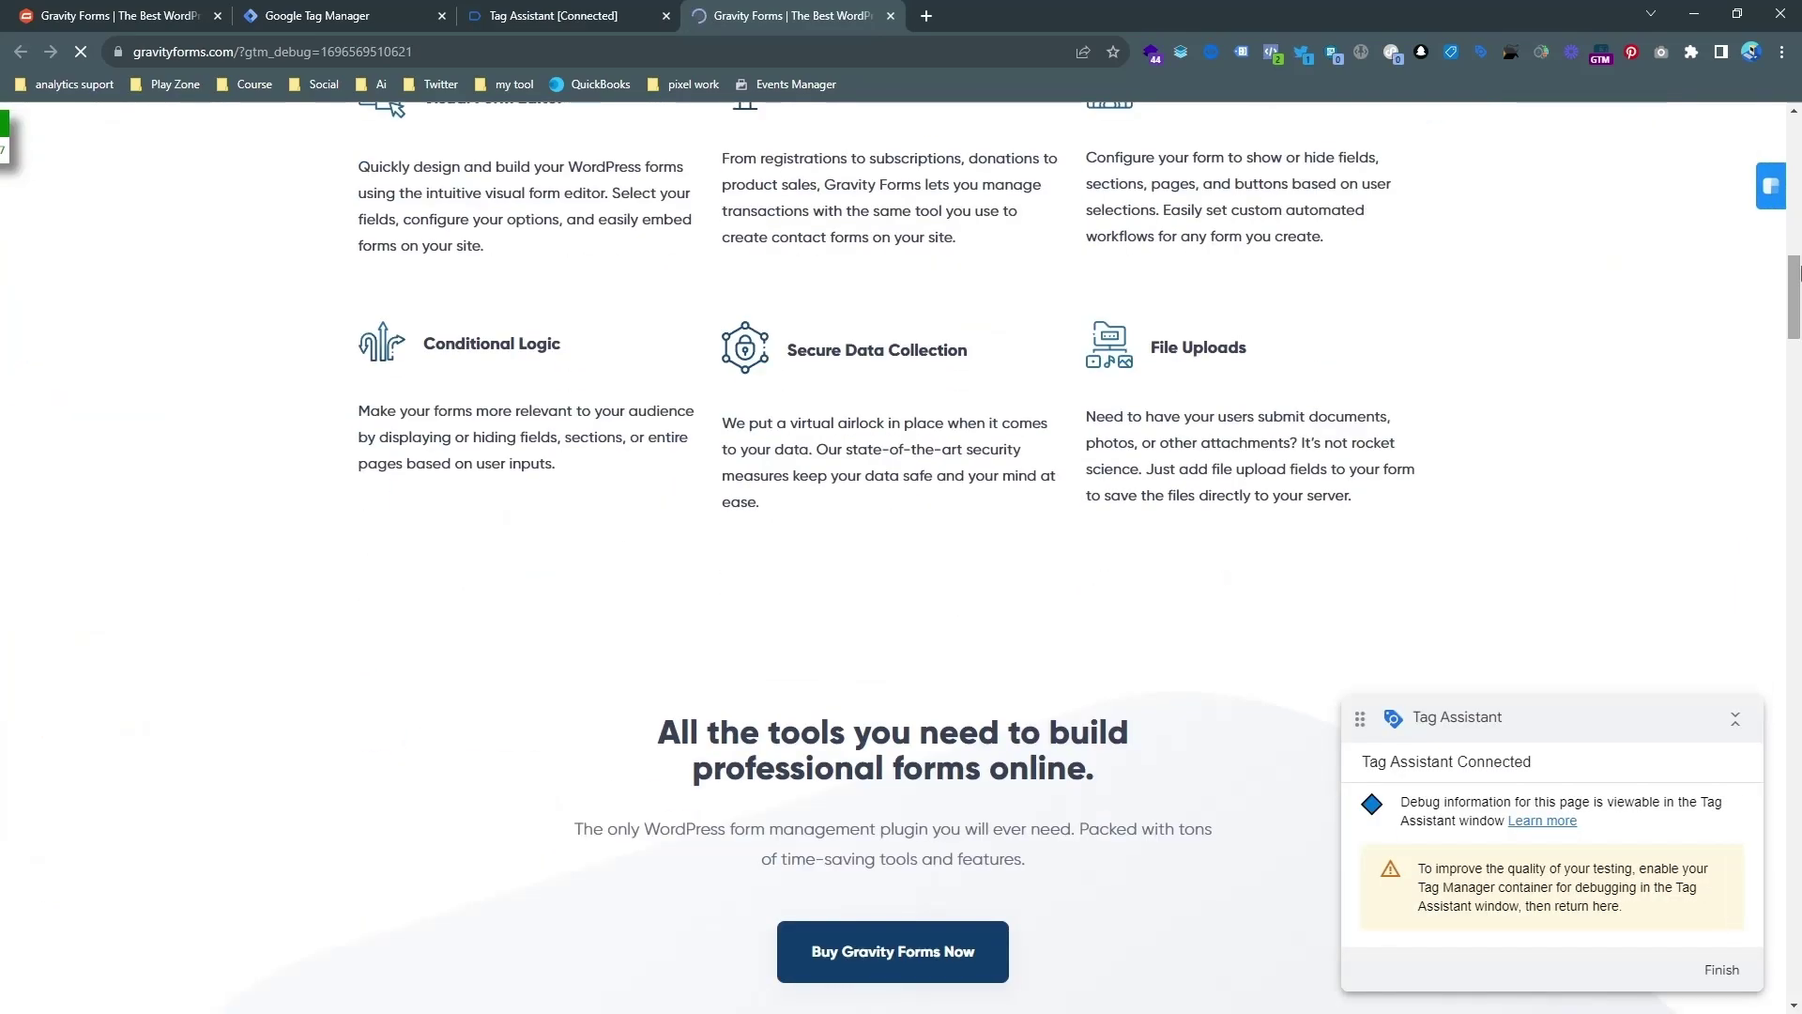
- Paste a test e-mail into the newsletter sign-up field and subscribe
left_click_drag(1794, 272, 1794, 937)
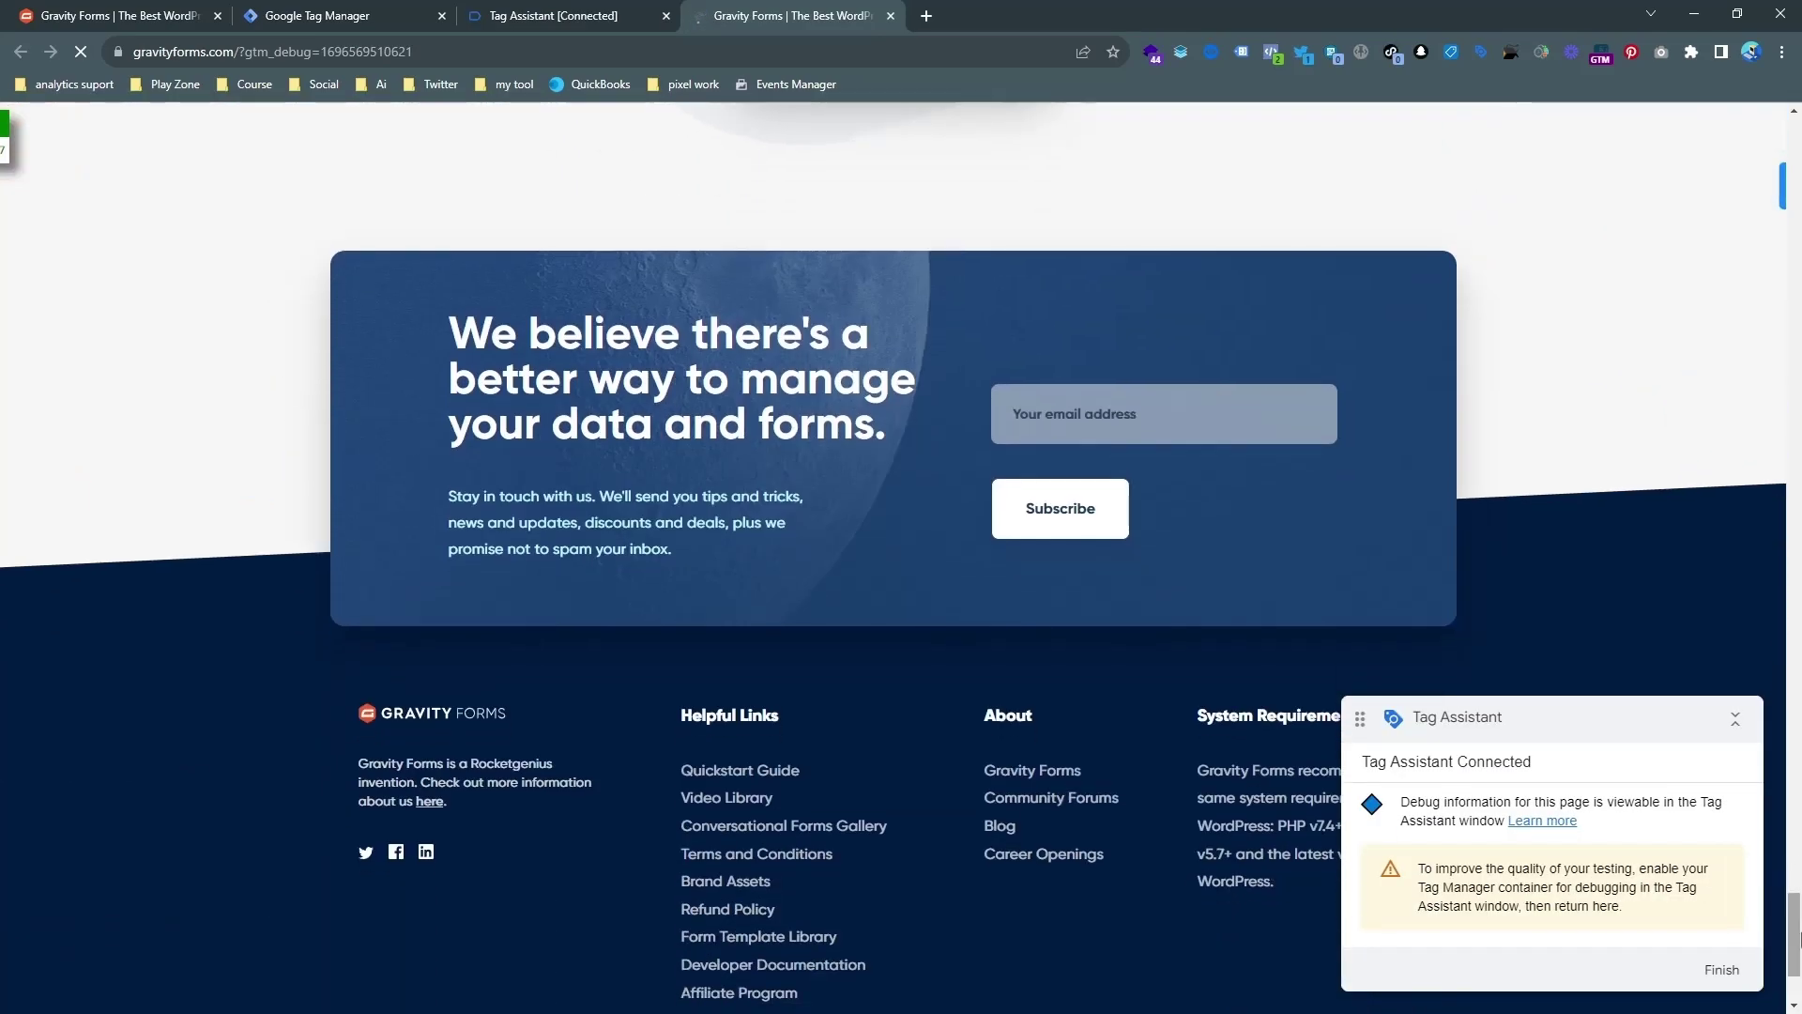
left_click(1164, 413)
key("ctrl+v")
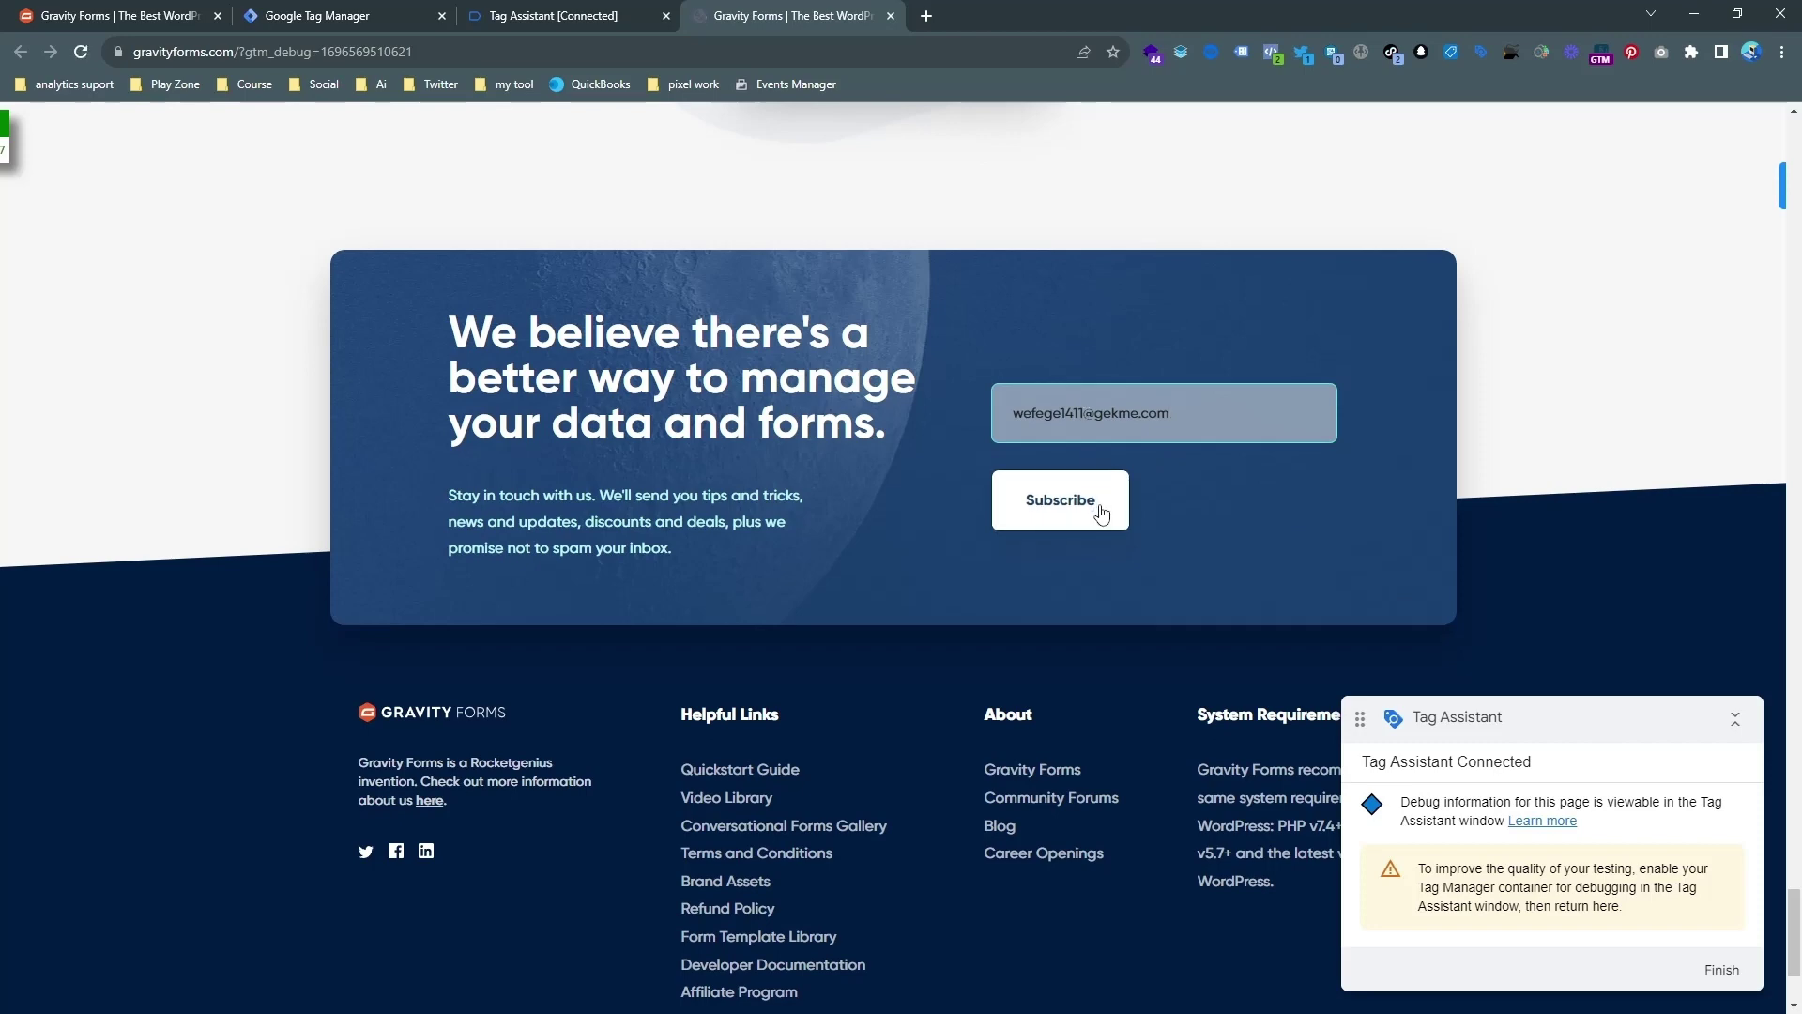
left_click(1100, 513)
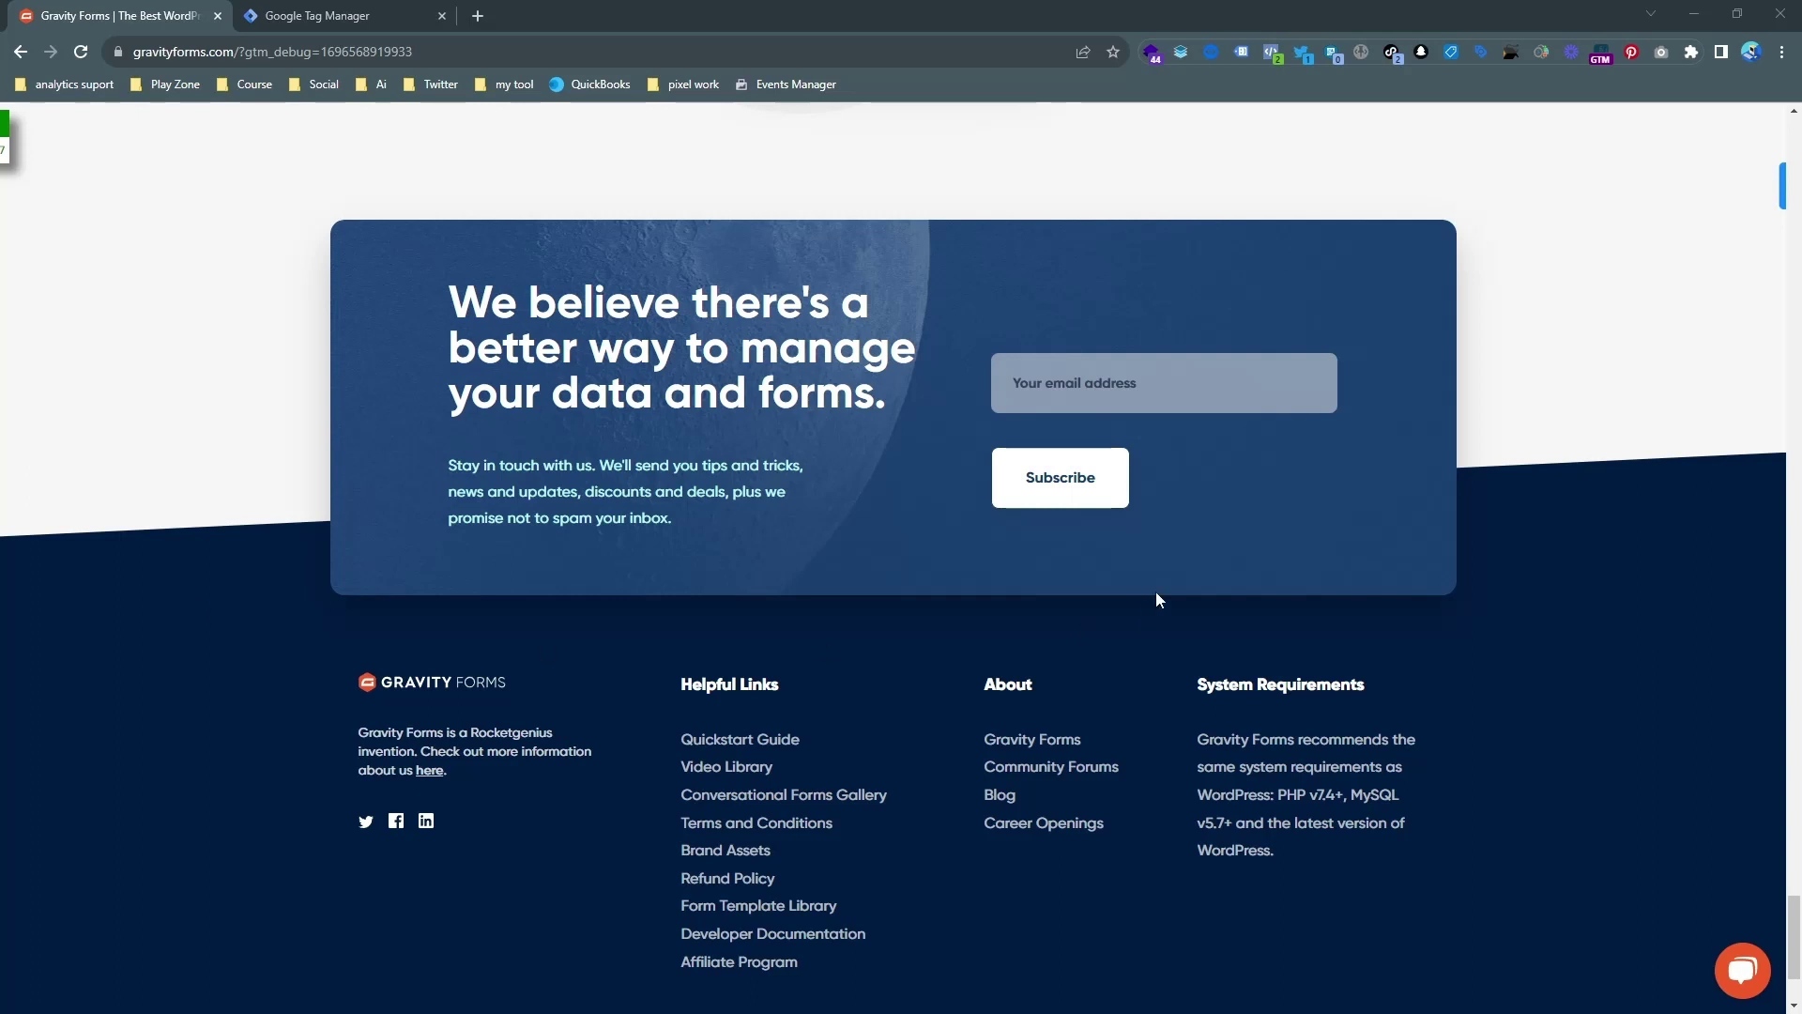
- Submit the newsletter form with the invalid address 'test'
left_click(1126, 388)
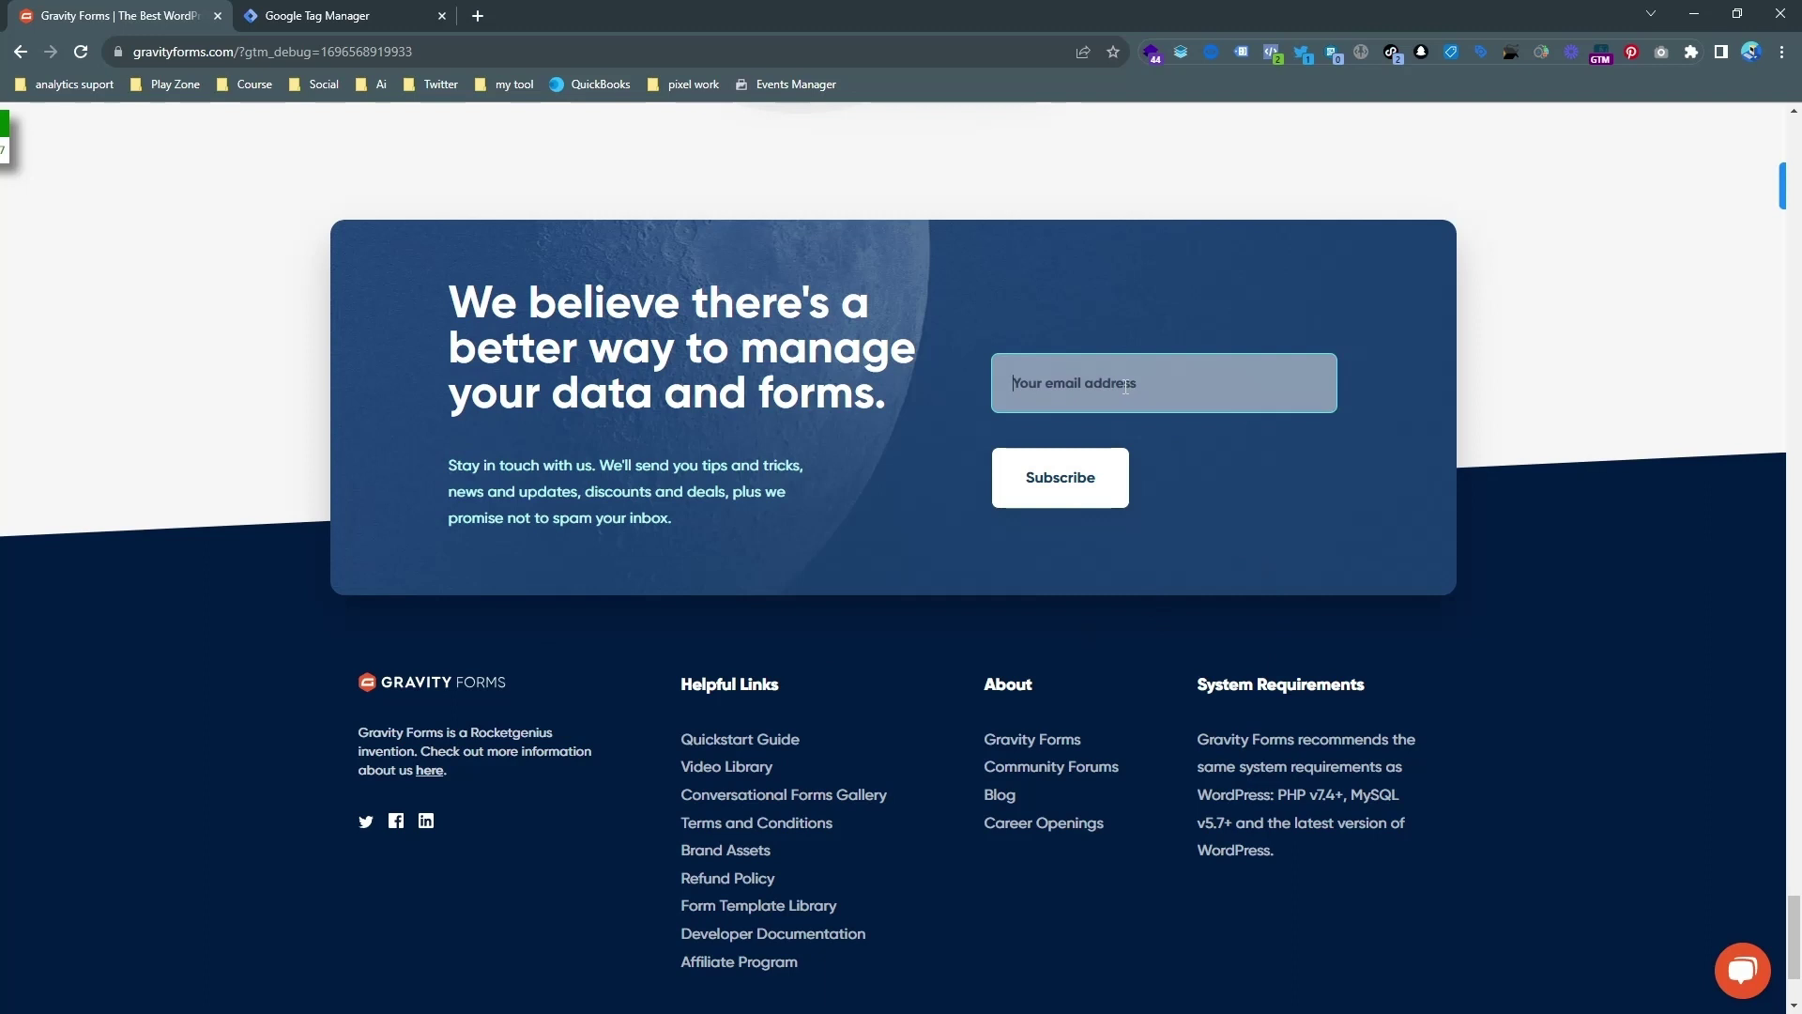
type("test")
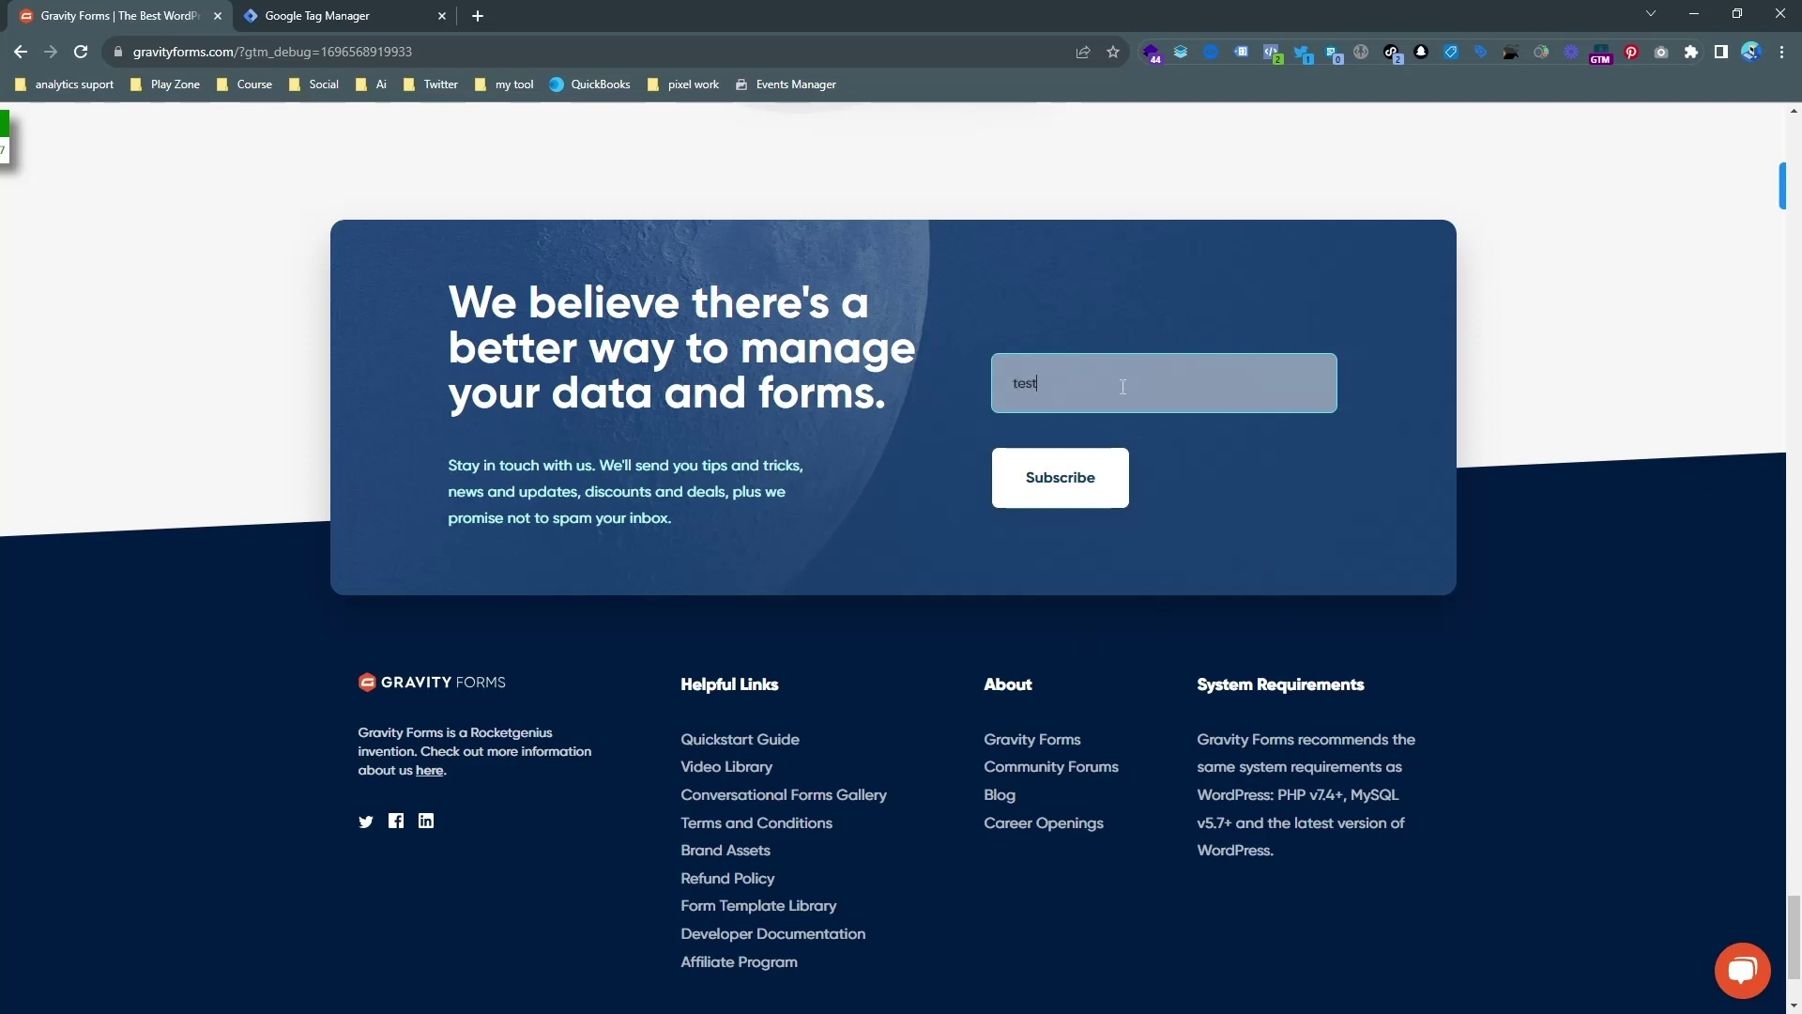
left_click(1070, 477)
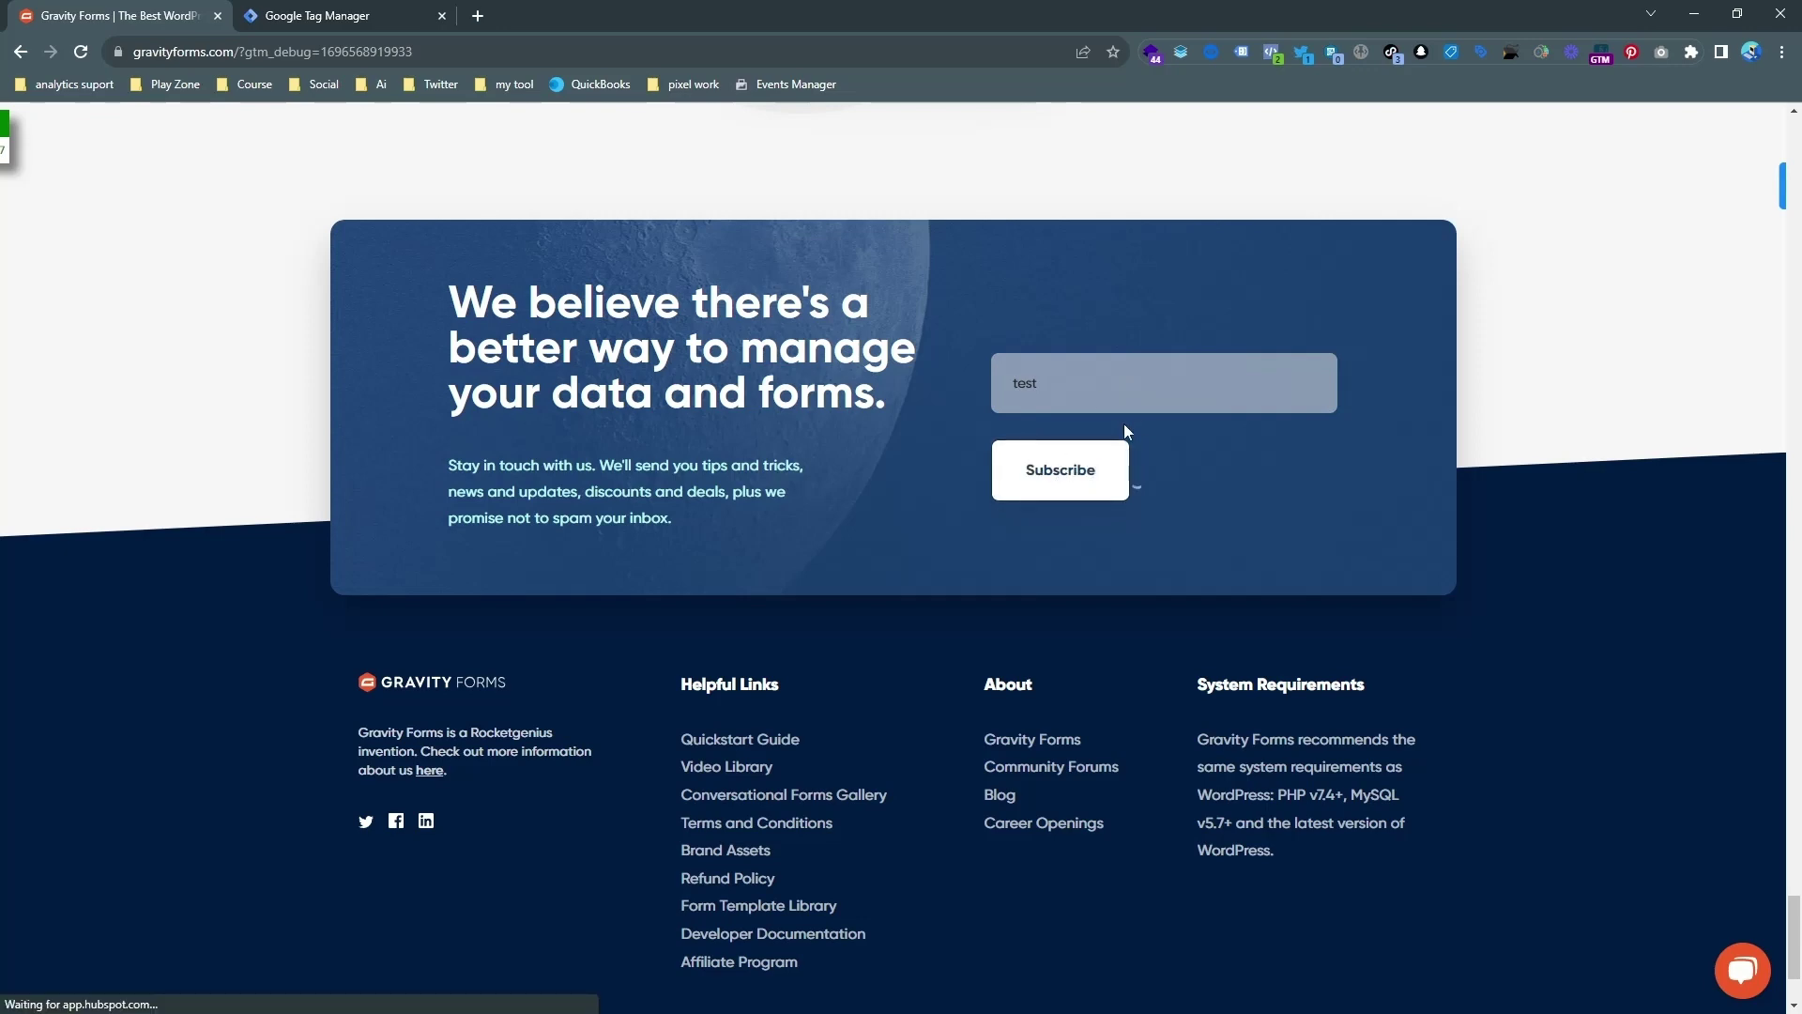
- Replace 'test' with a pasted valid e-mail address and subscribe again
left_click(1081, 295)
key("ctrl+a")
key("ctrl+v")
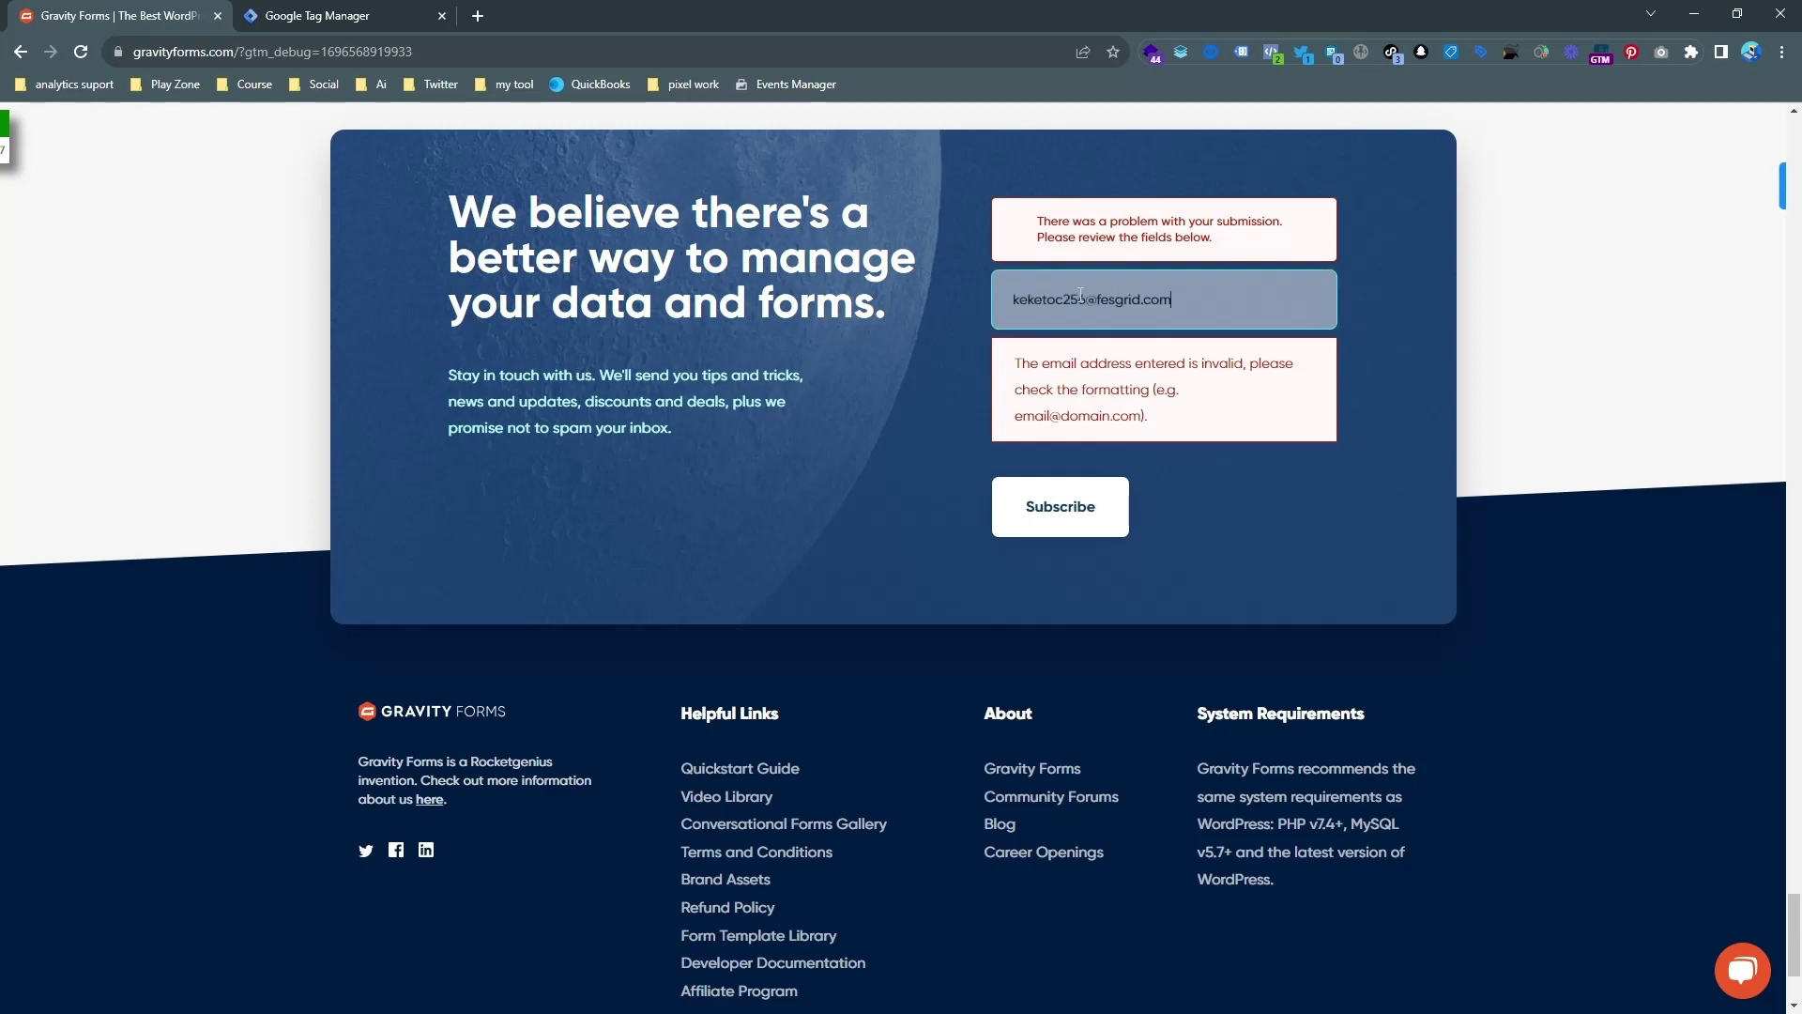
left_click(1083, 494)
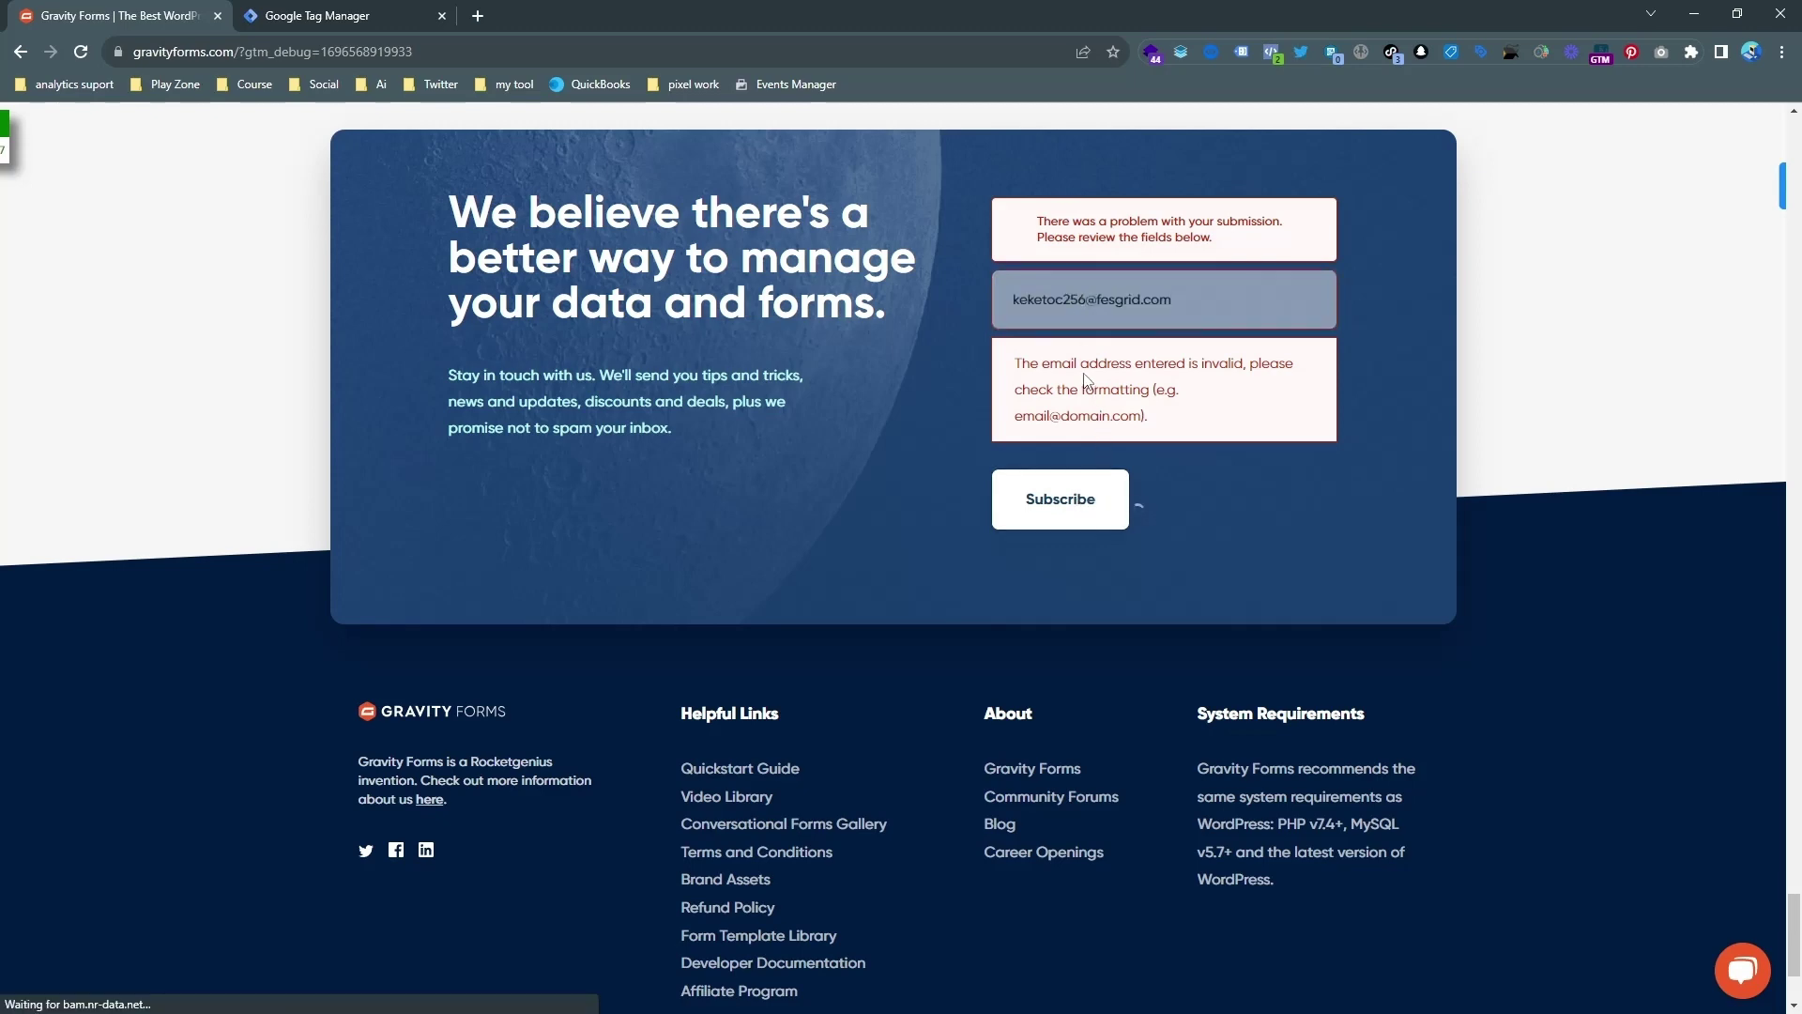
scroll(1051, 404, "up", 2)
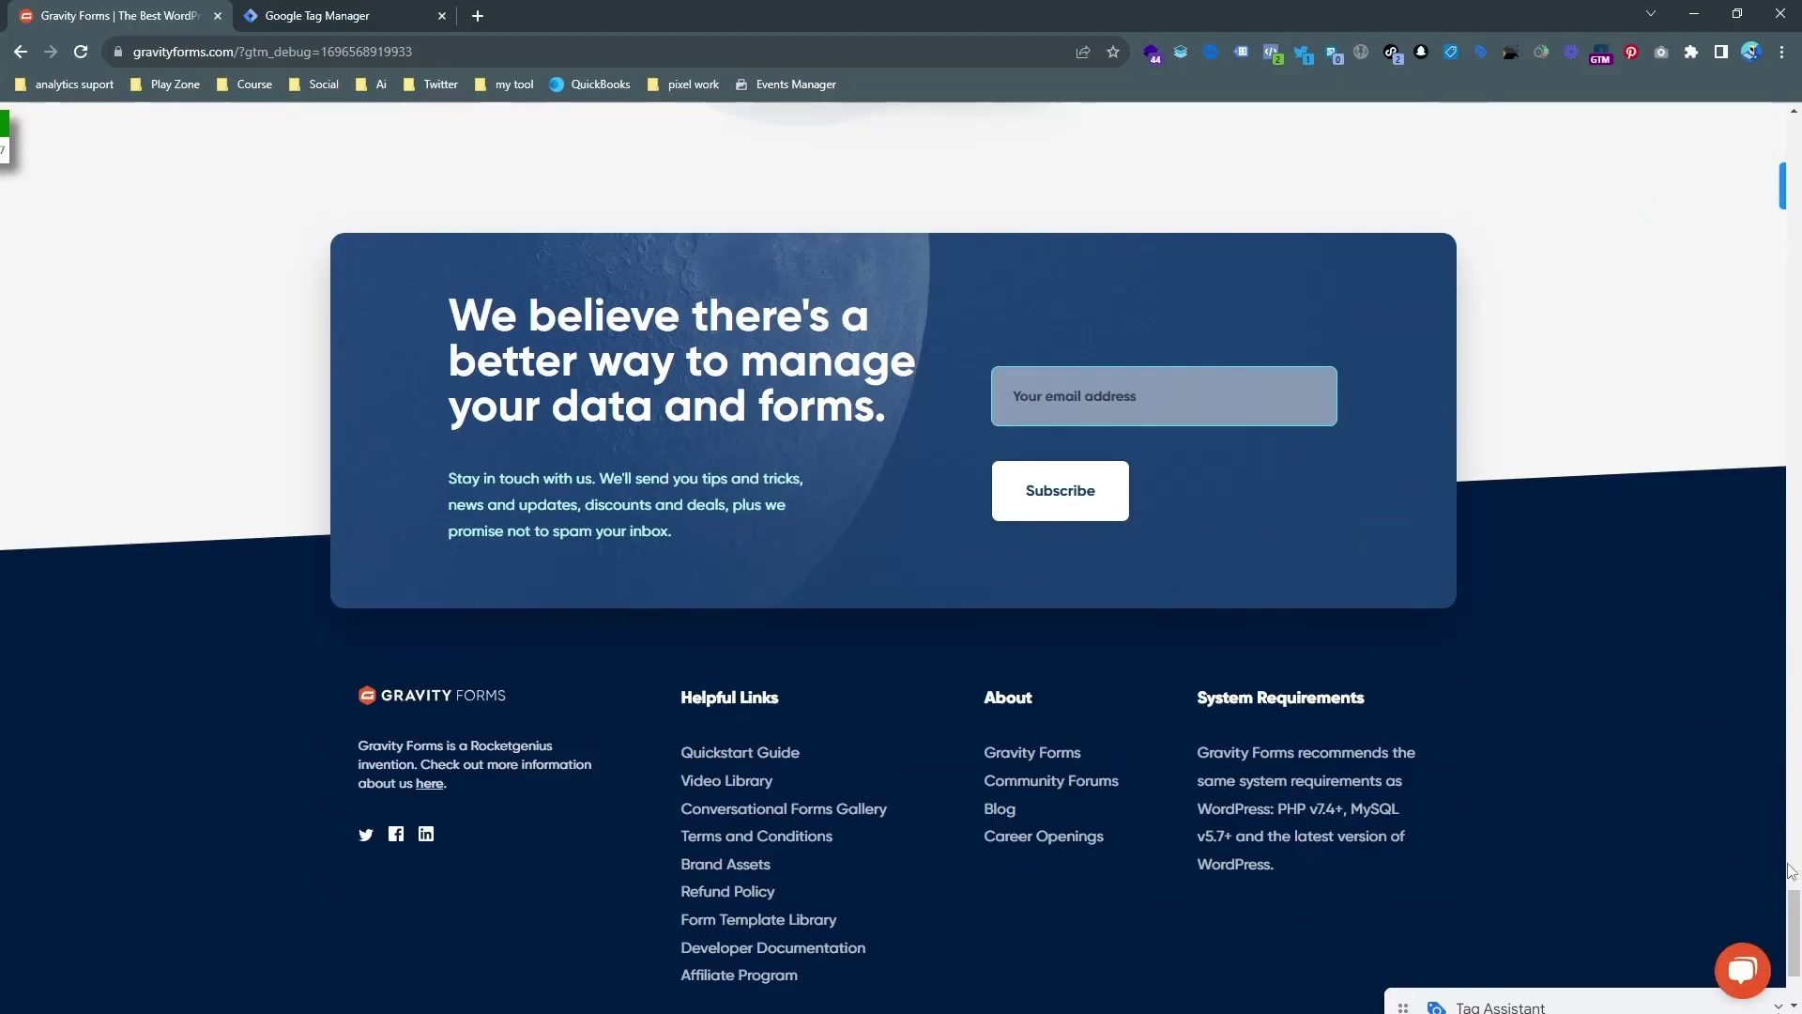
left_click_drag(1795, 913, 1795, 173)
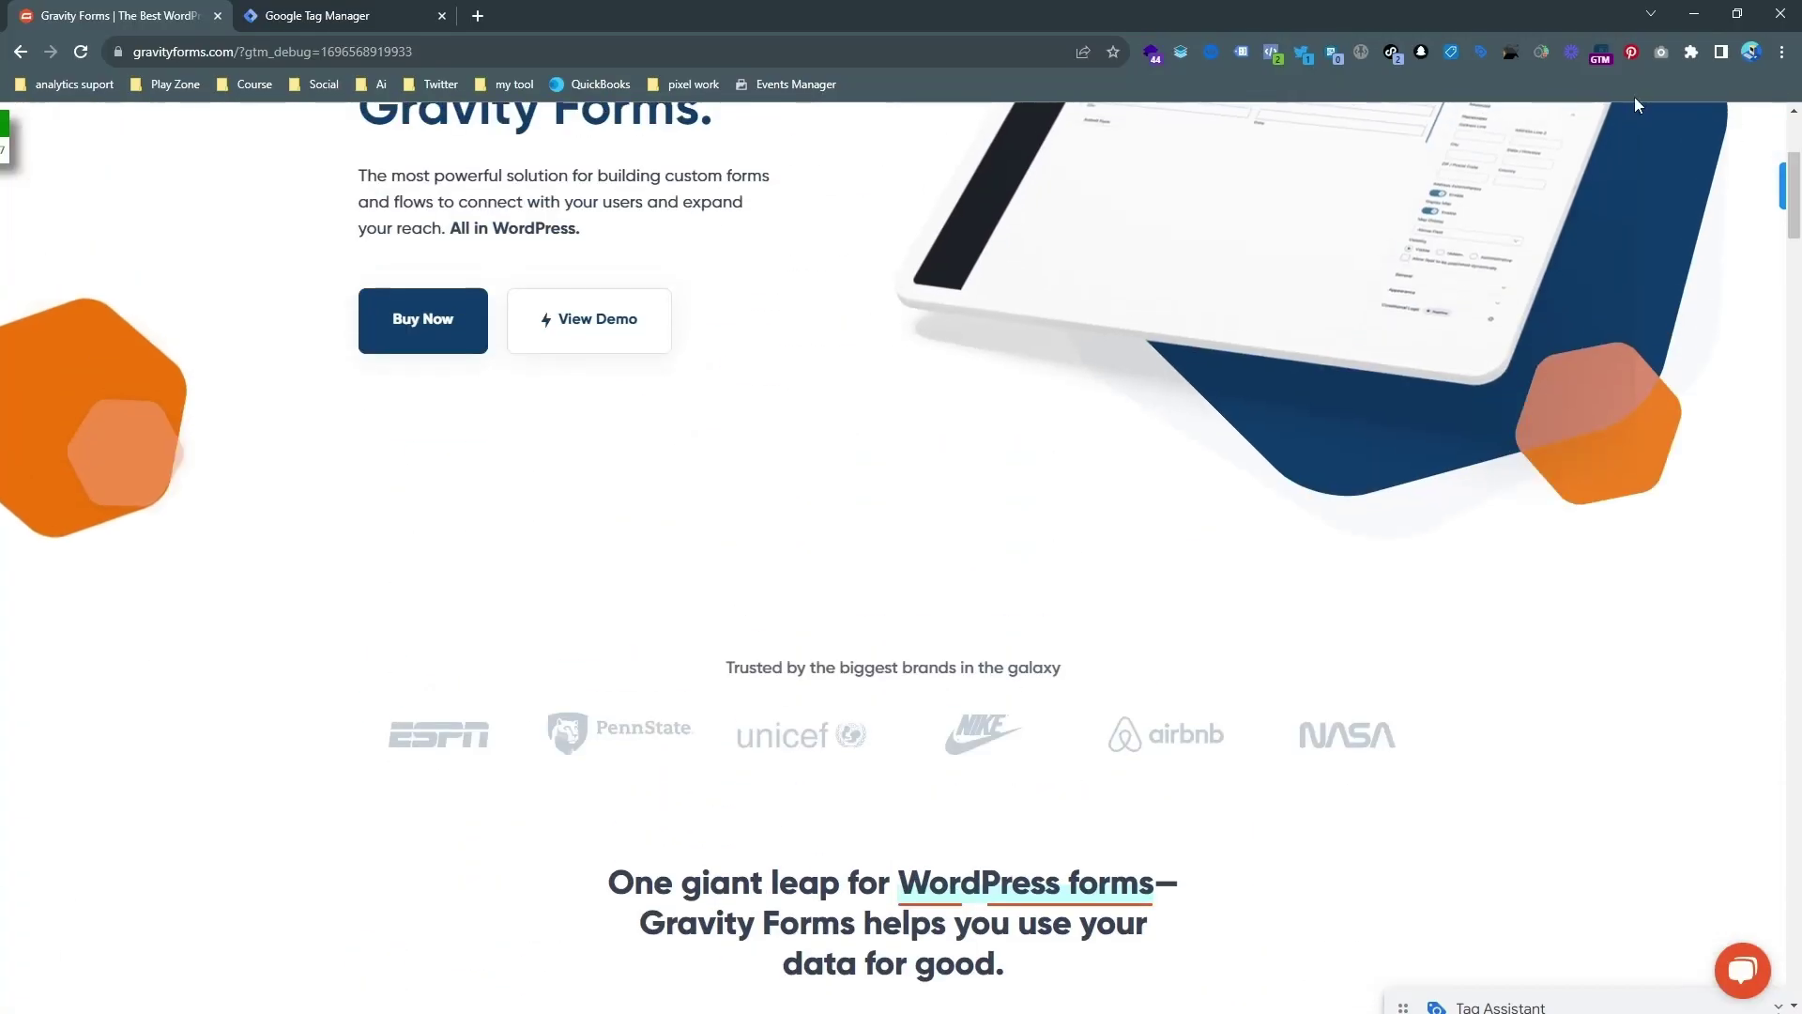
left_click(387, 13)
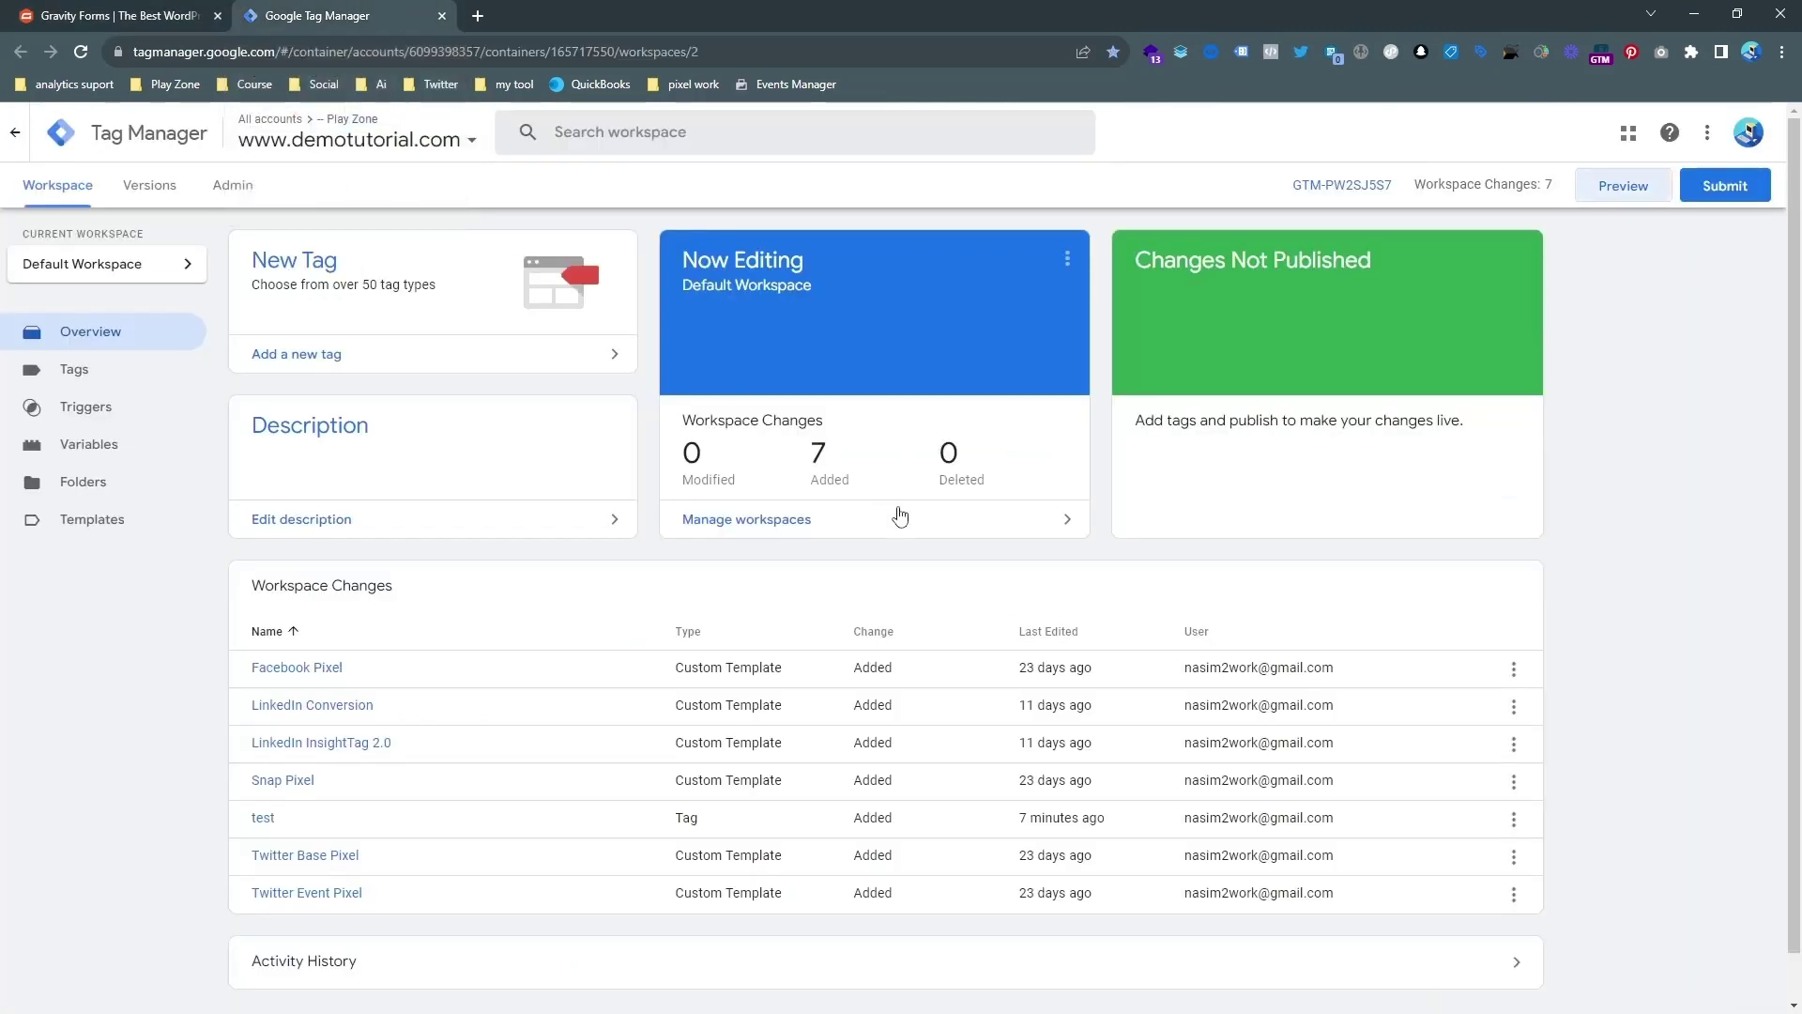
left_click(1614, 182)
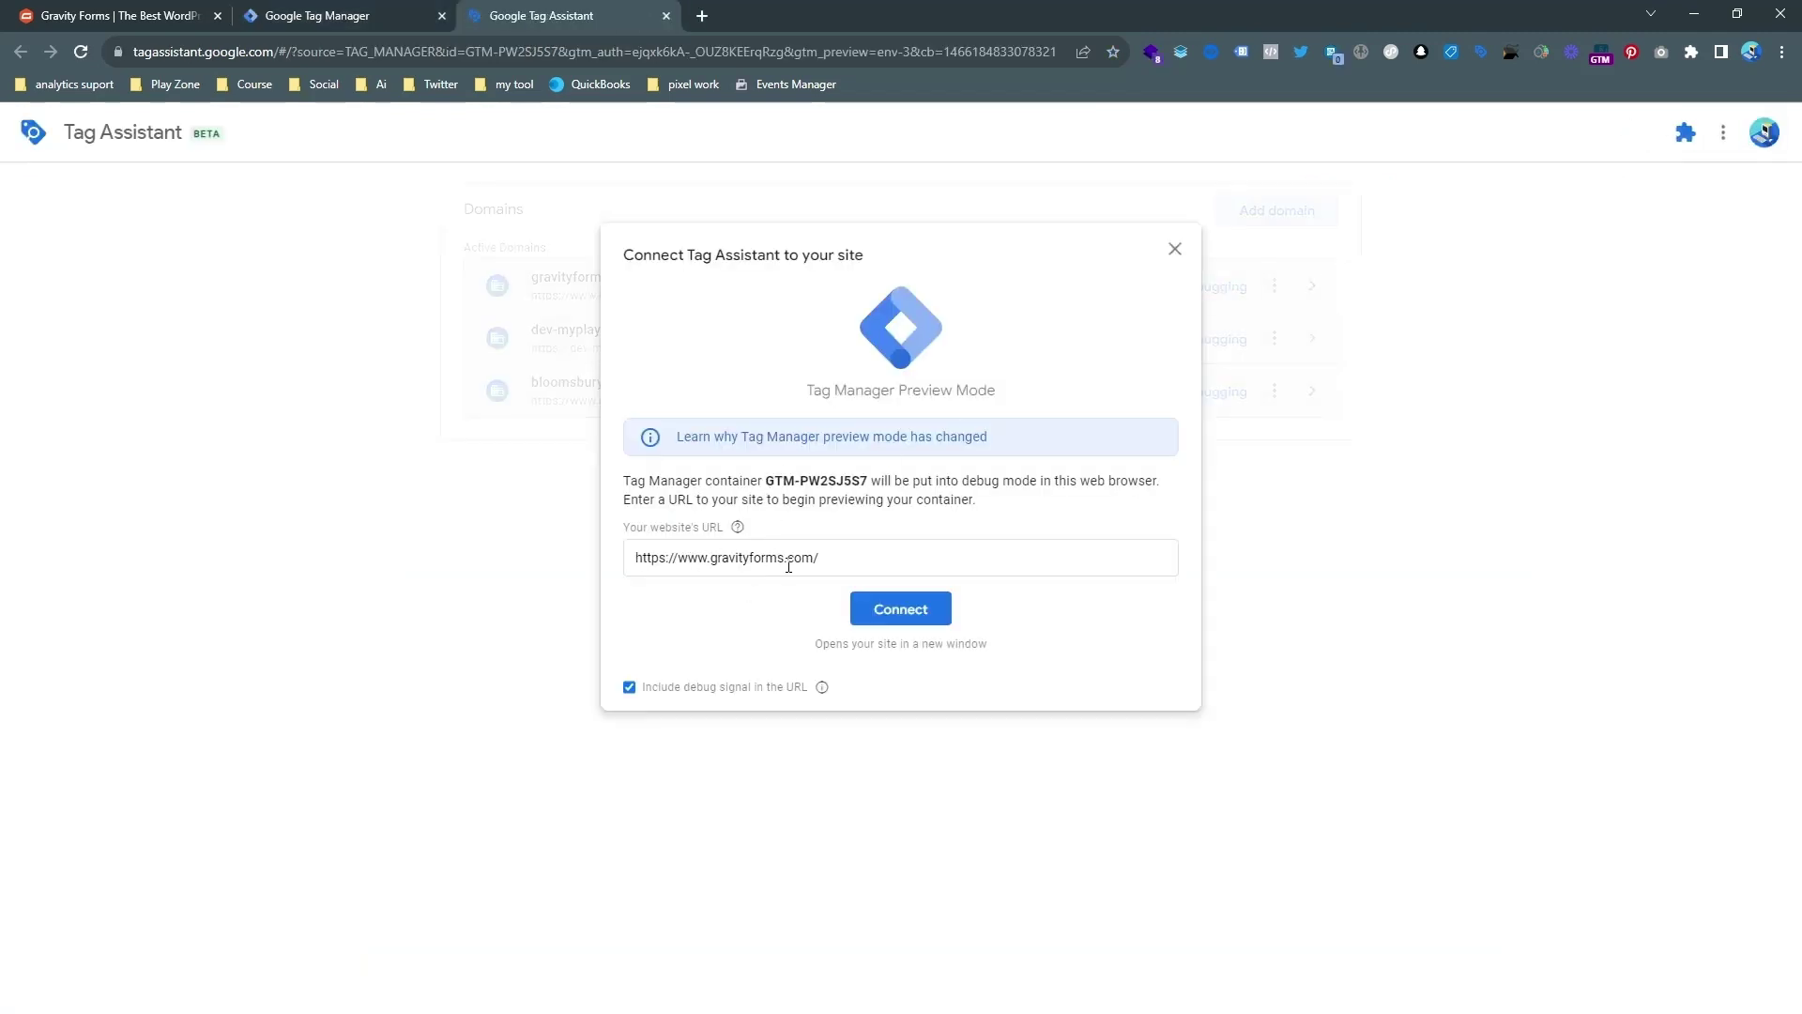
left_click(887, 610)
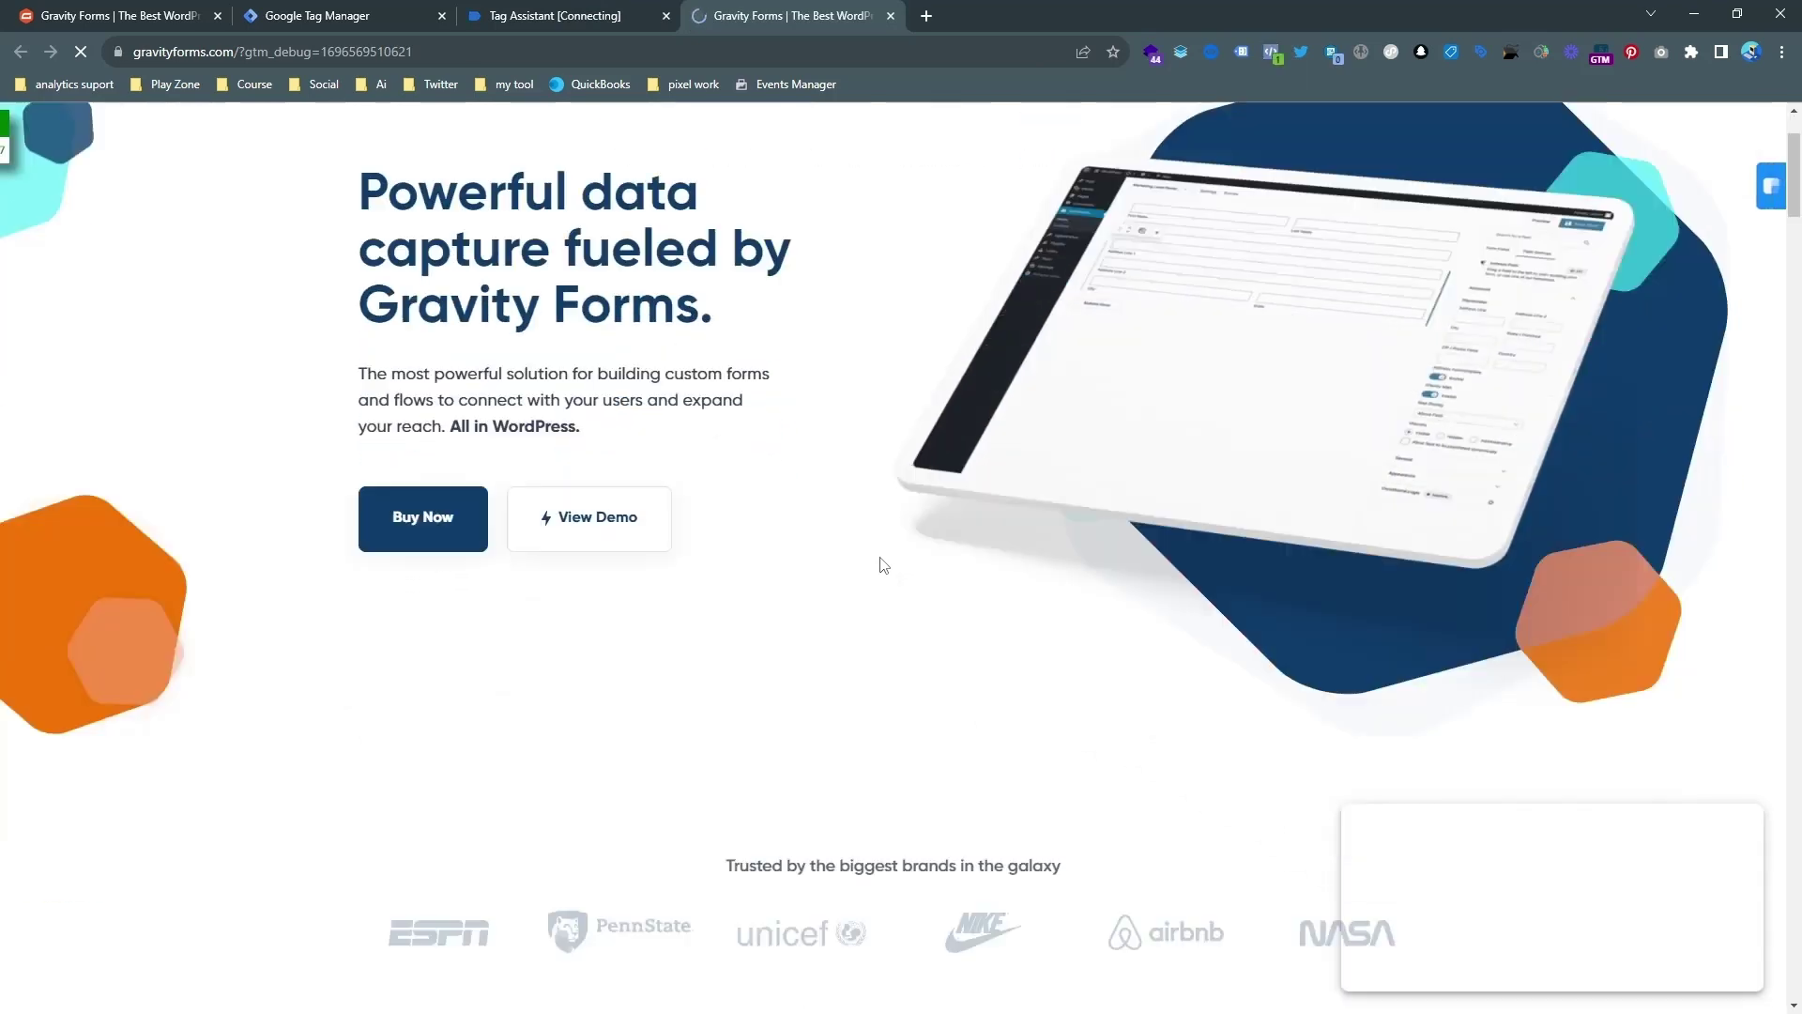
- On the debug-mode page, paste a test e-mail into the newsletter field and subscribe
scroll(949, 623, "down", 10)
scroll(949, 623, "down", 10)
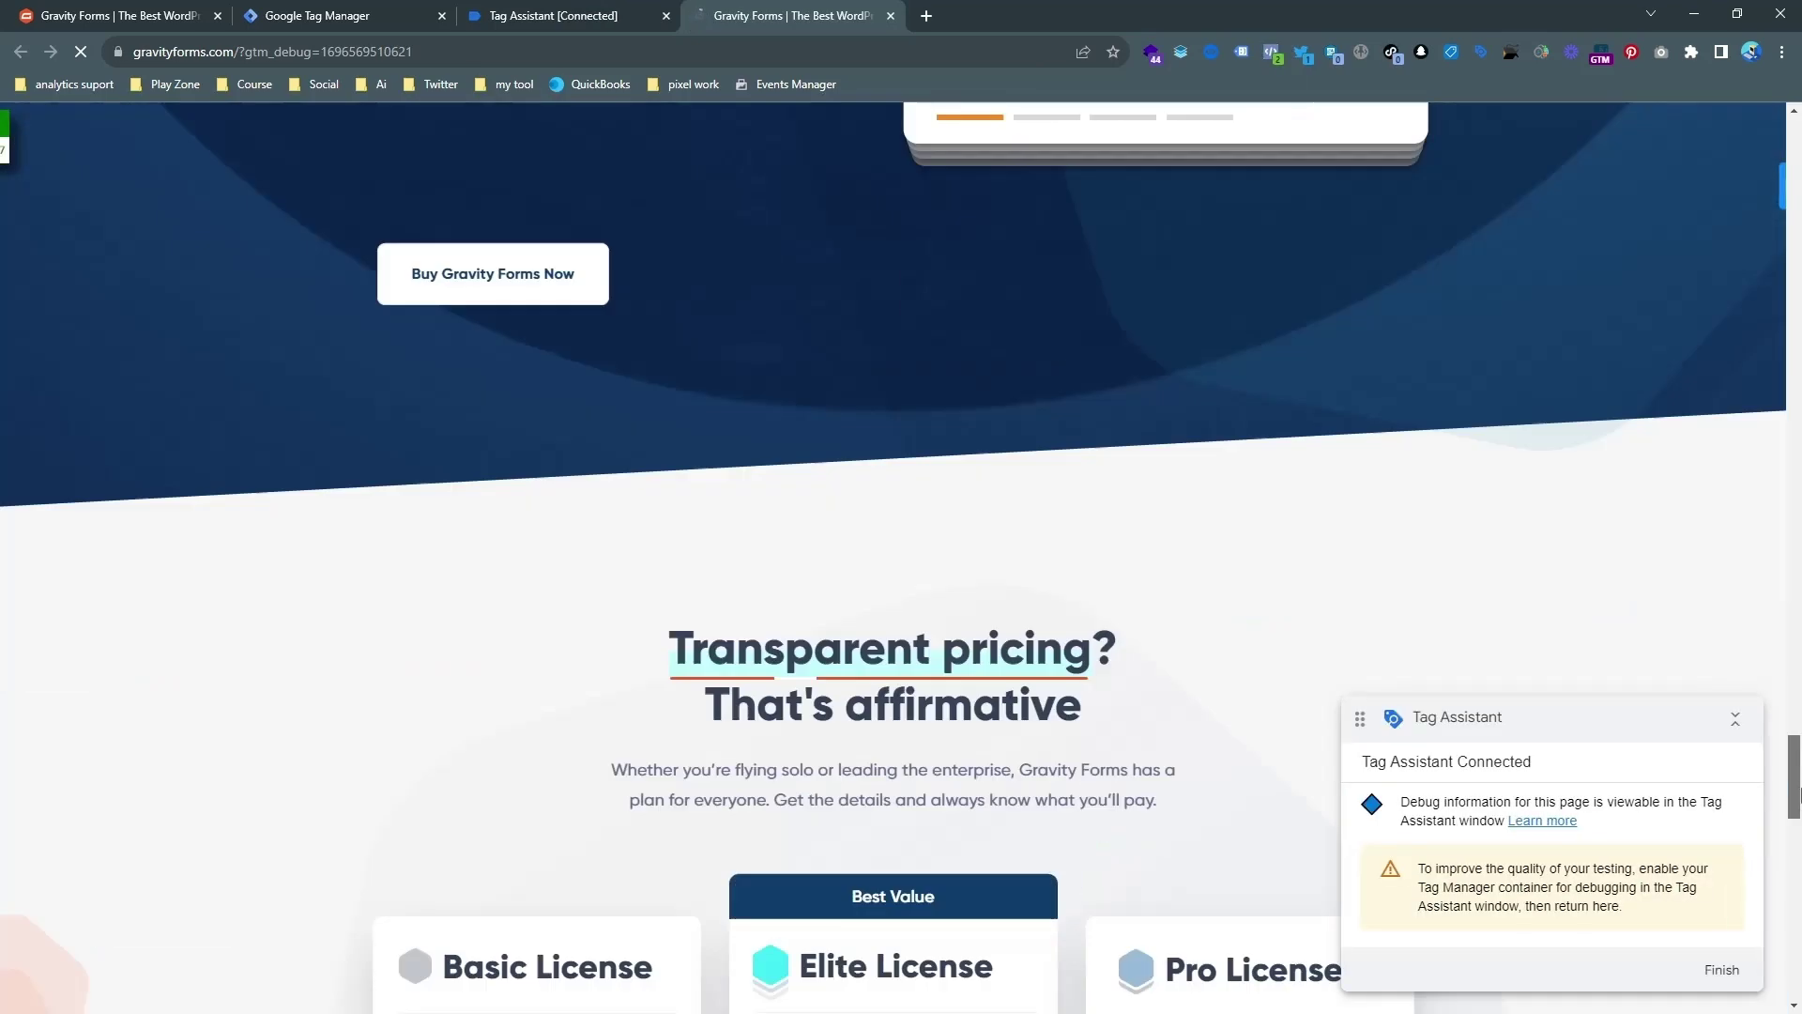
scroll(1797, 793, "down", 15)
left_click(1086, 415)
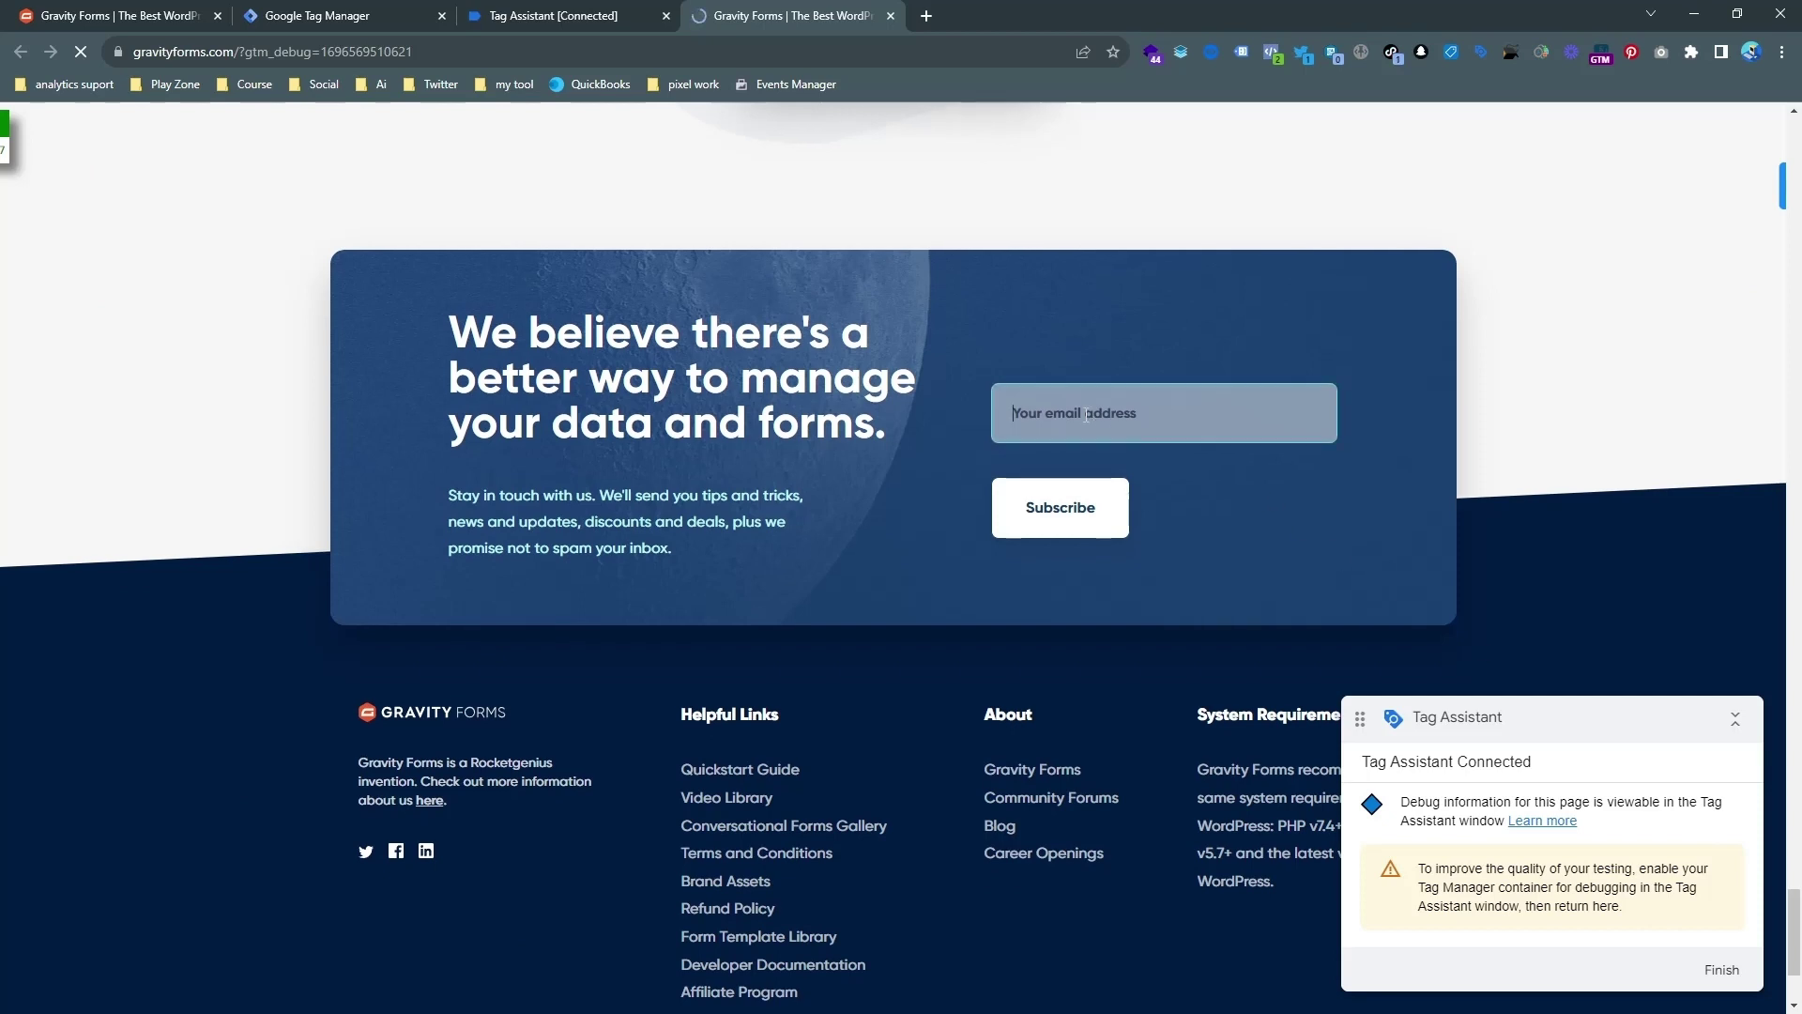
key("ctrl+v")
left_click(1096, 508)
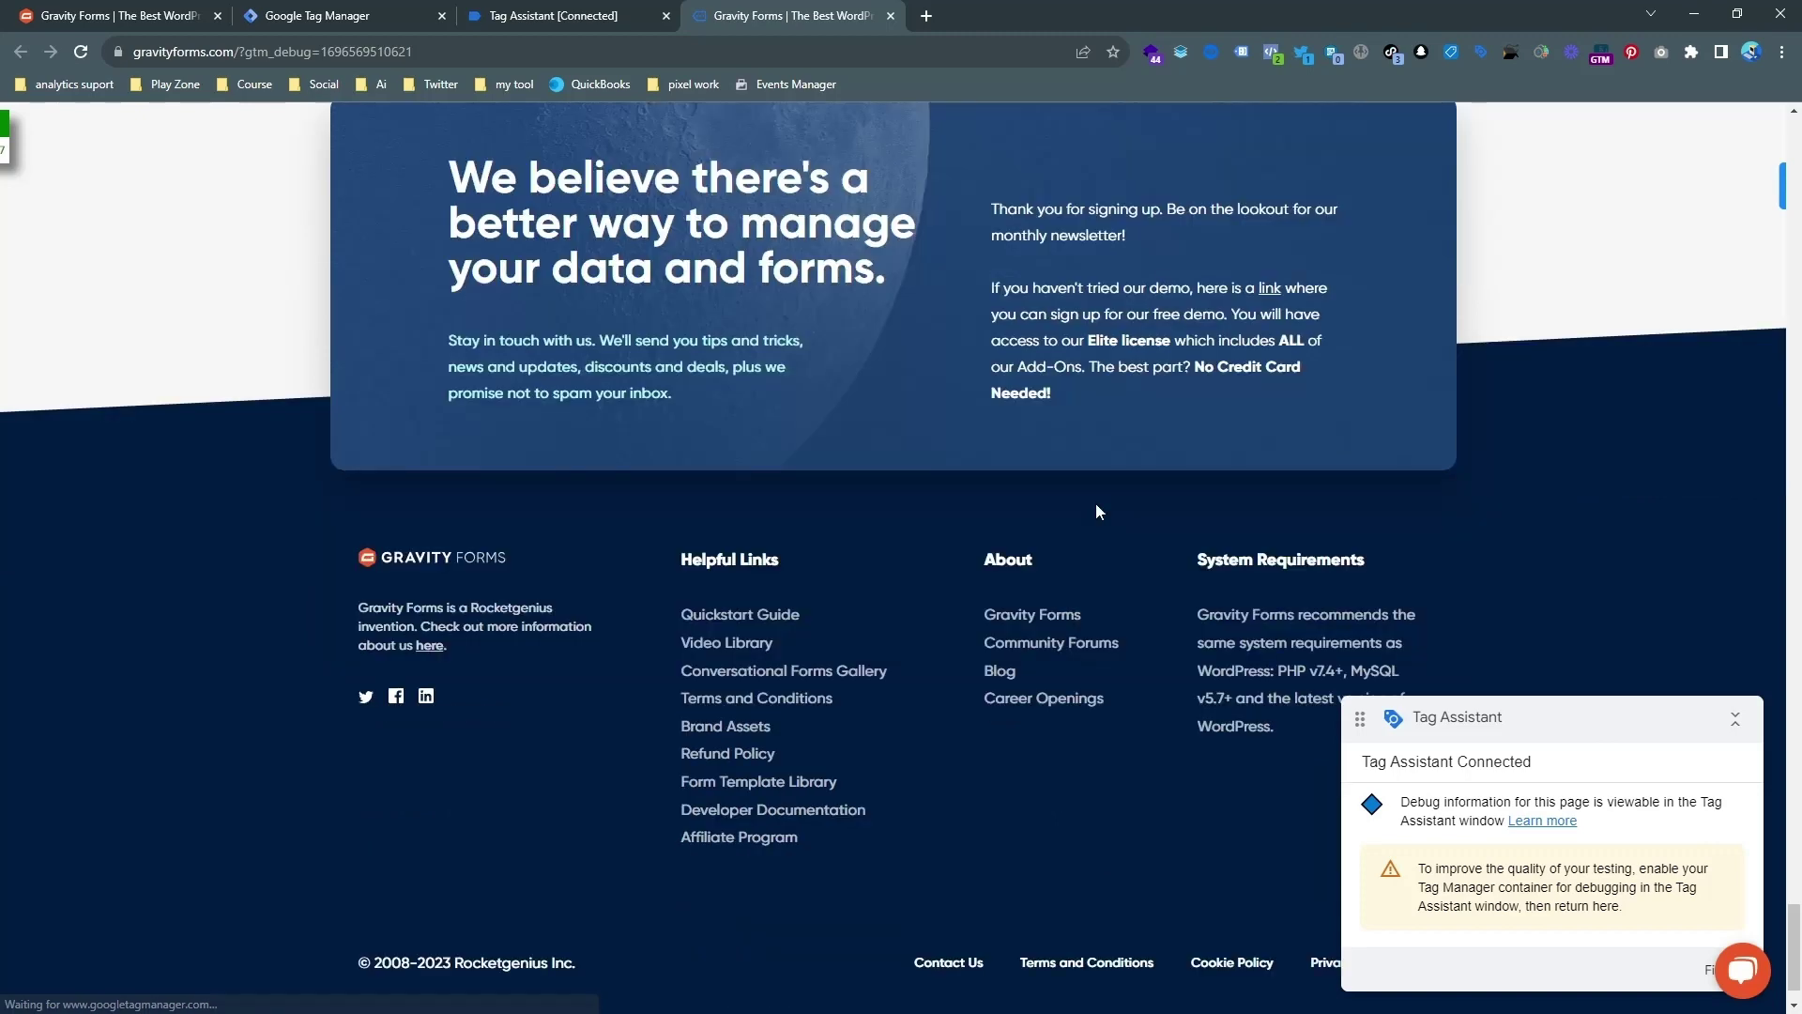
- In Tag Assistant, dismiss the connected notice and open the gform_submission event details
left_click(655, 9)
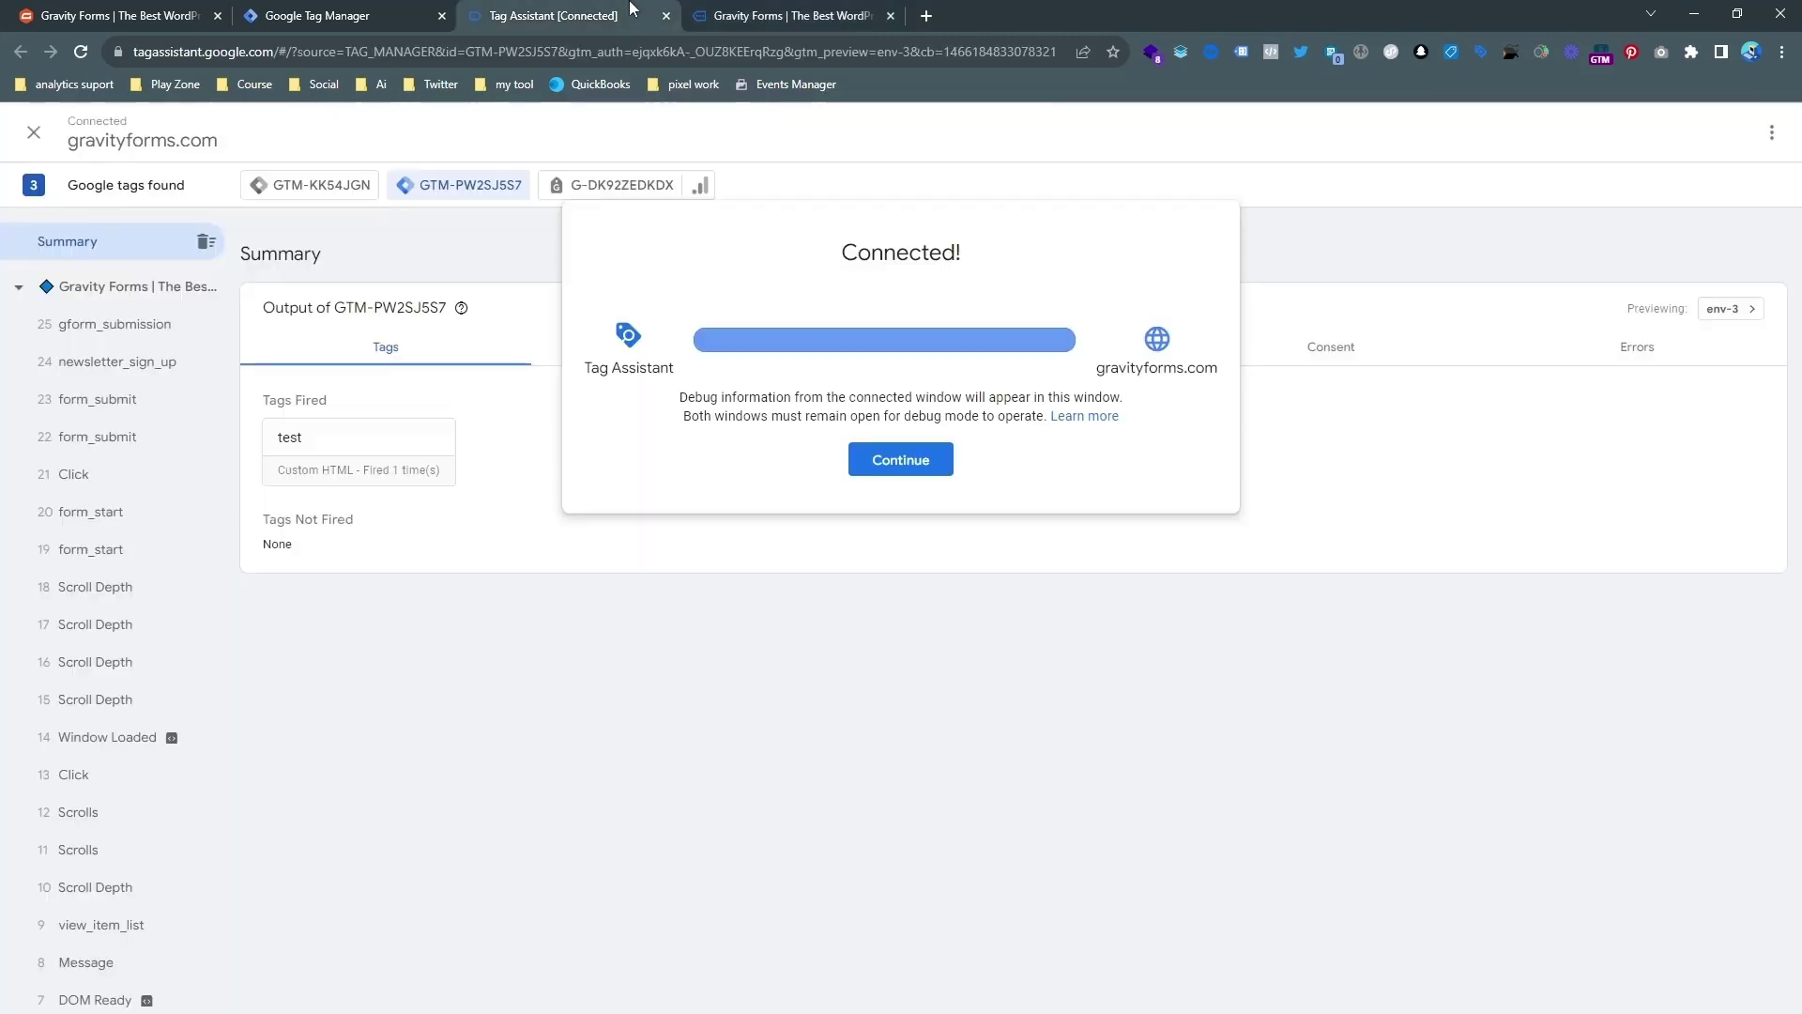
left_click(901, 460)
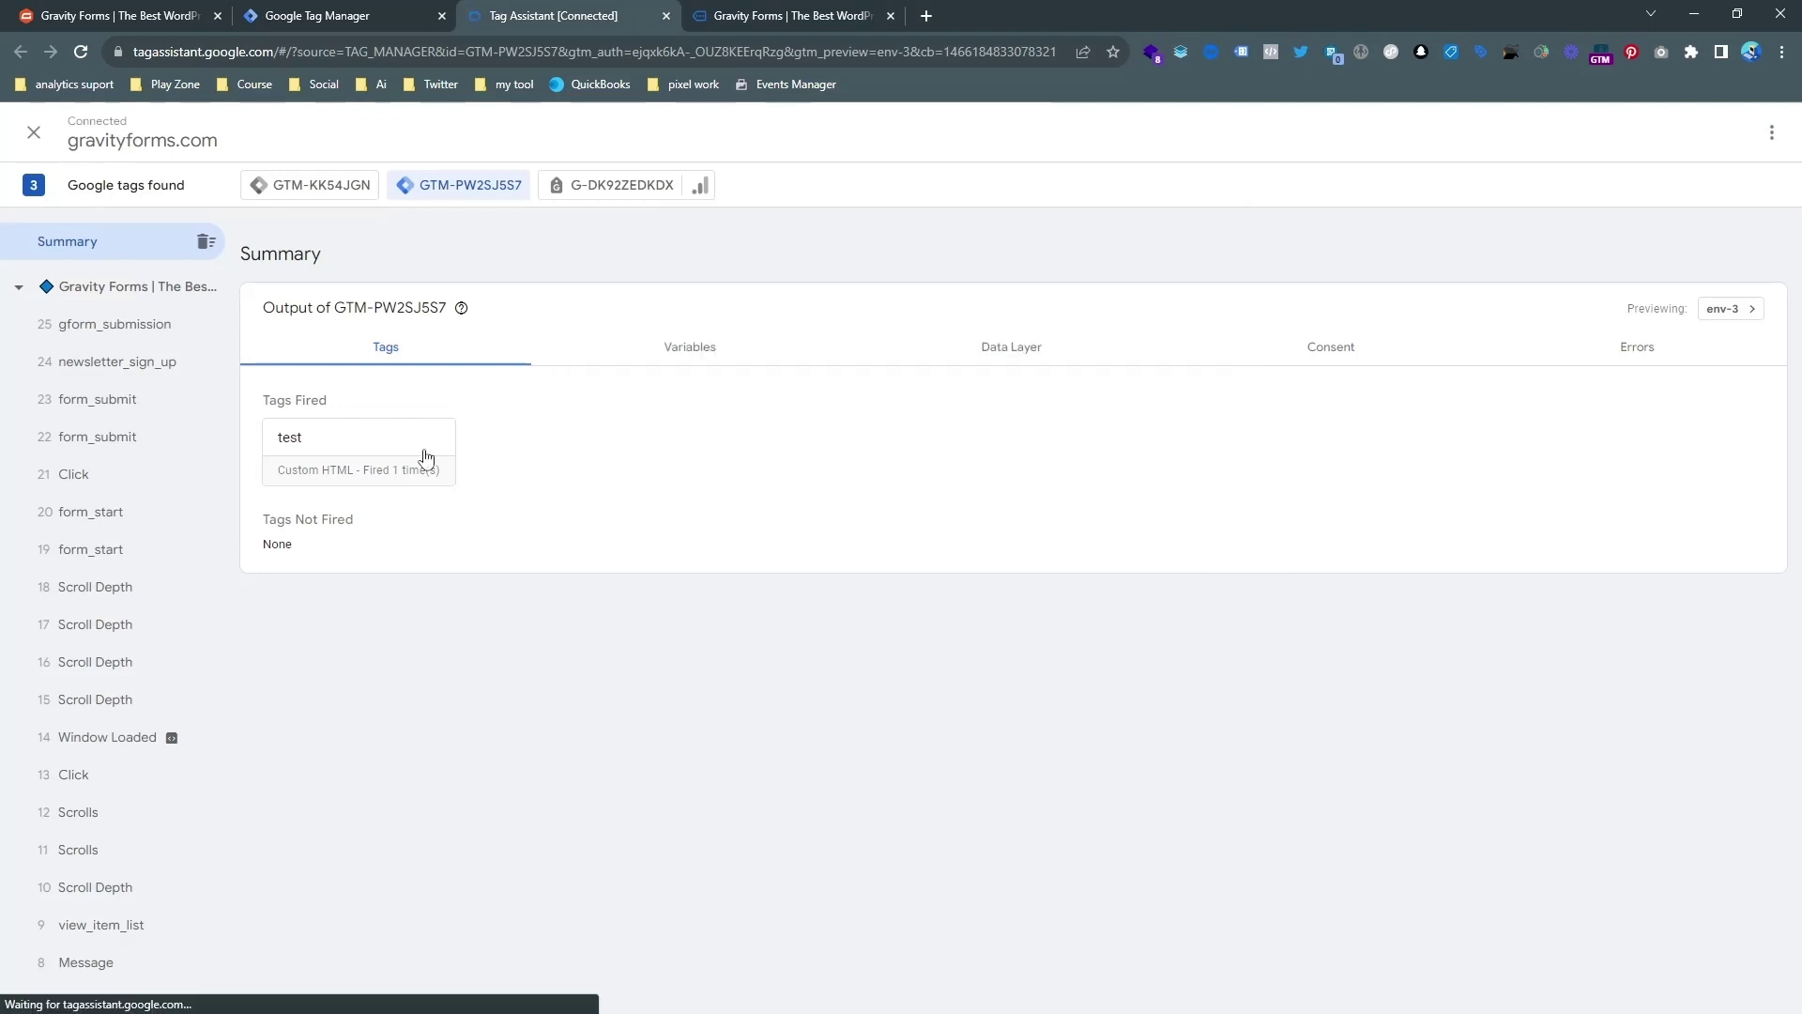
left_click(143, 355)
left_click(143, 323)
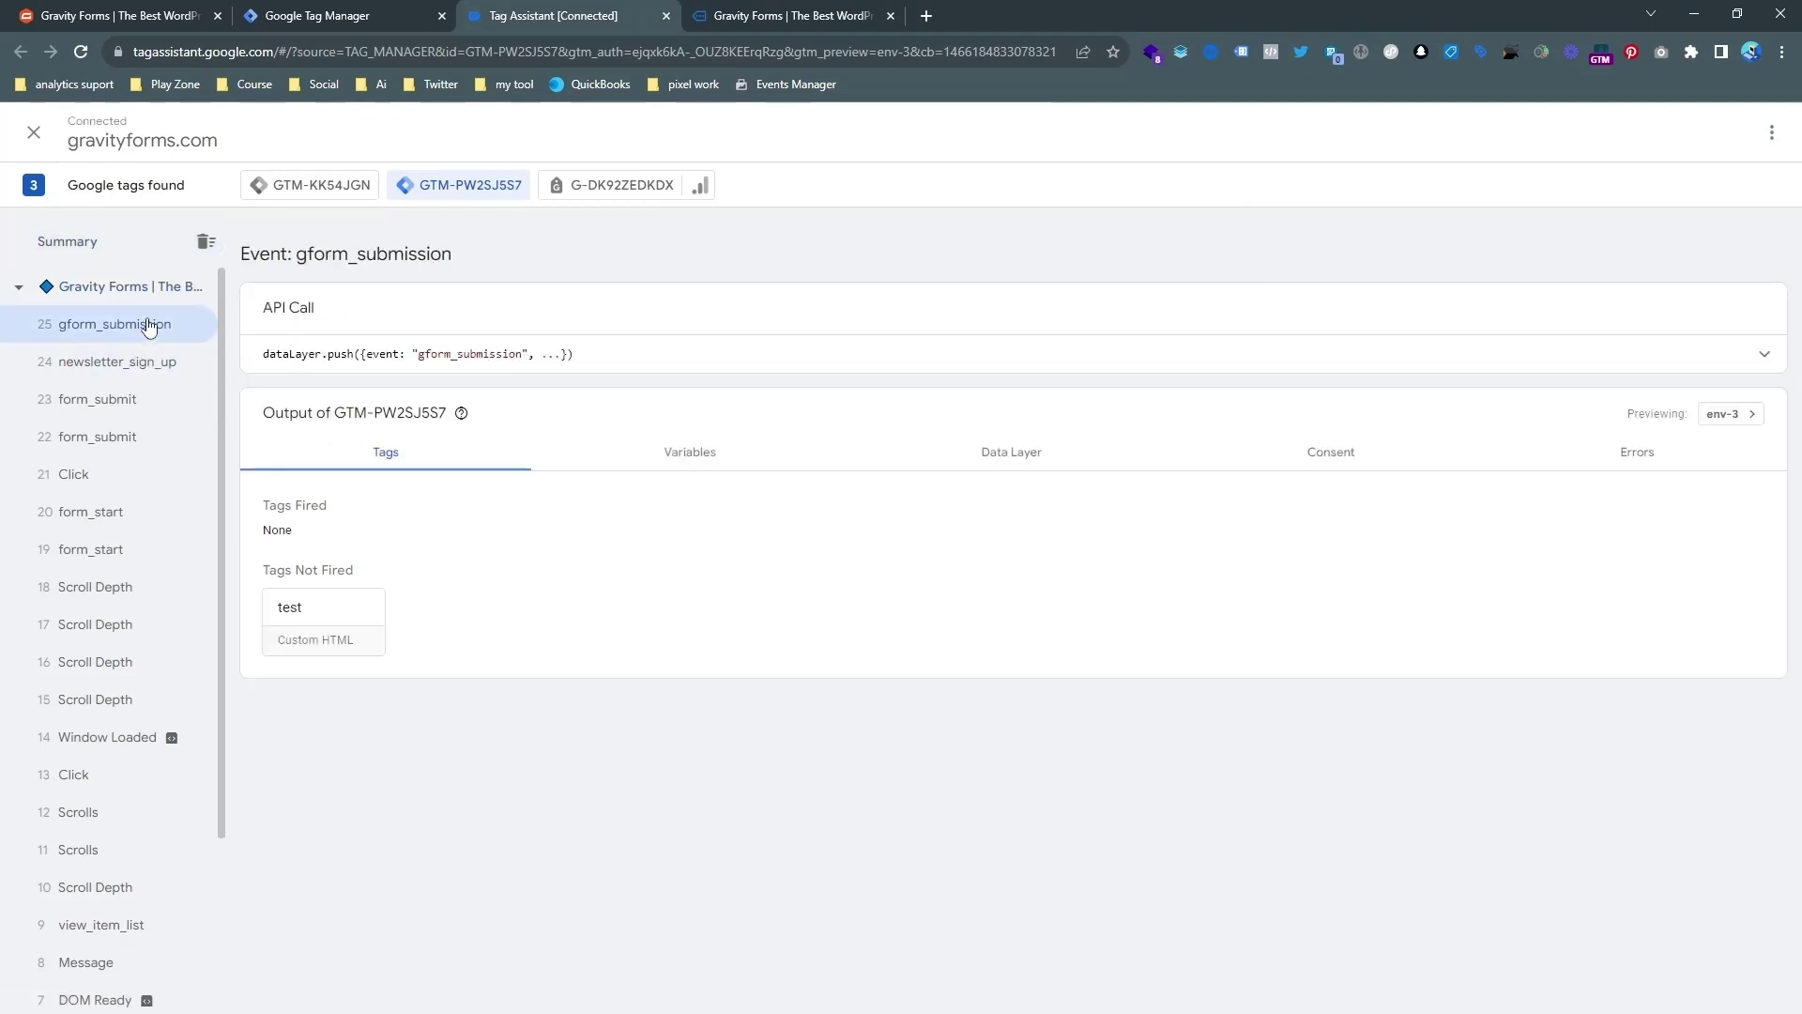
- Copy the event name gform_submission and return to the Tag Manager workspace
double_click(452, 354)
right_click(452, 355)
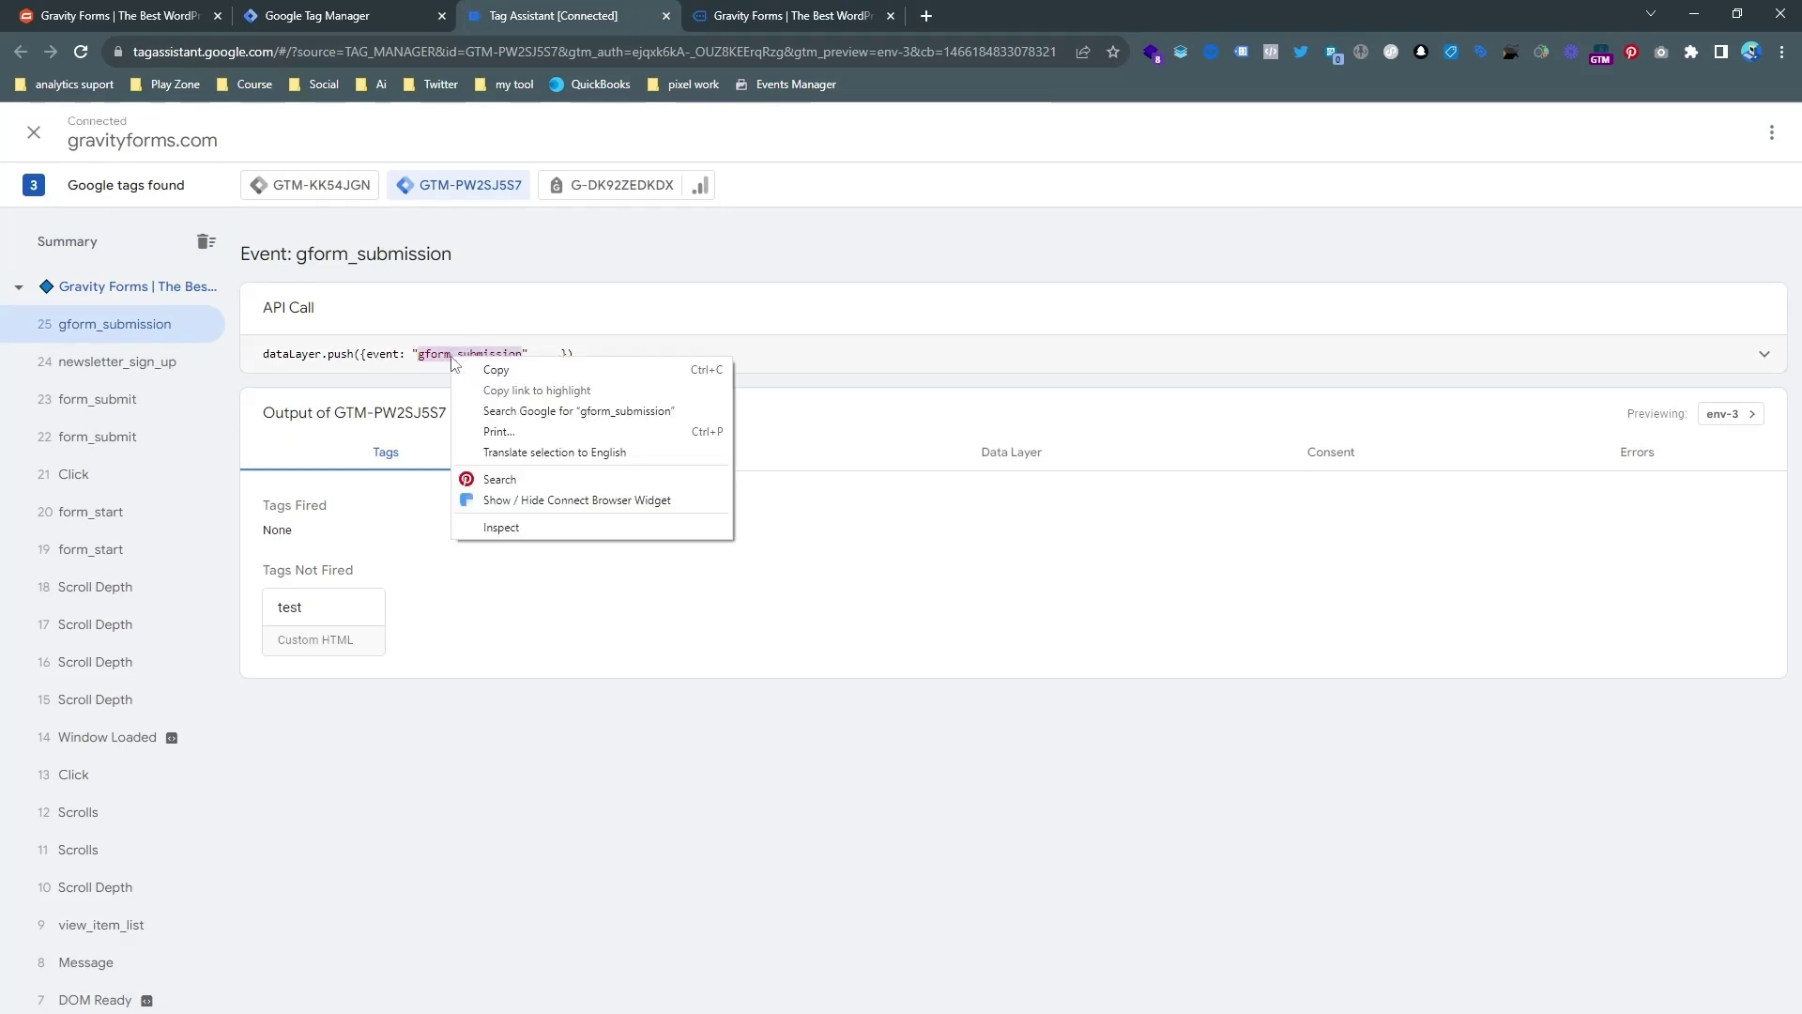
left_click(469, 367)
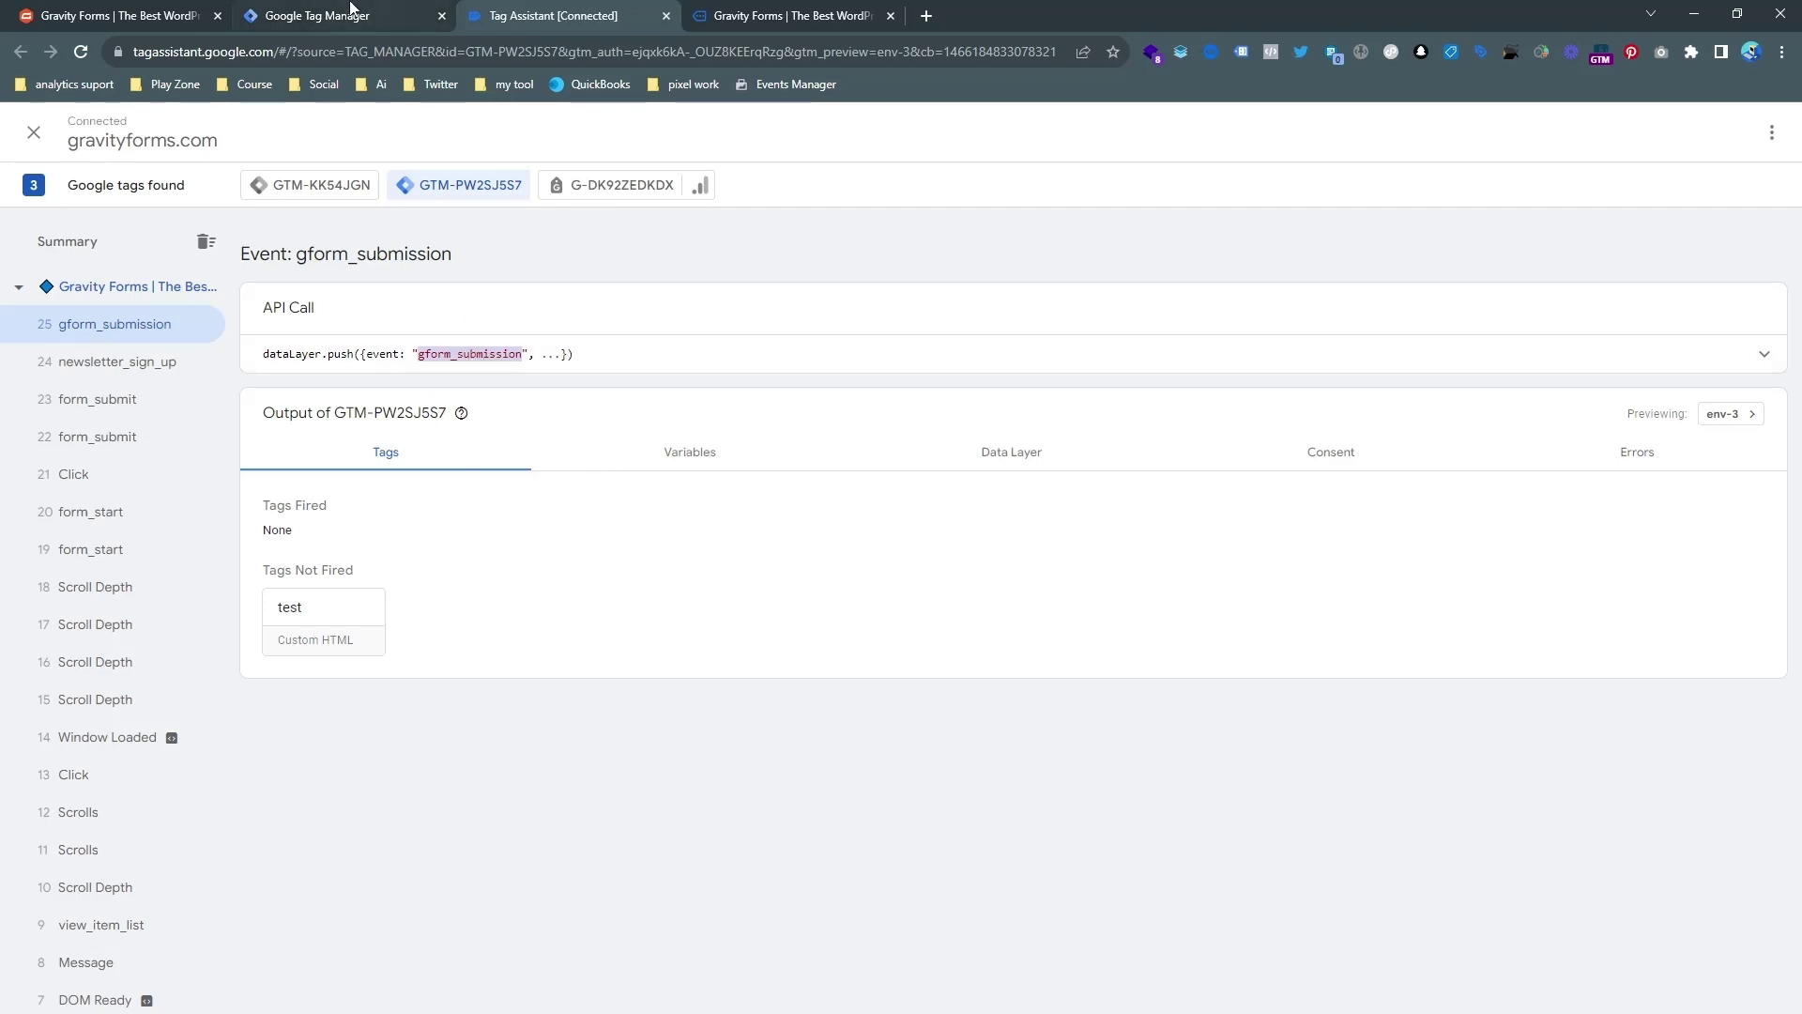
left_click(380, 15)
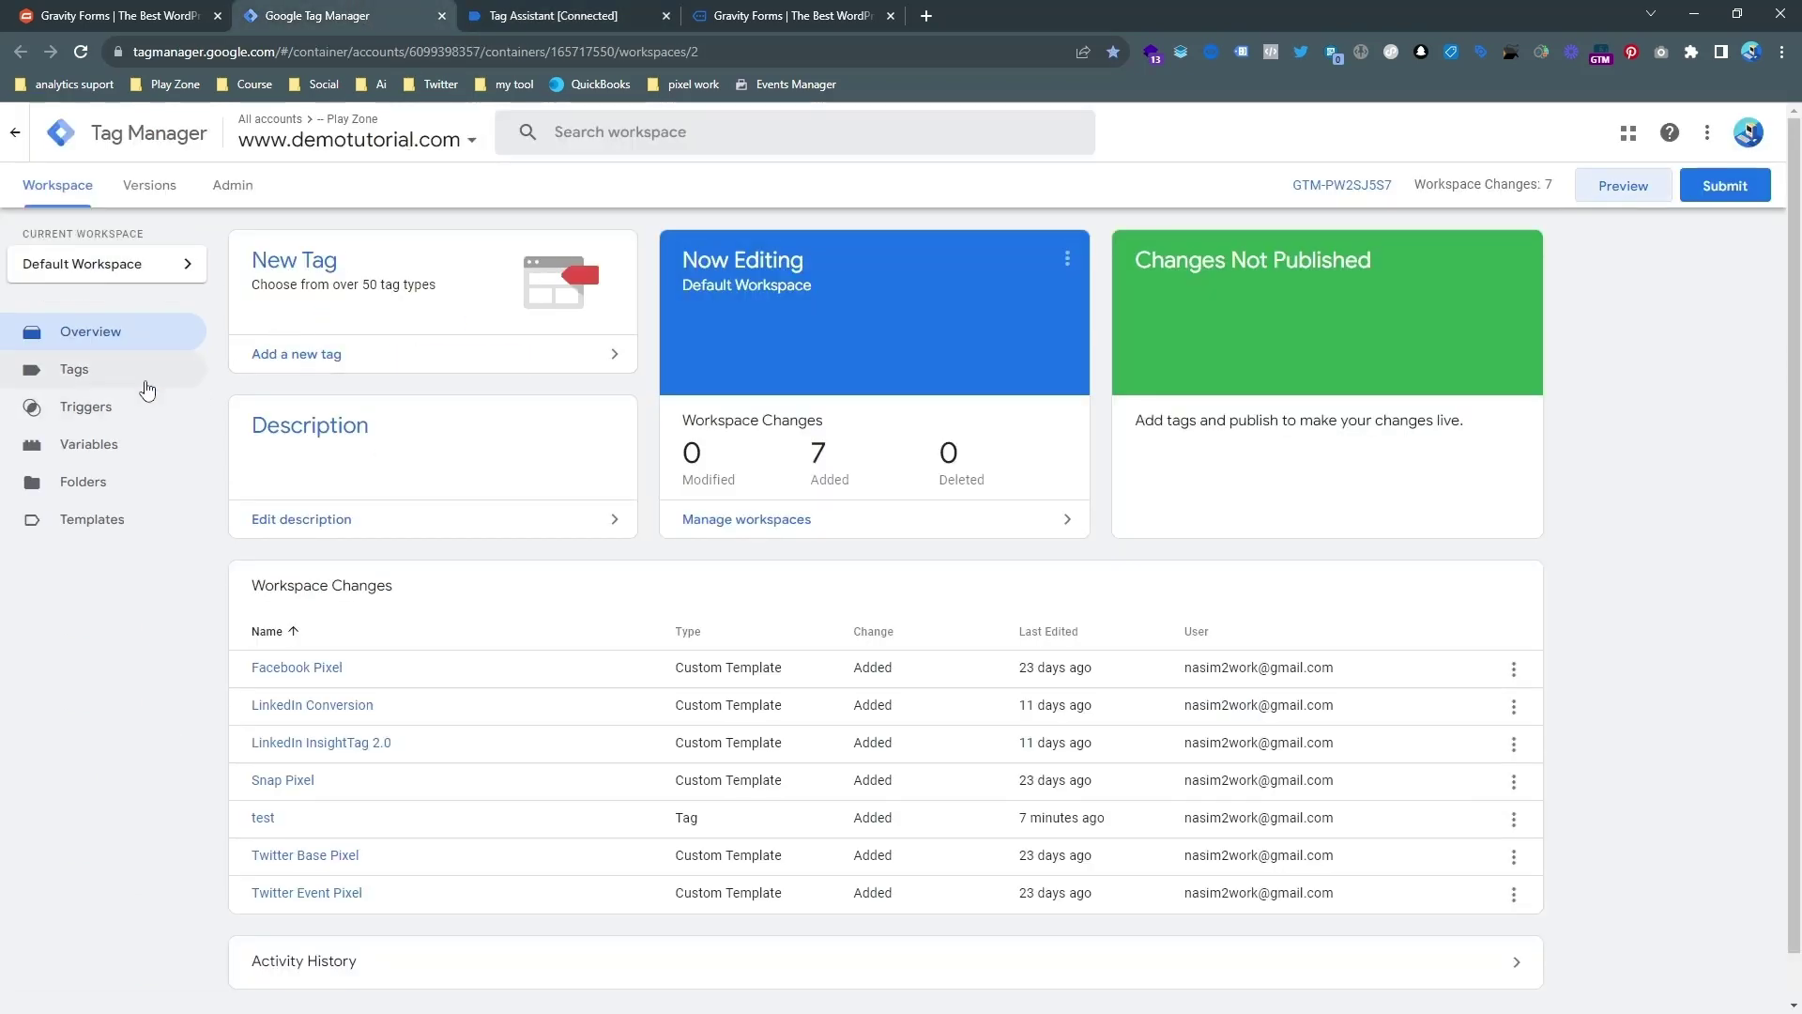
- Add a Custom Event trigger for event gform_submission, saved under the name gform_submission
left_click(139, 423)
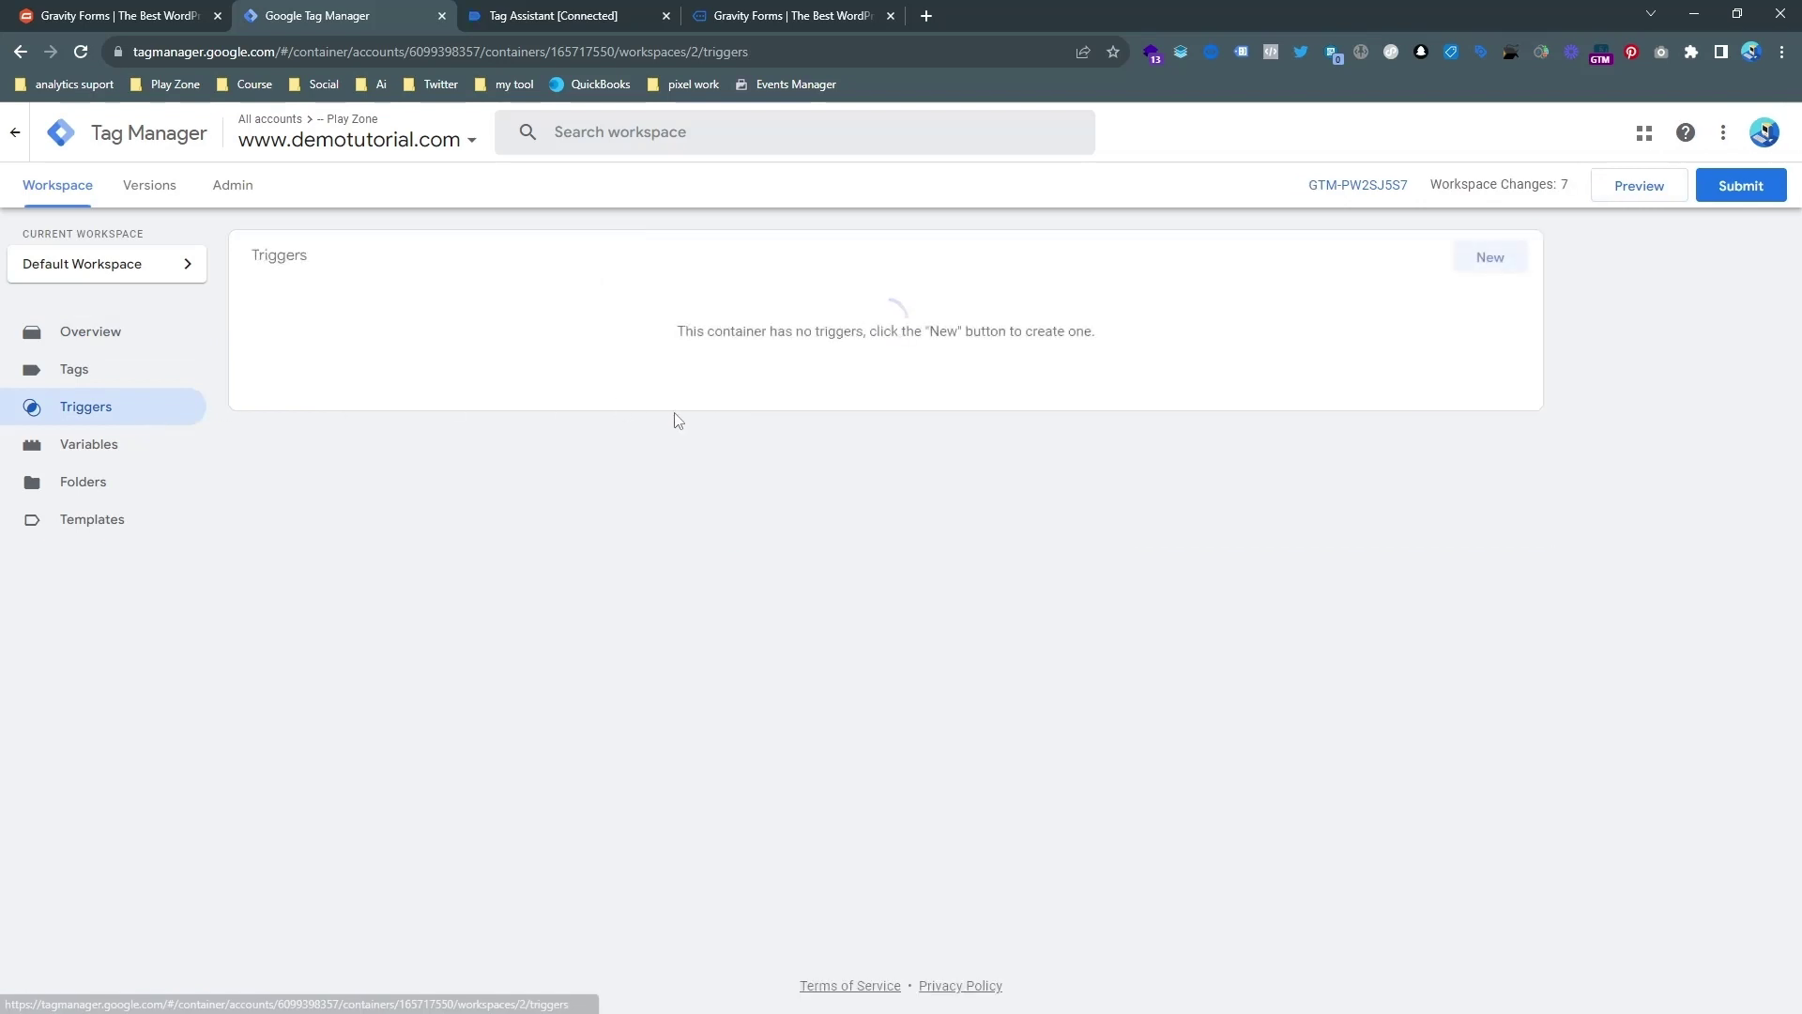
left_click(1493, 267)
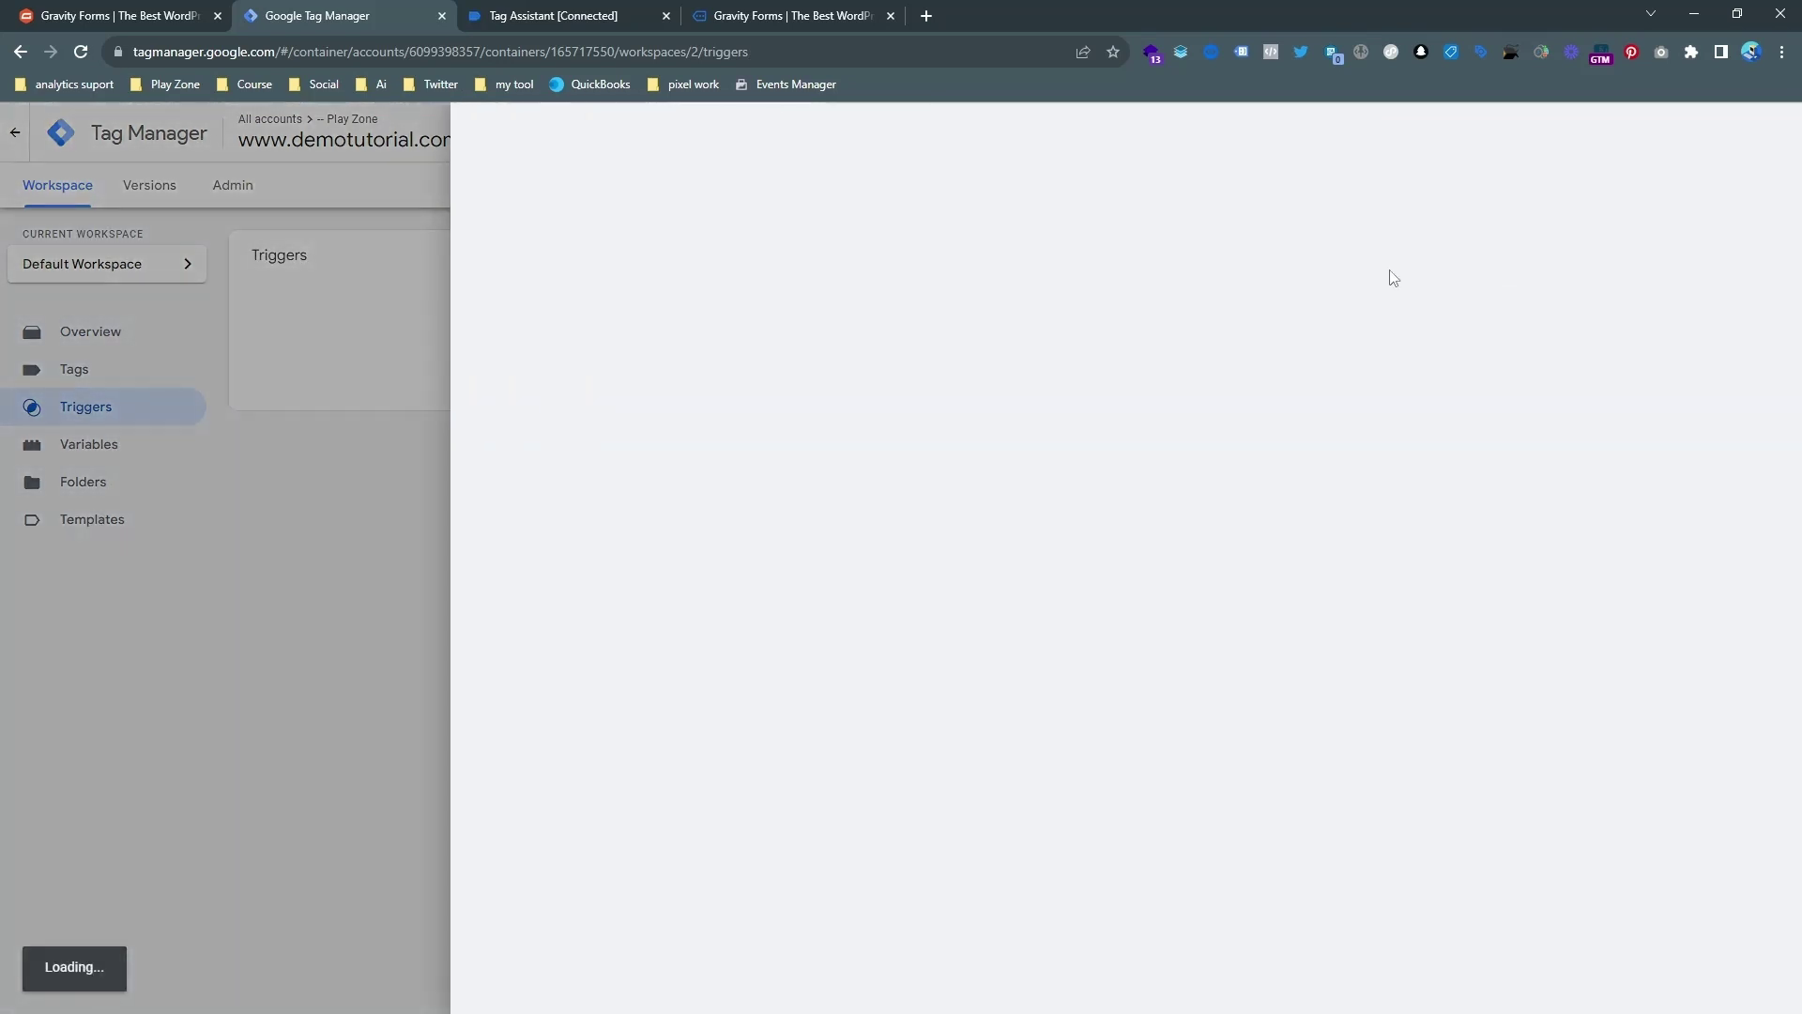
left_click(920, 318)
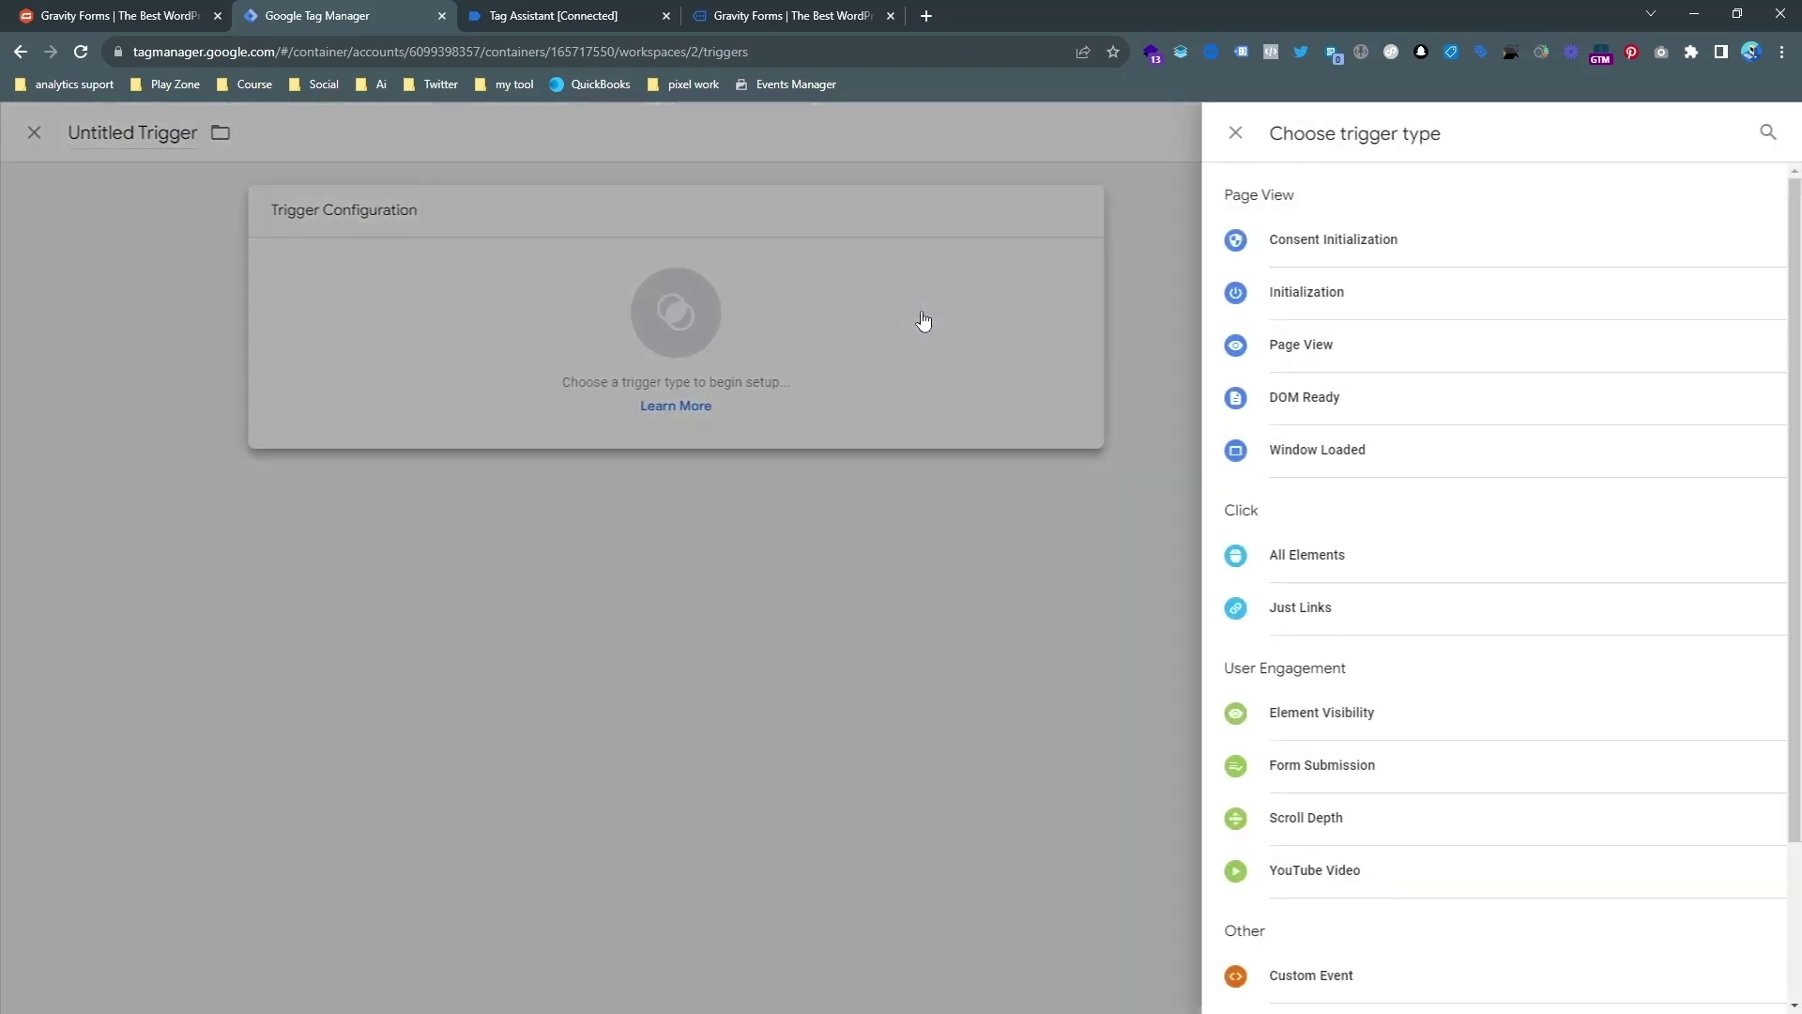
left_click(1270, 977)
left_click(831, 399)
key("ctrl+v")
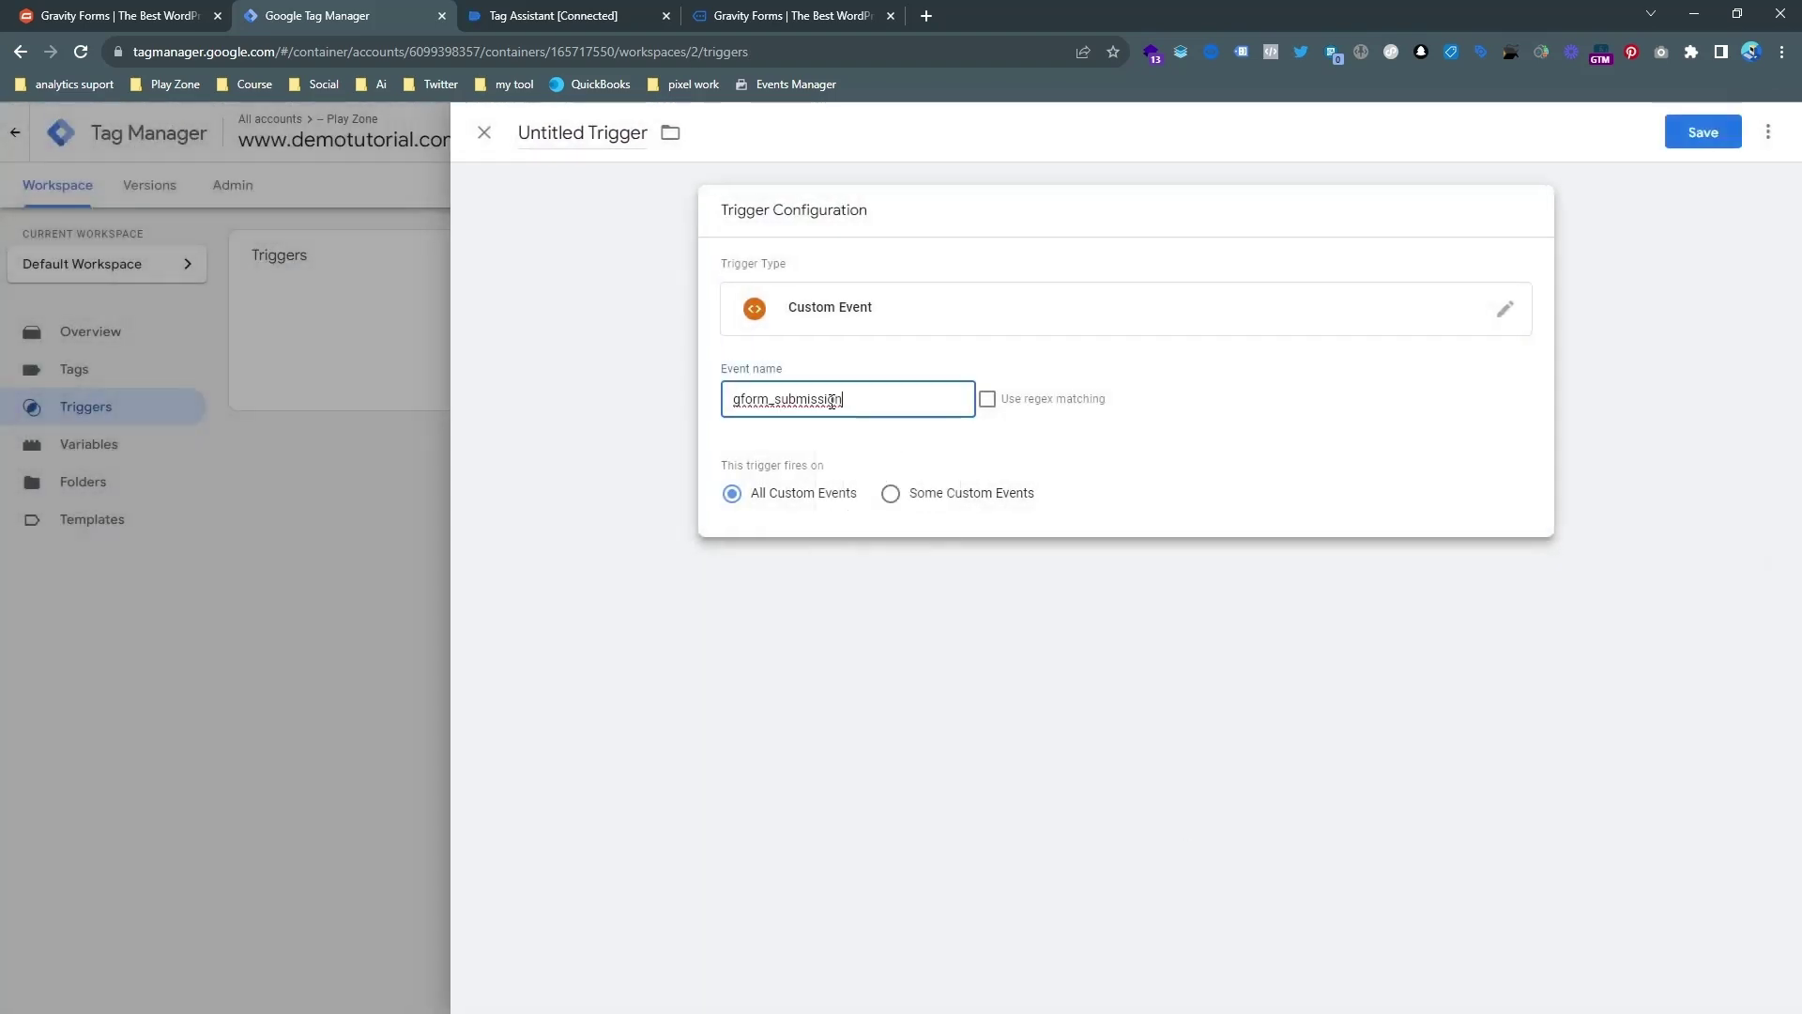
left_click(884, 465)
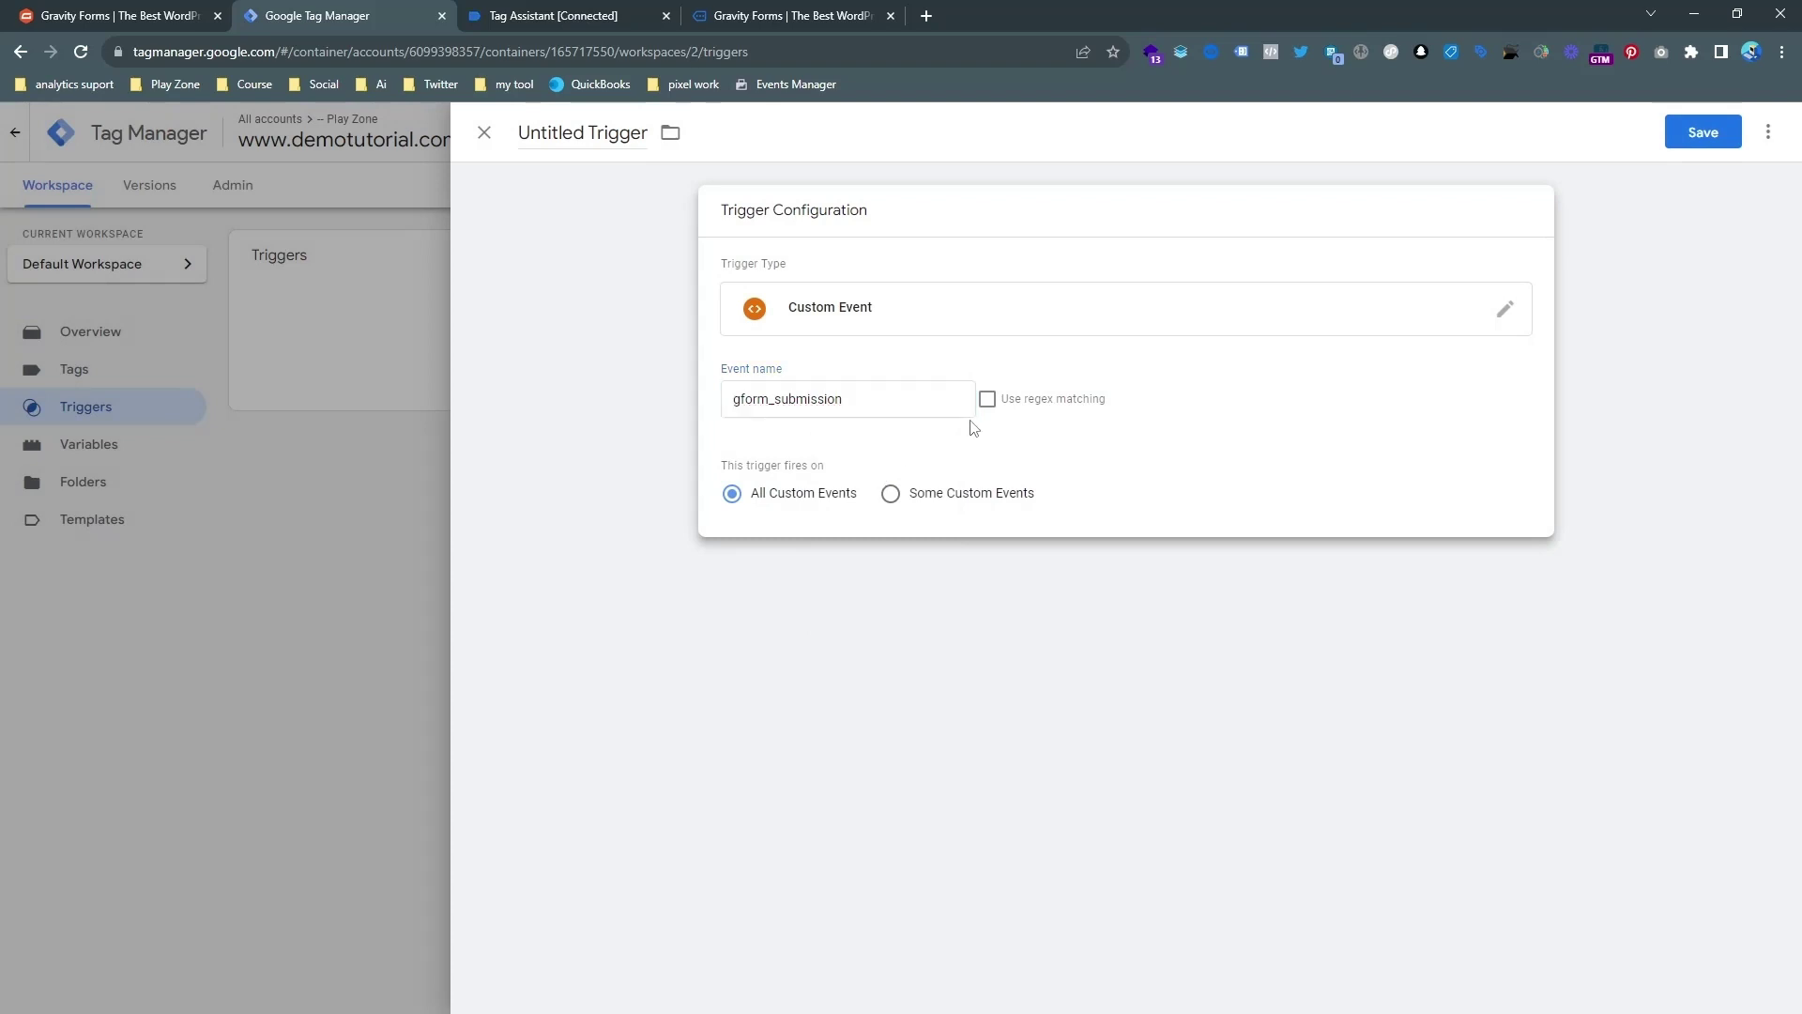
left_click(1704, 133)
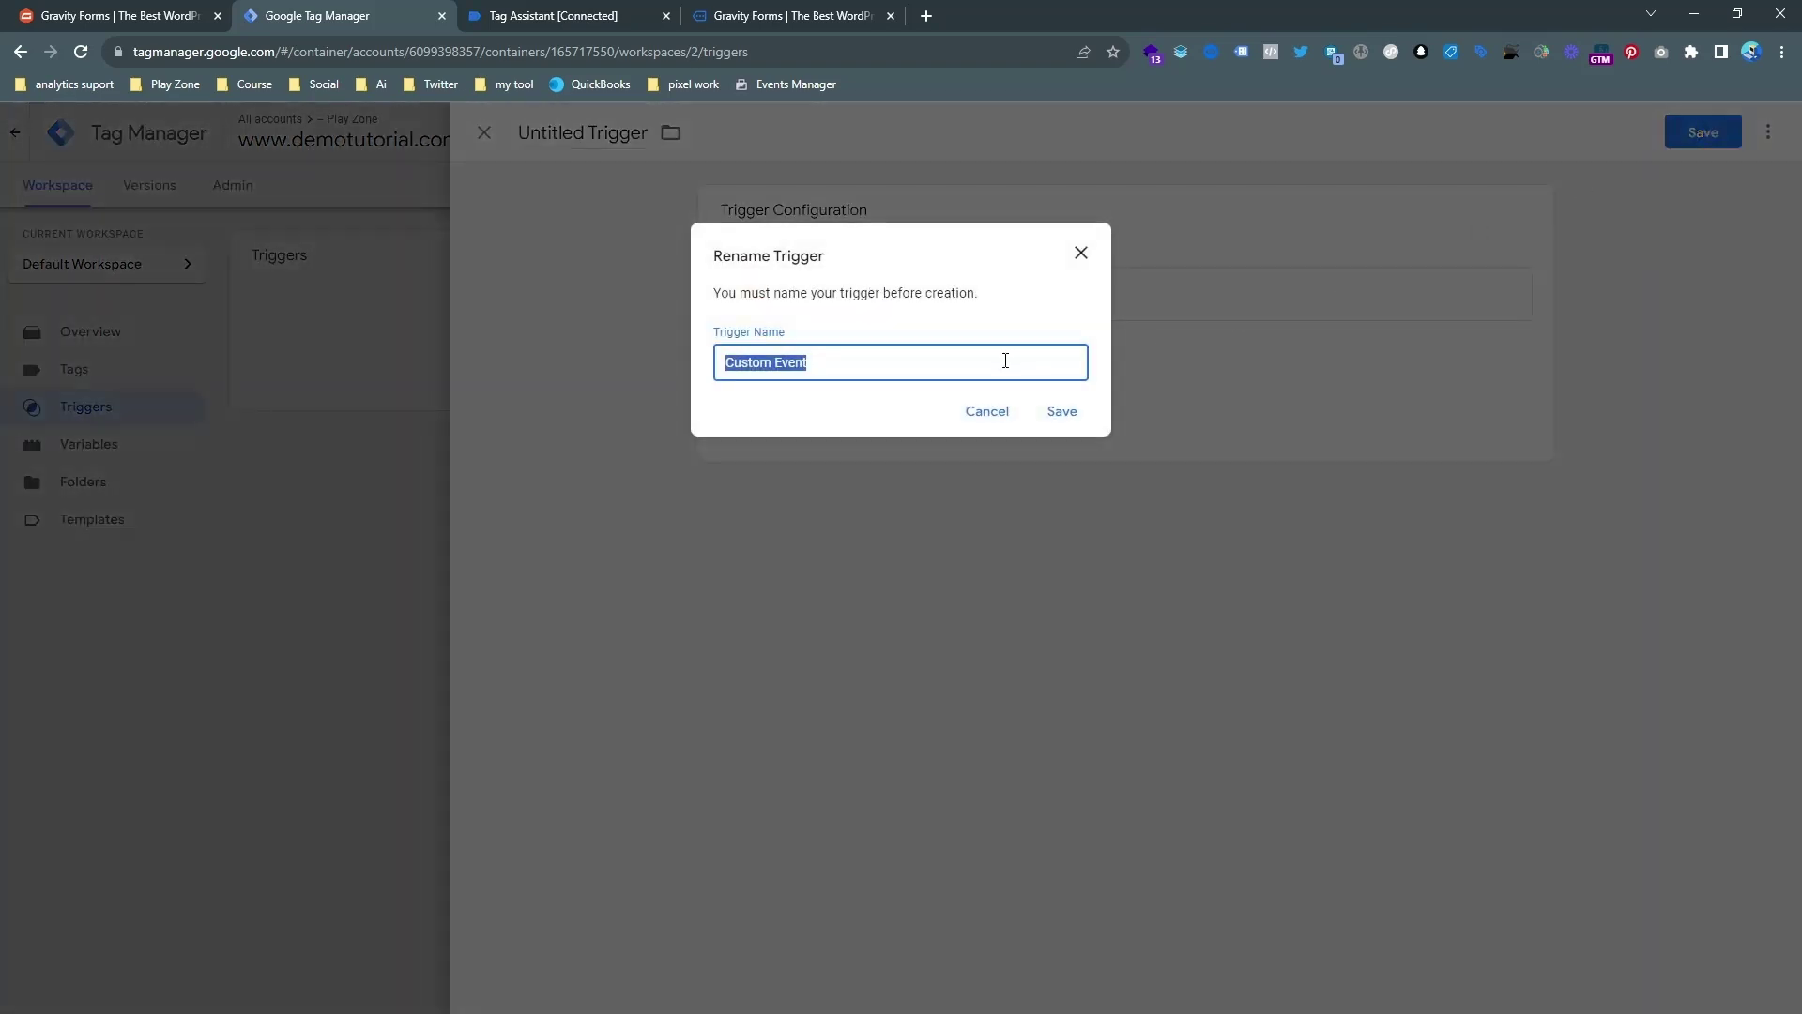
type("gform_submission")
left_click(1068, 410)
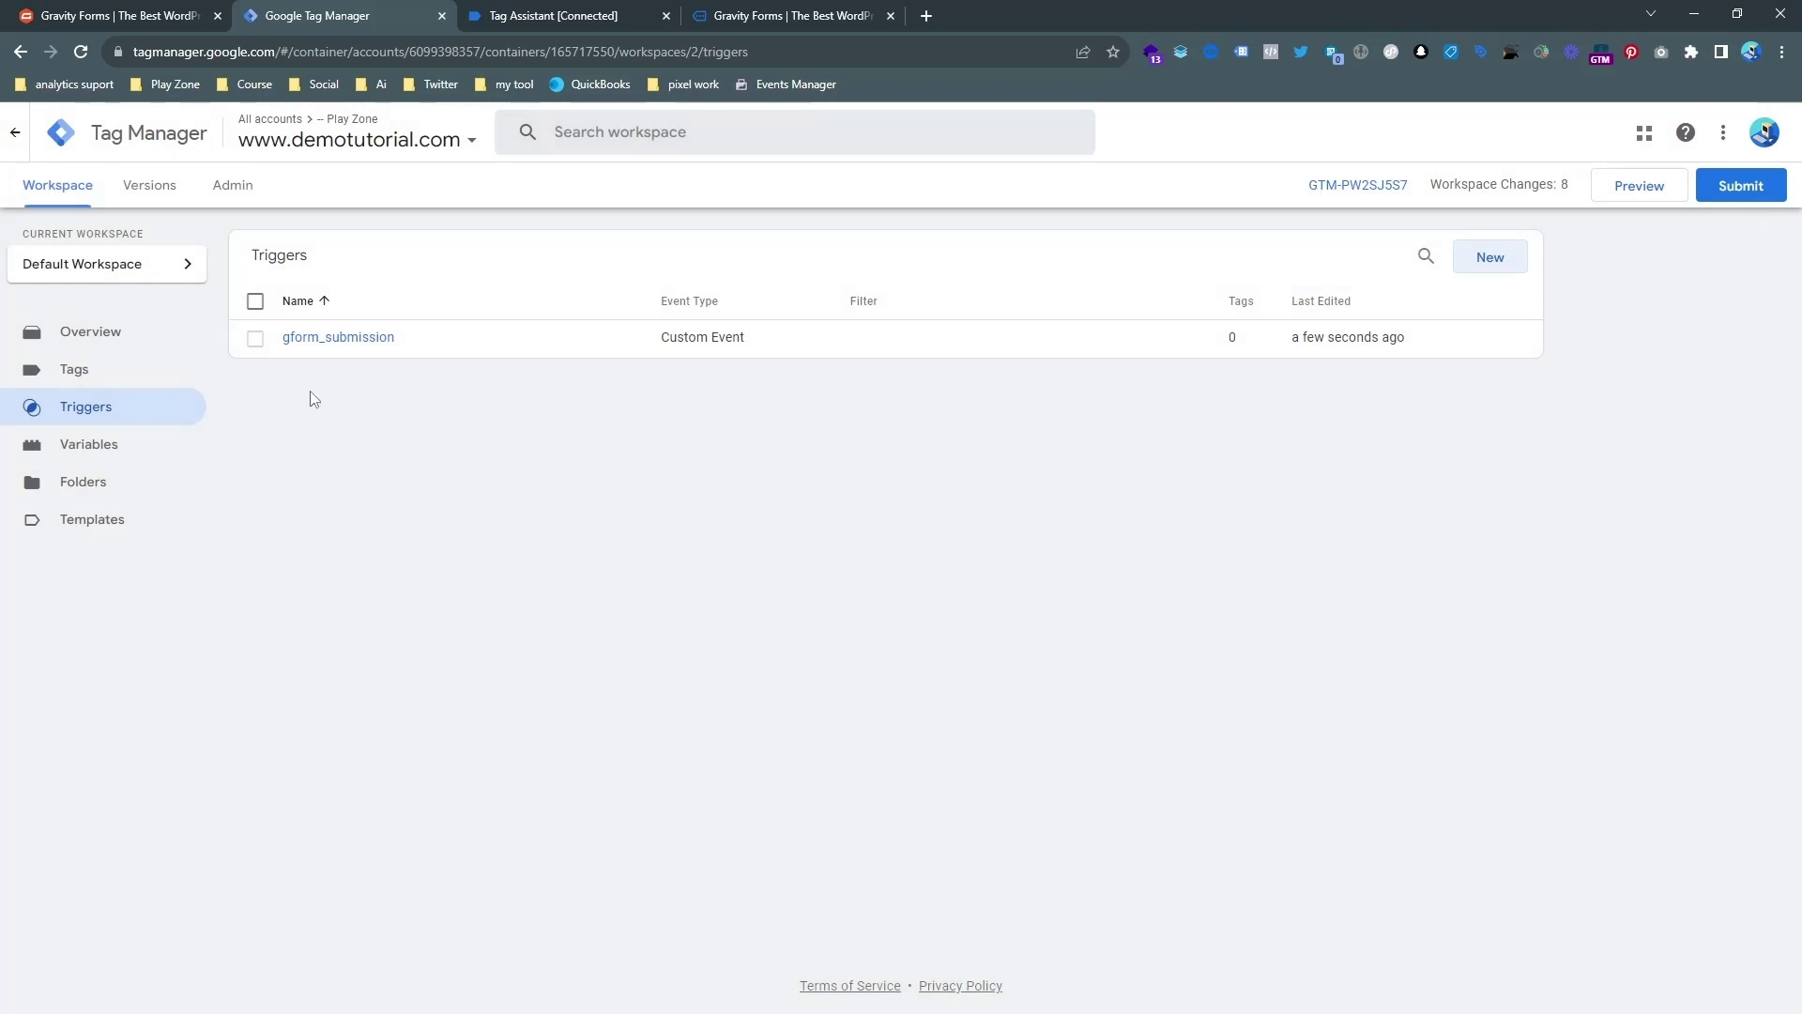
- Begin a new tag and set its type to Google Analytics > Google Tag
left_click(120, 386)
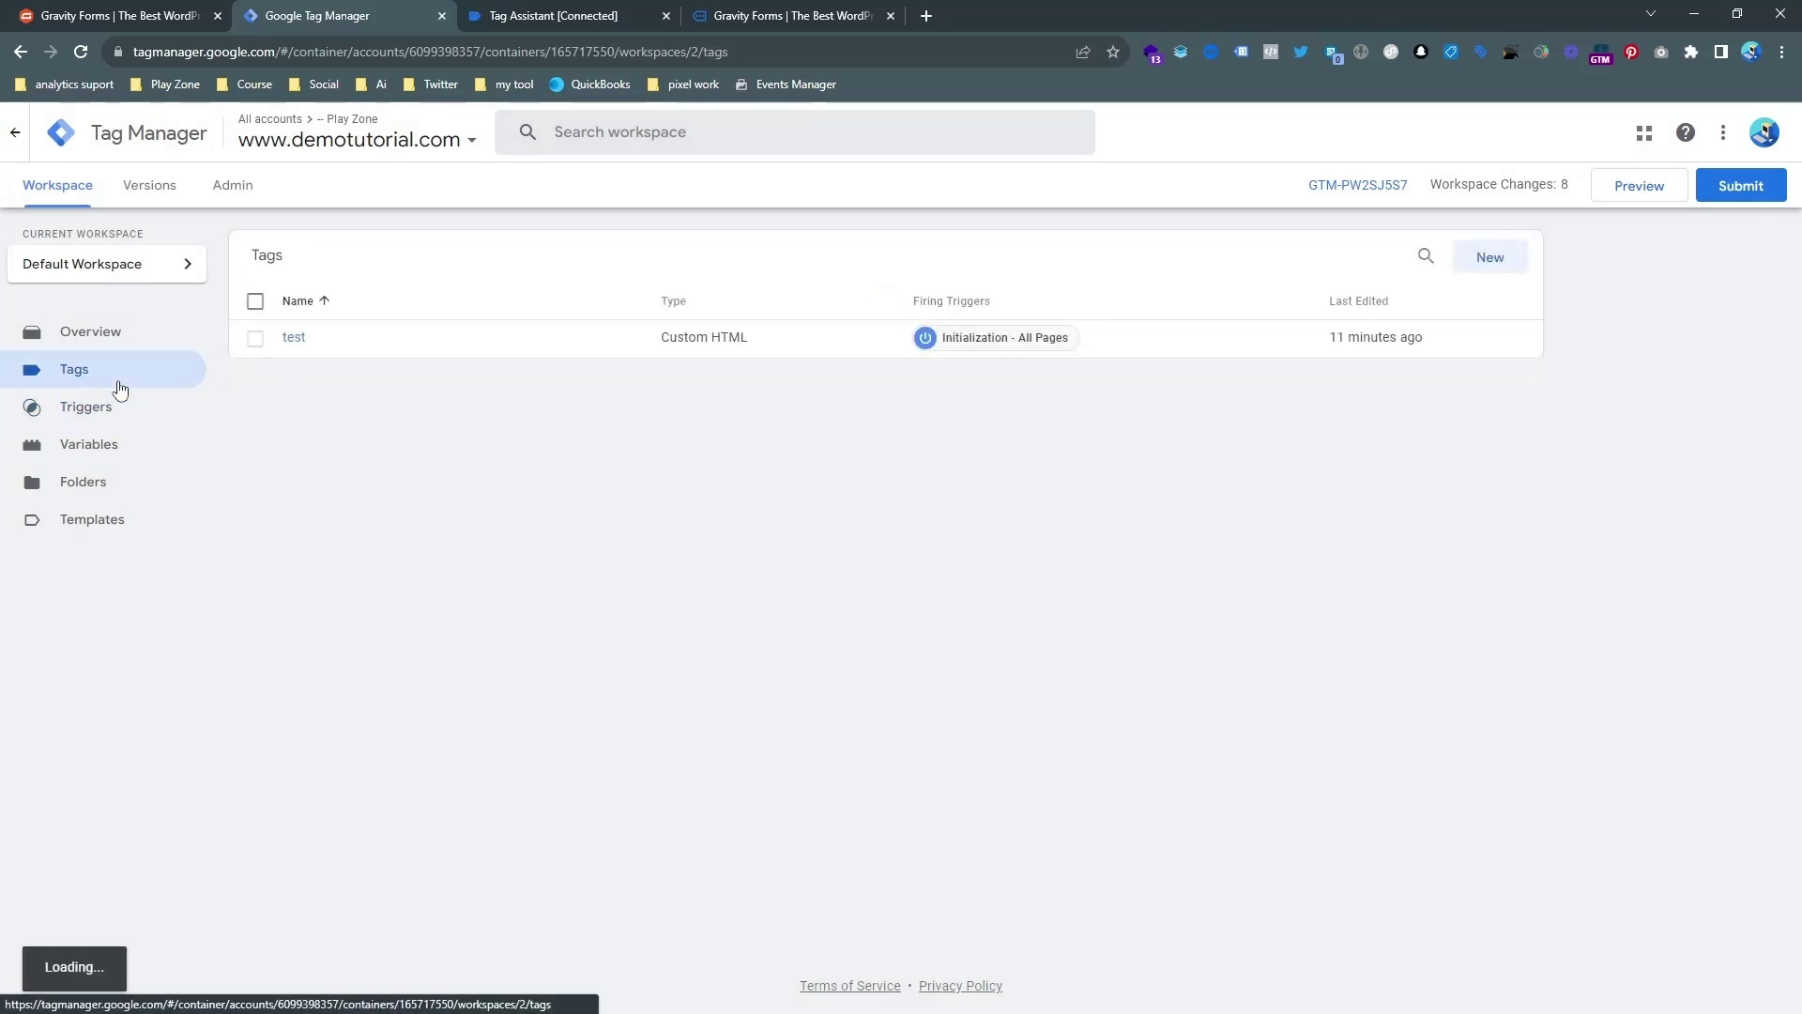
left_click(1492, 262)
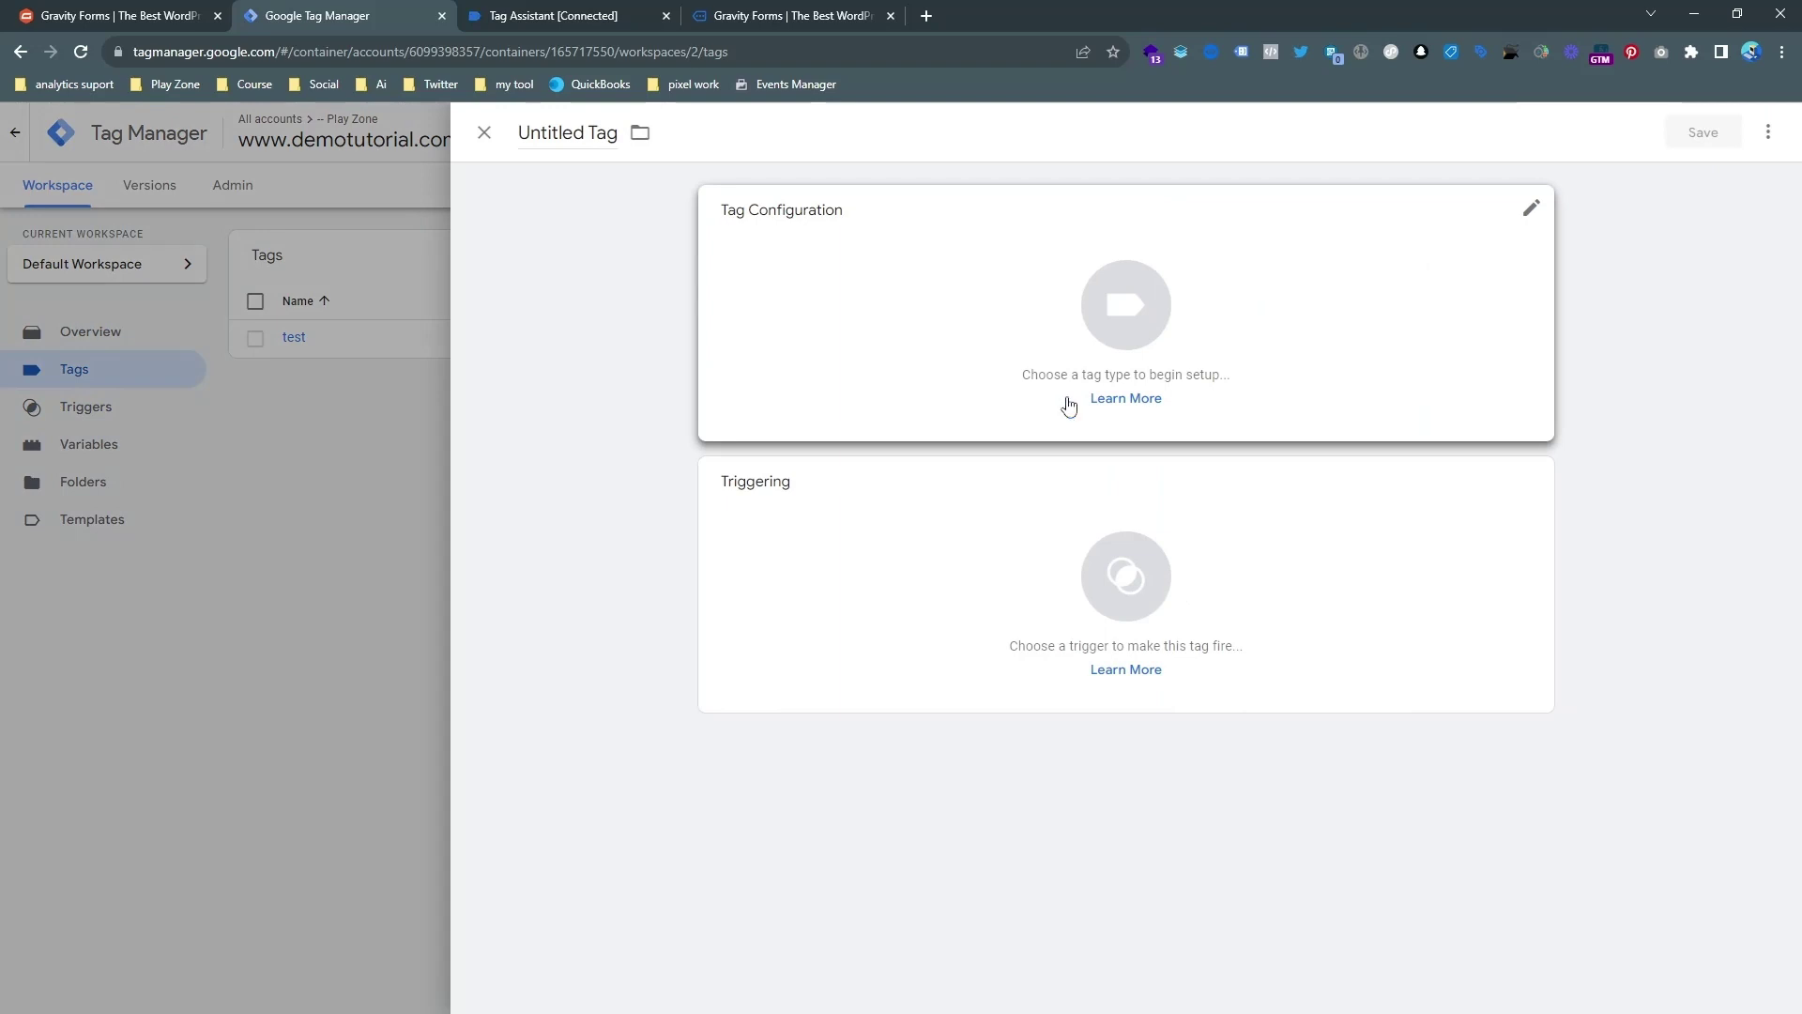
left_click(1164, 326)
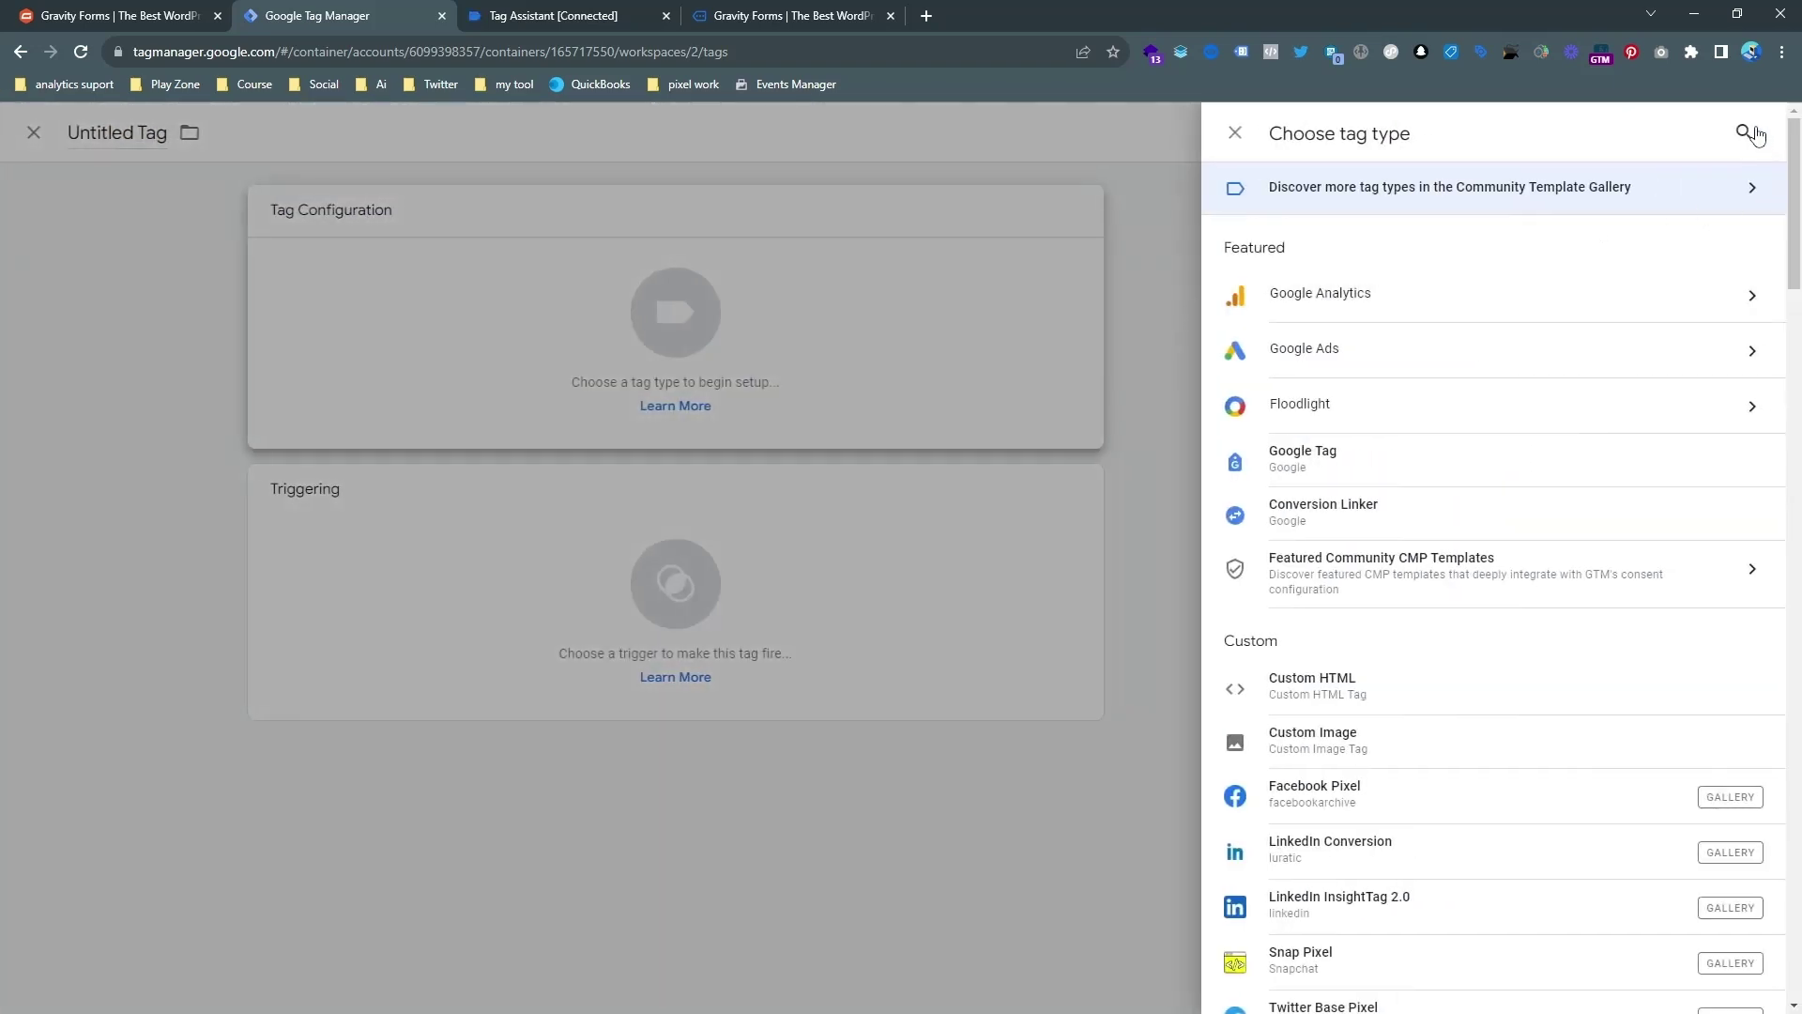
left_click(1744, 131)
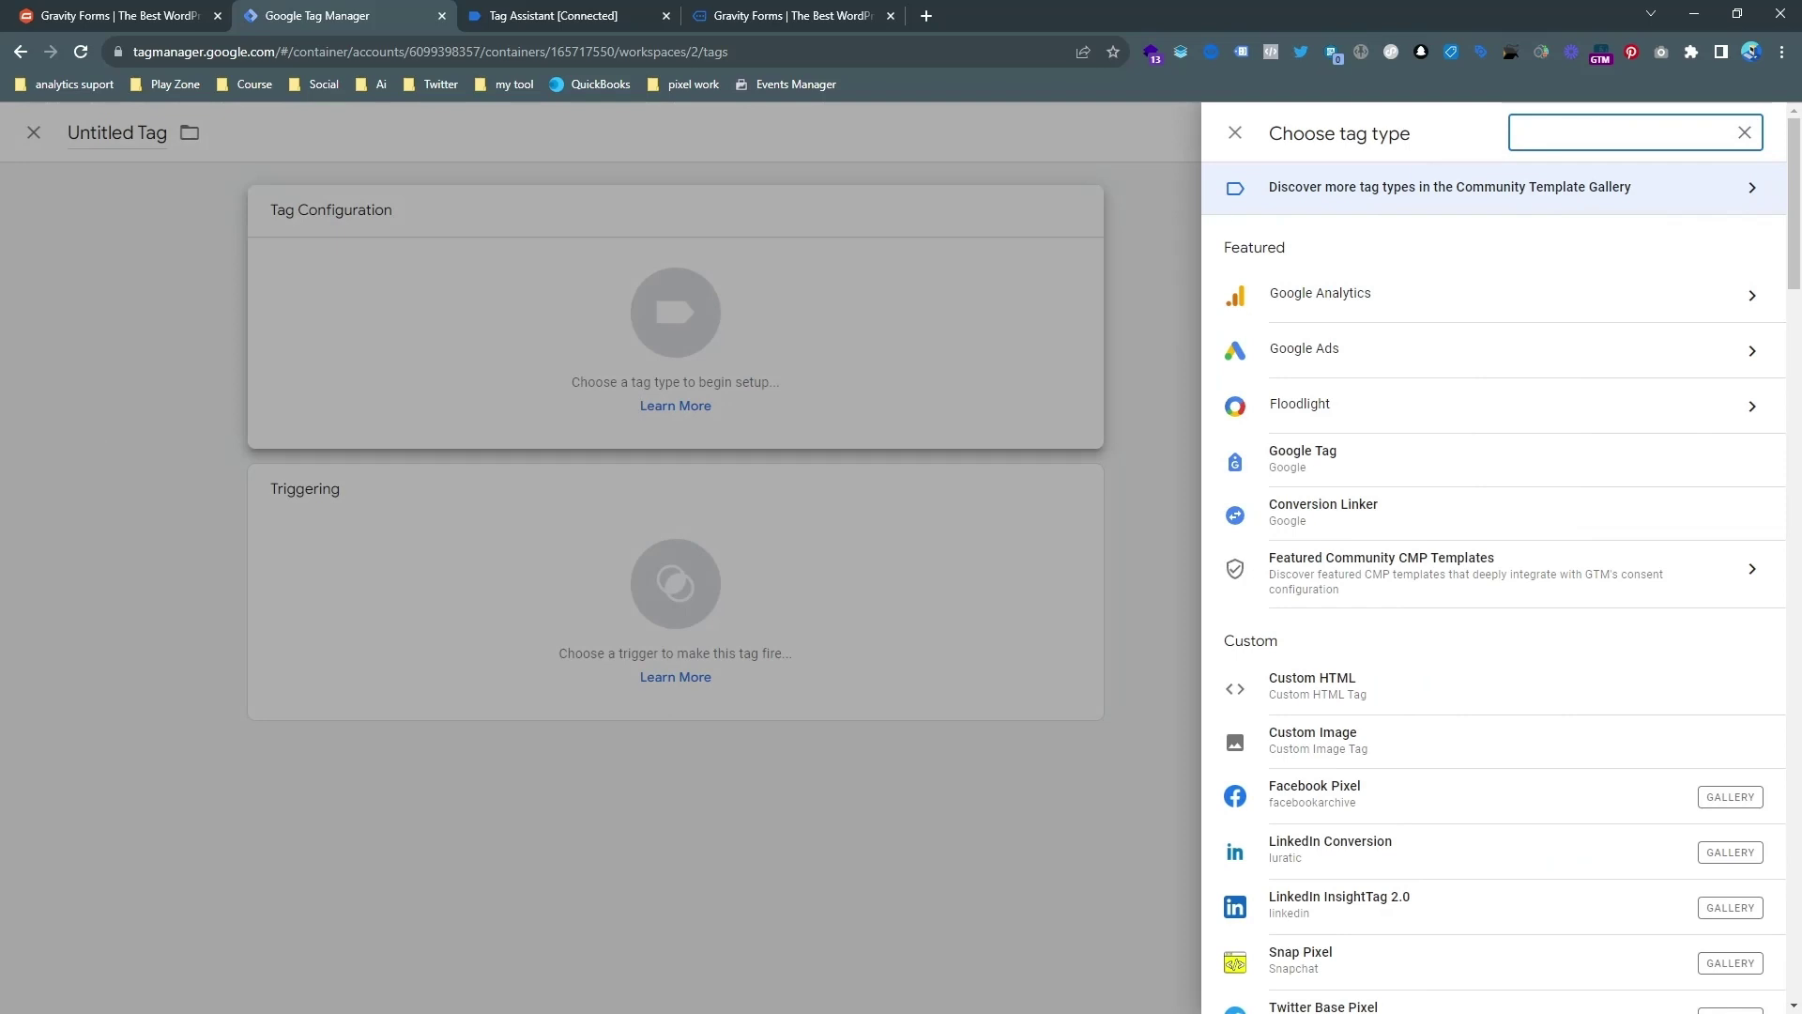
left_click(1744, 131)
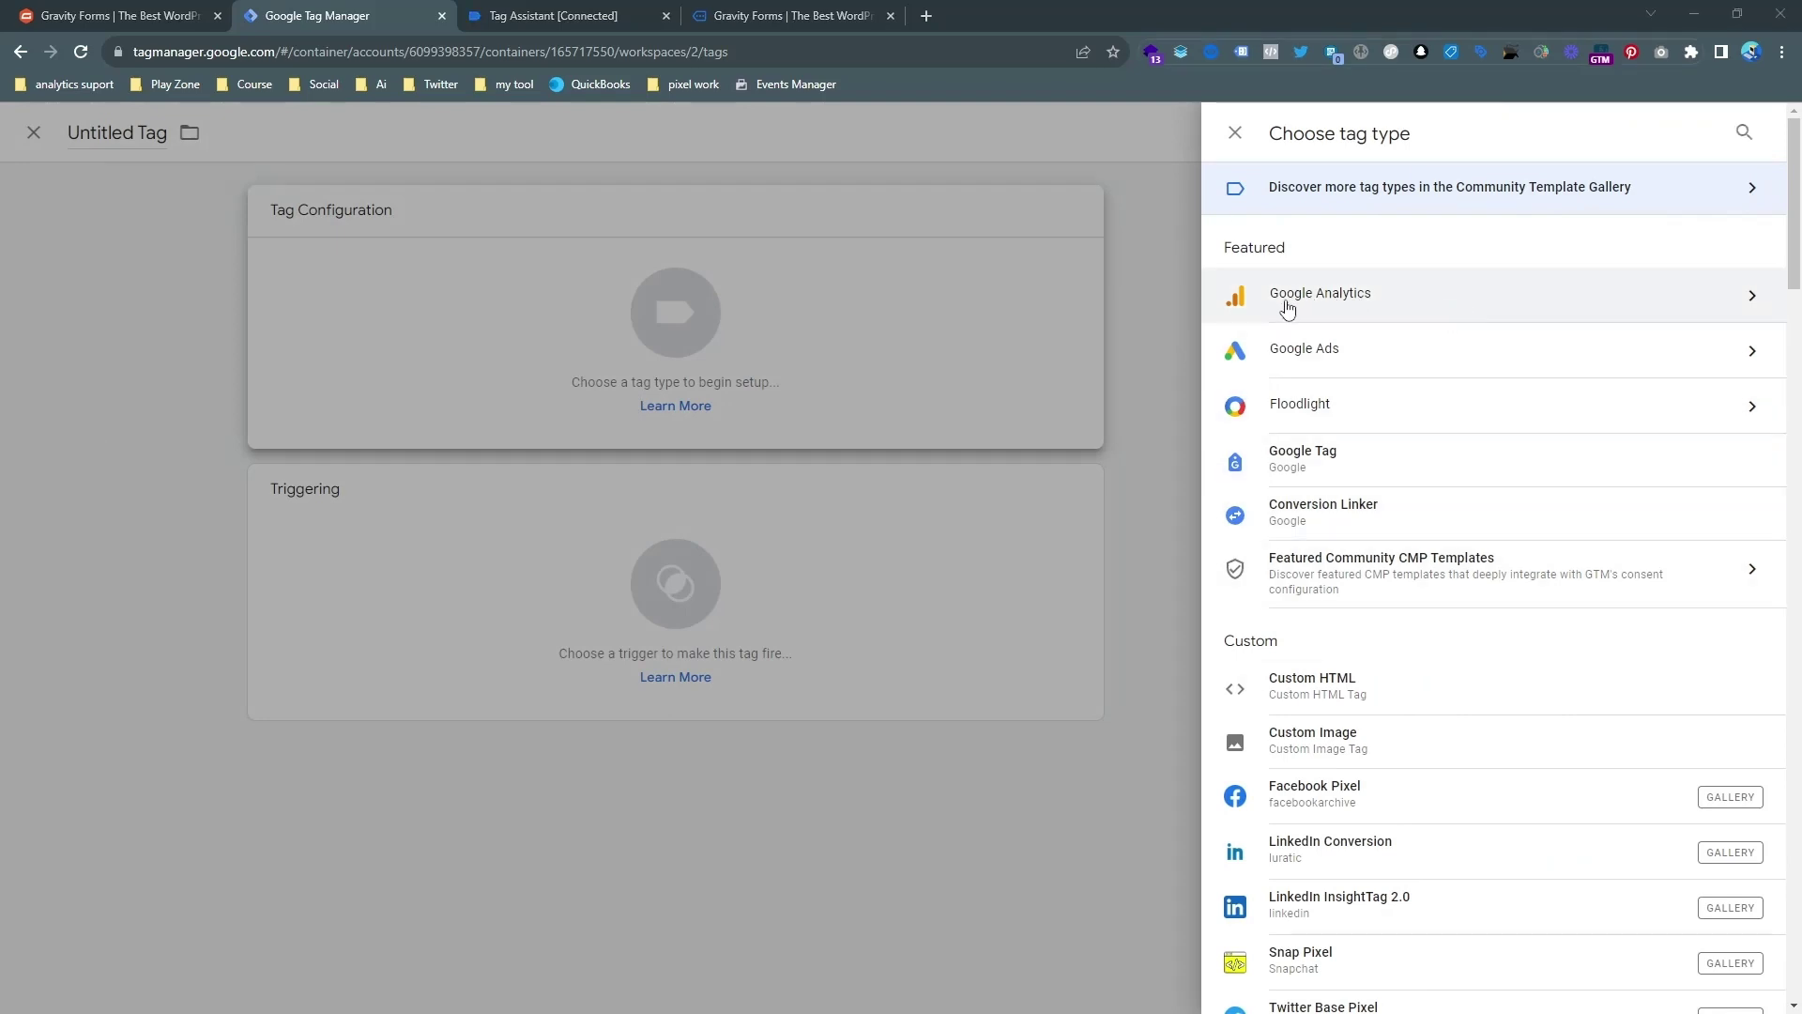
left_click(1376, 298)
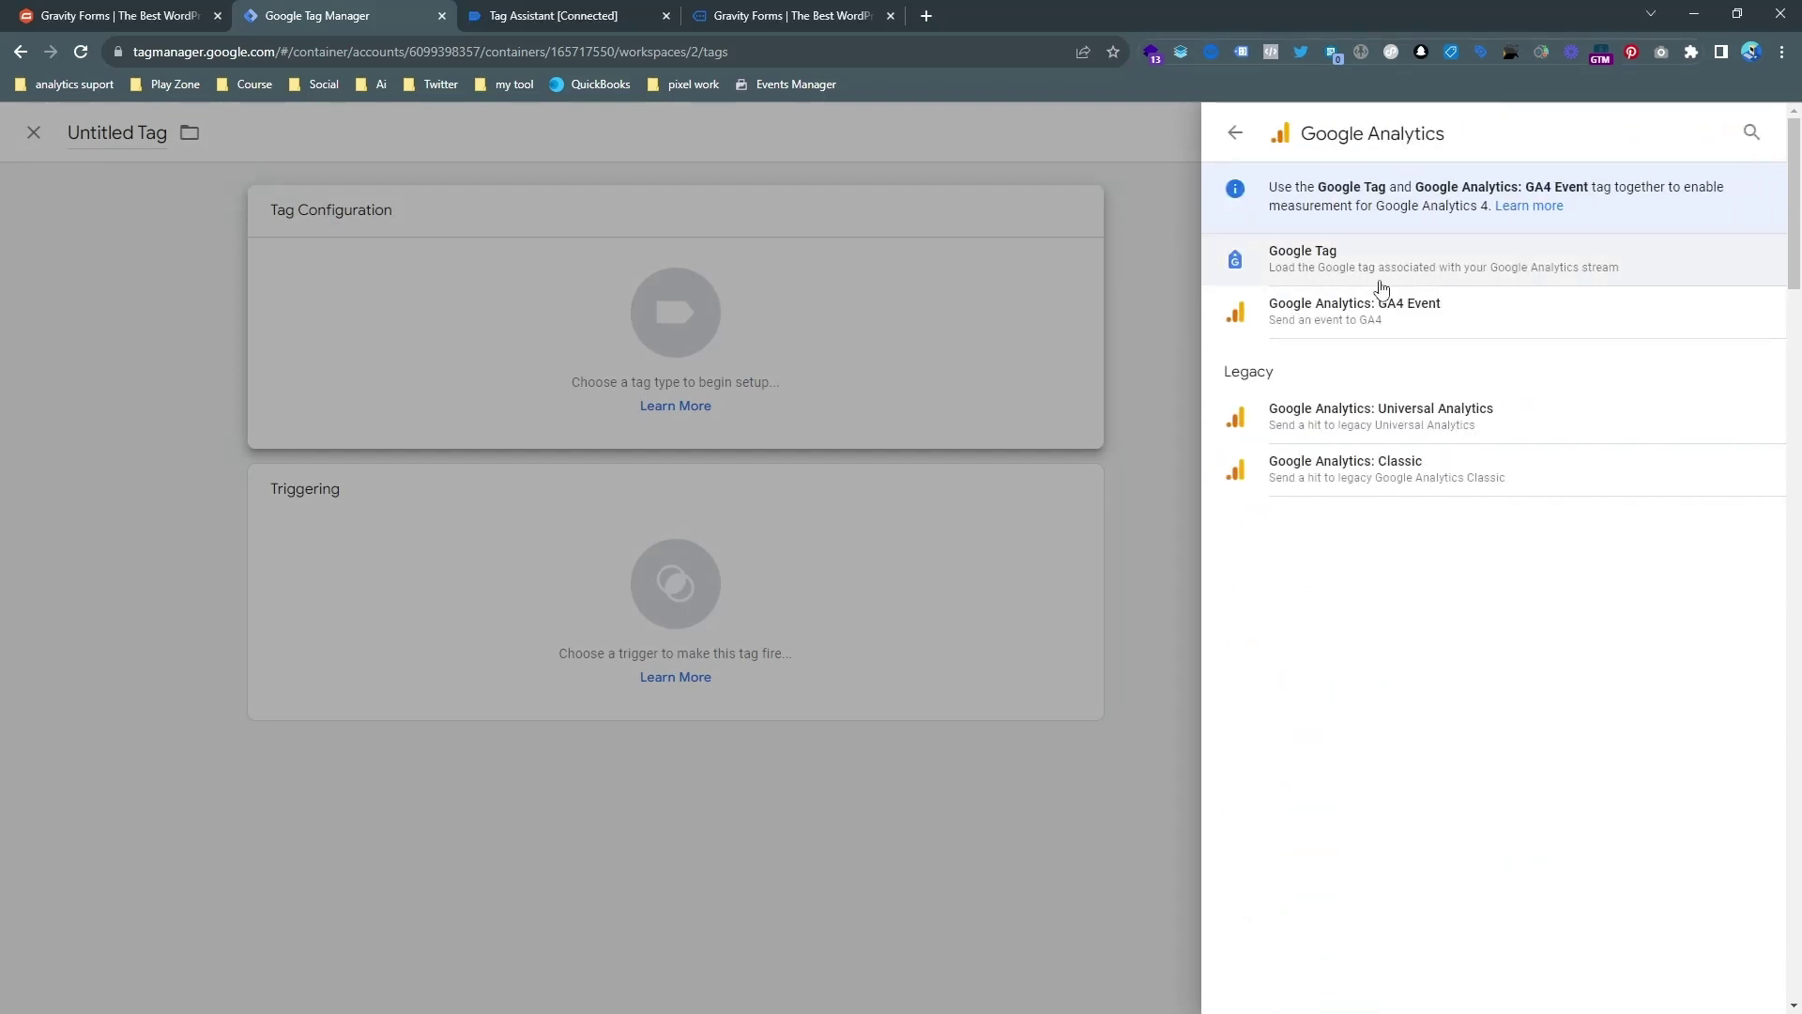
left_click(1307, 268)
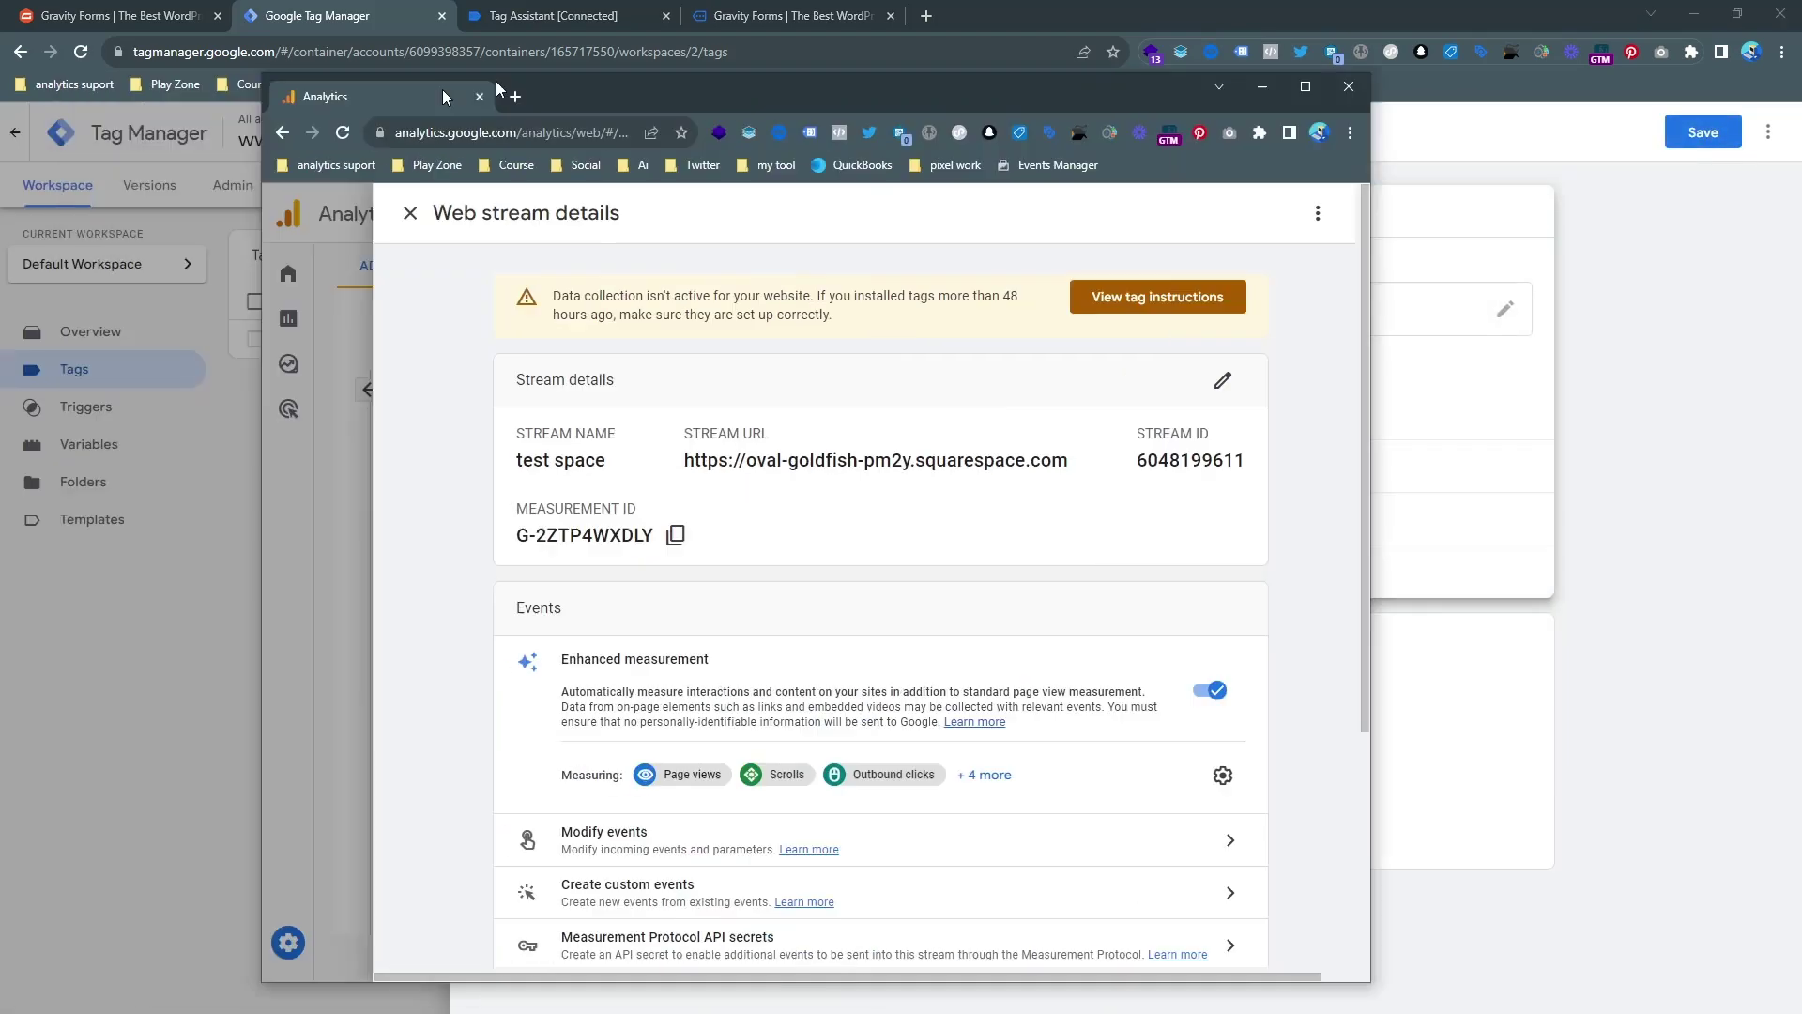
- Copy the web stream's measurement ID G-2ZTP4WXDLY from Google Analytics
left_click_drag(496, 81, 751, 35)
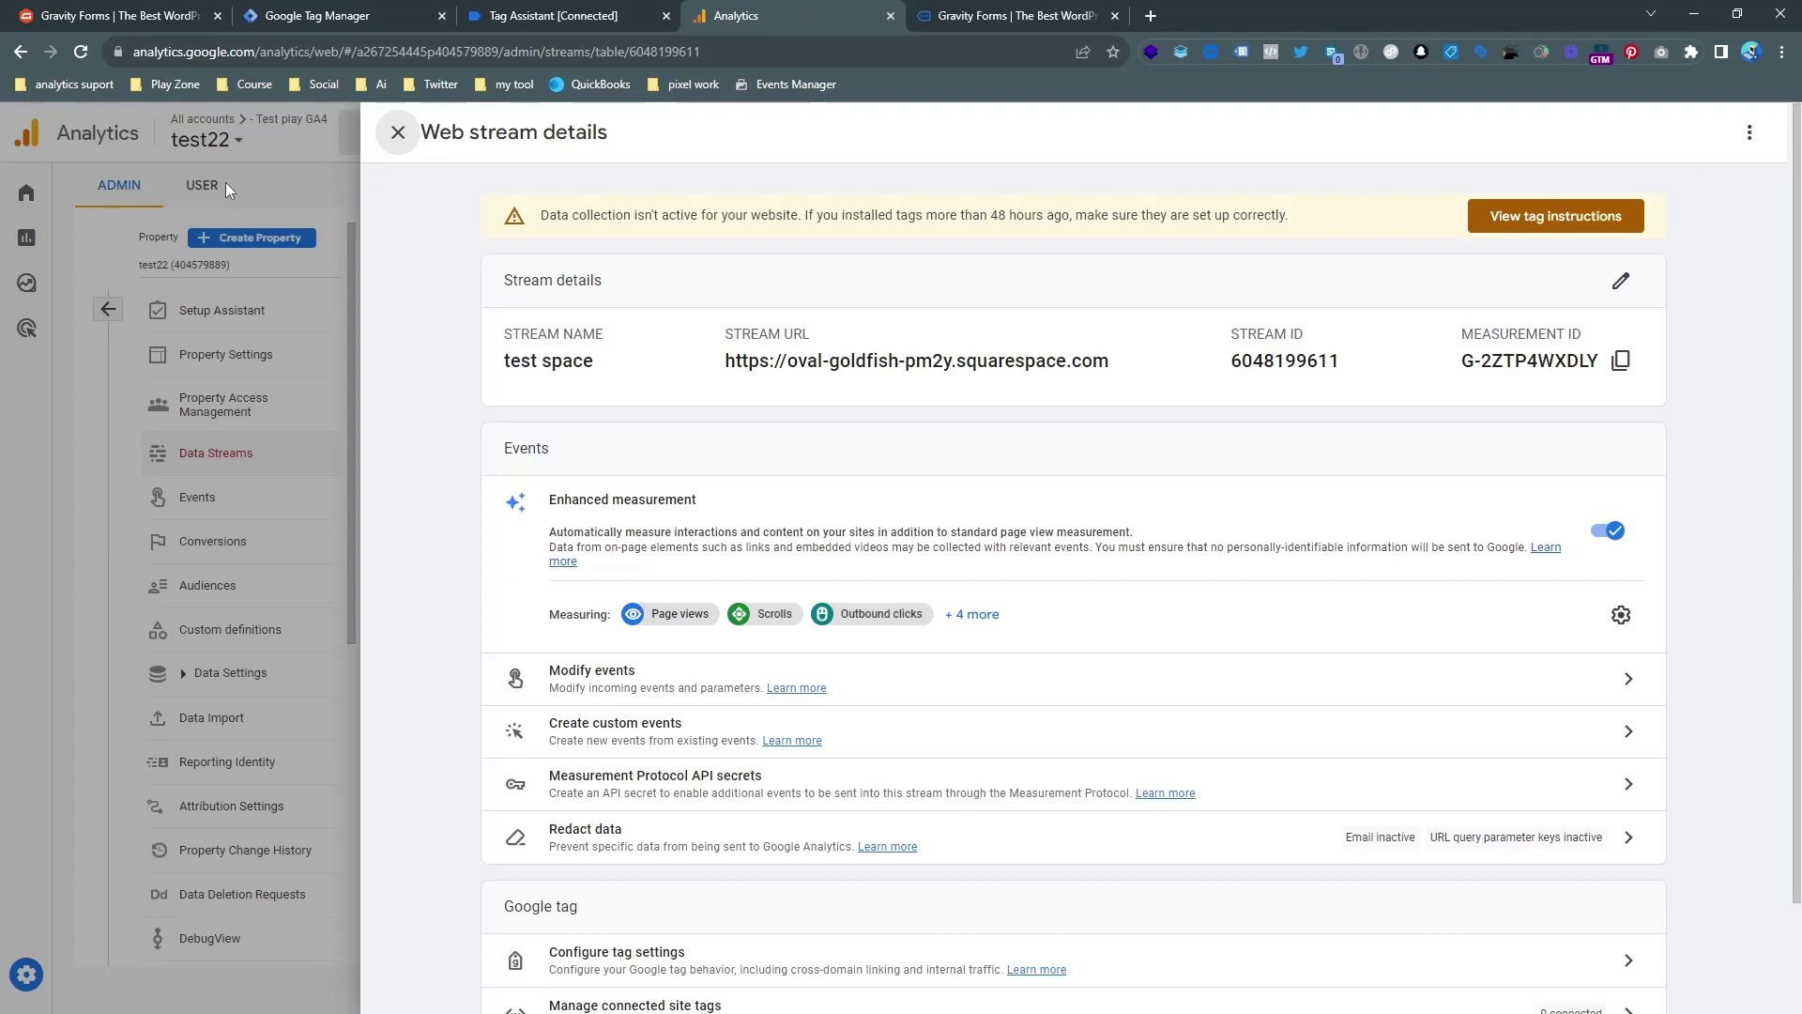
left_click(1621, 360)
left_click(566, 11)
left_click(427, 11)
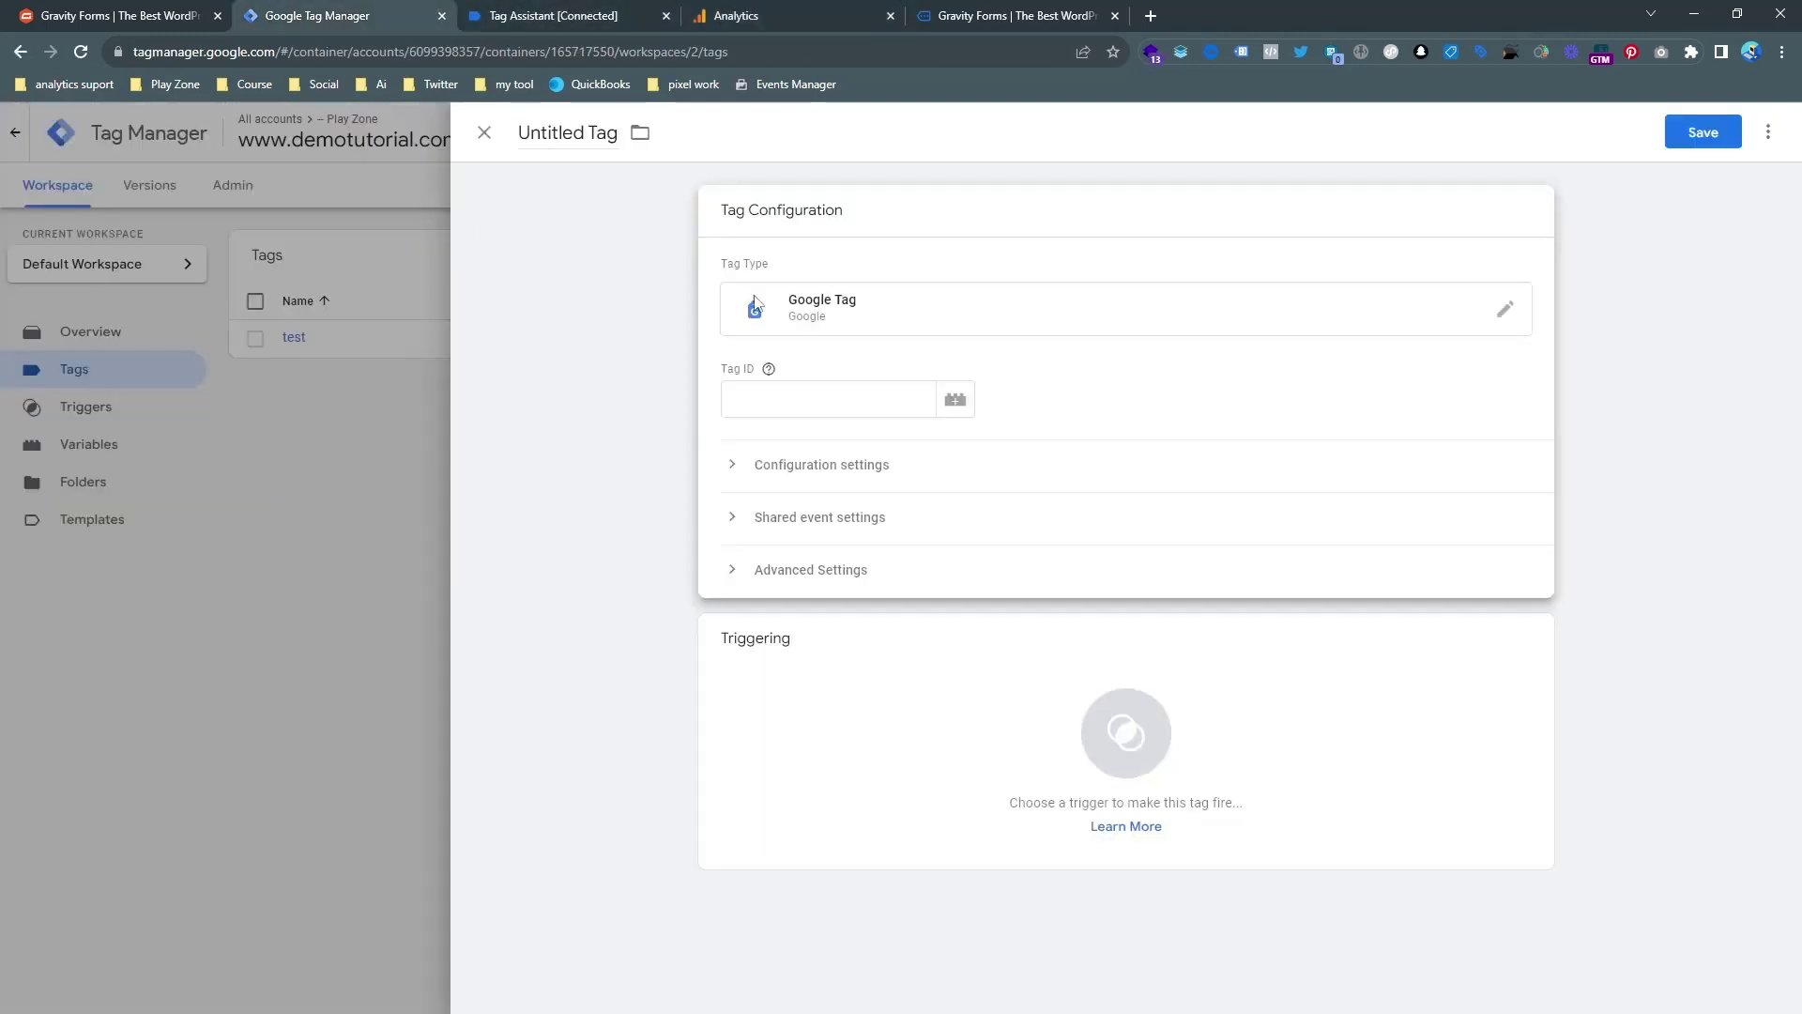
- Set Tag ID G-2ZTP4WXDLY, fire on All Pages, and save the tag as Google Tag
left_click(779, 401)
key("ctrl+v")
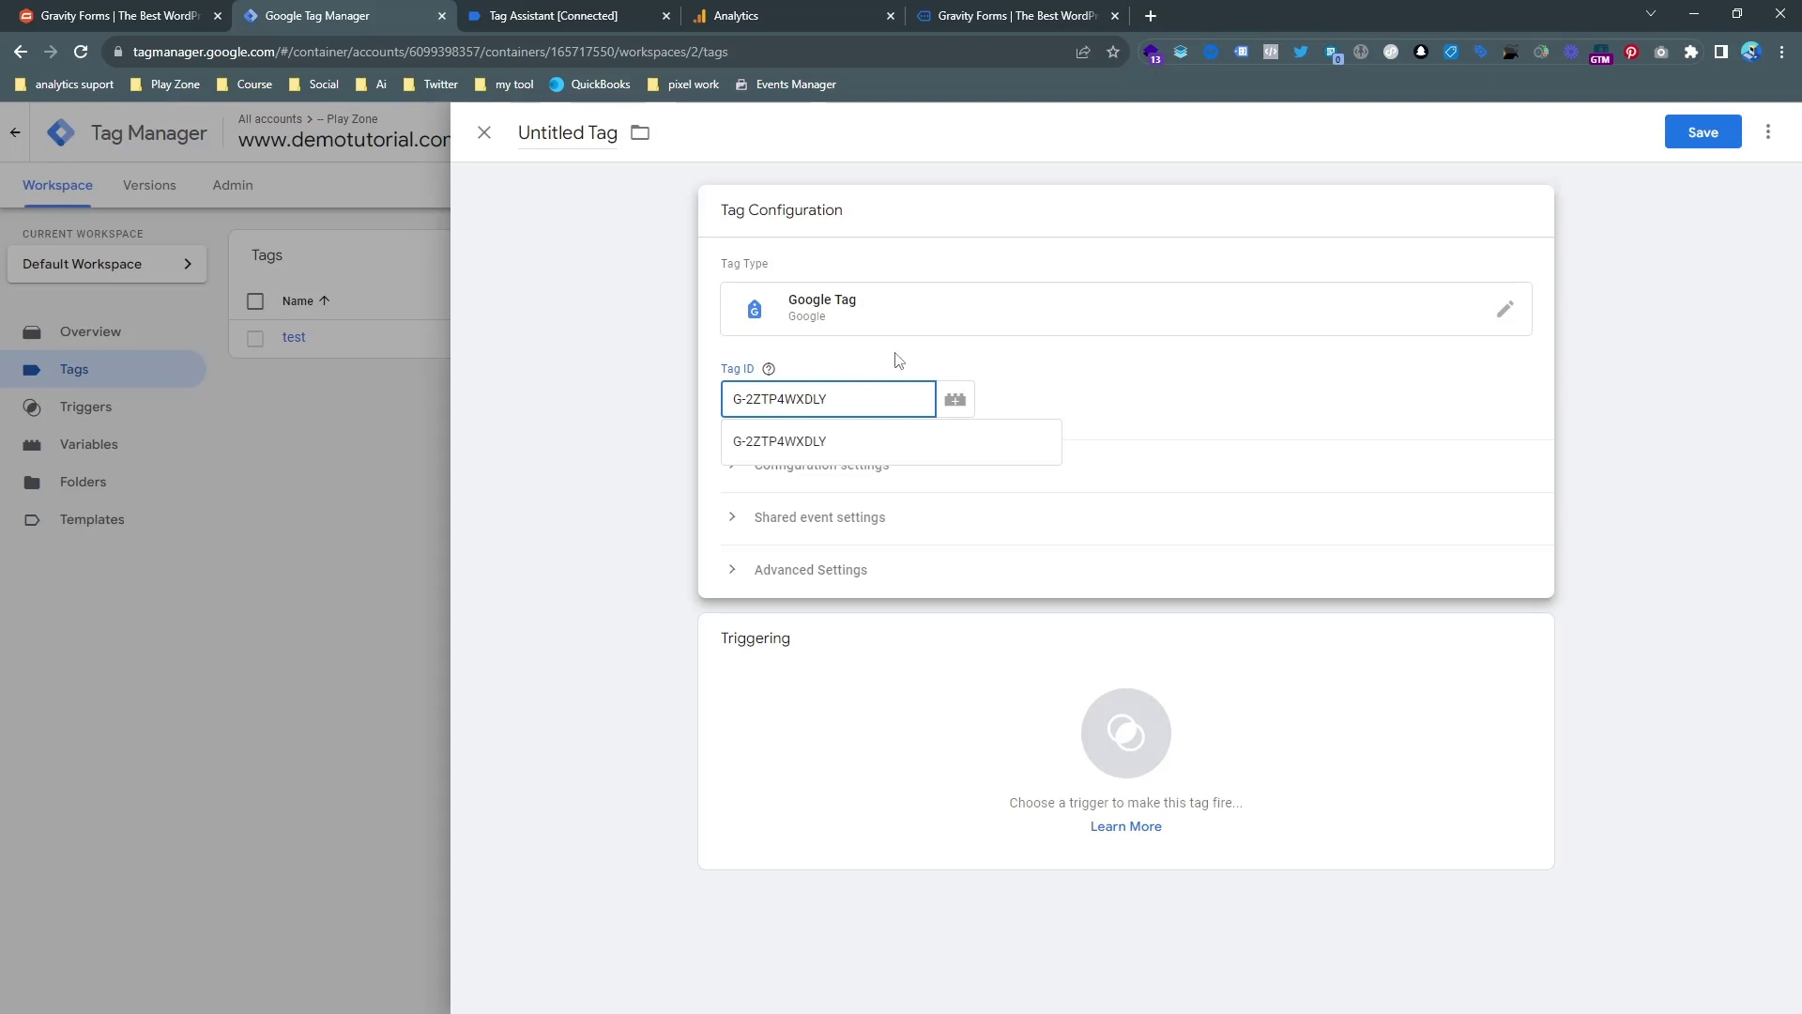
left_click(896, 361)
left_click(910, 664)
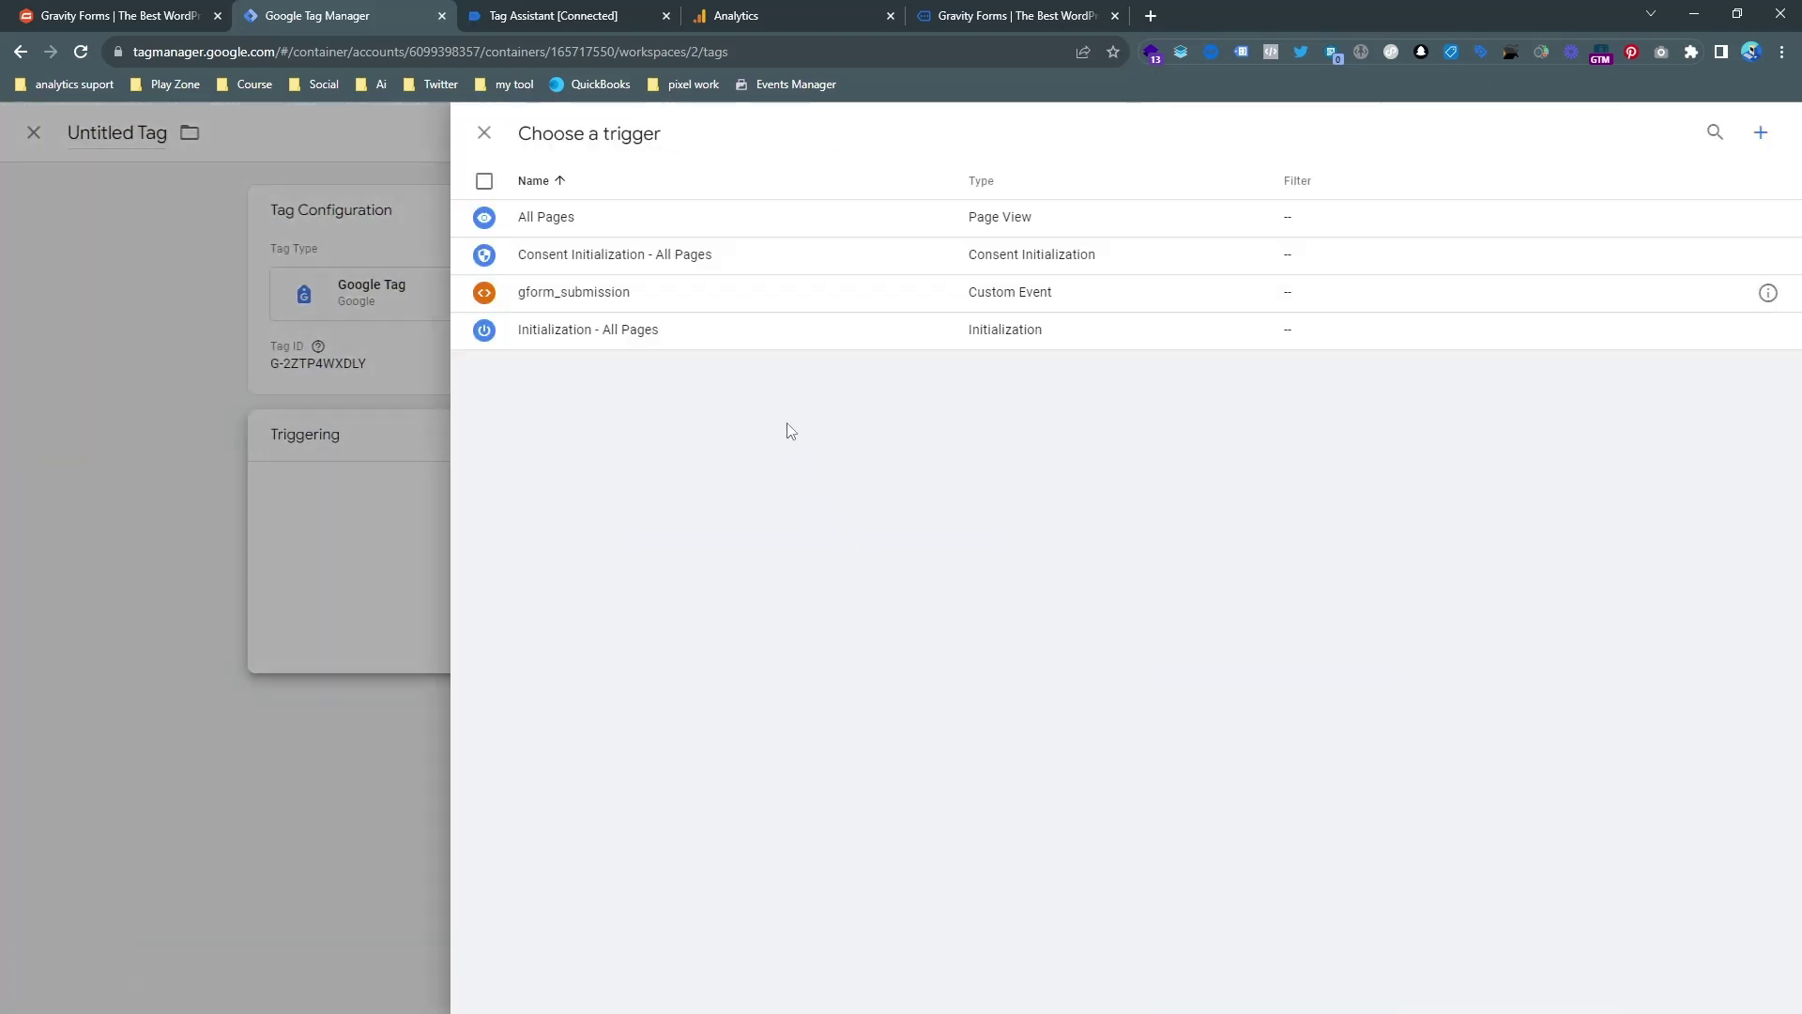
left_click(604, 221)
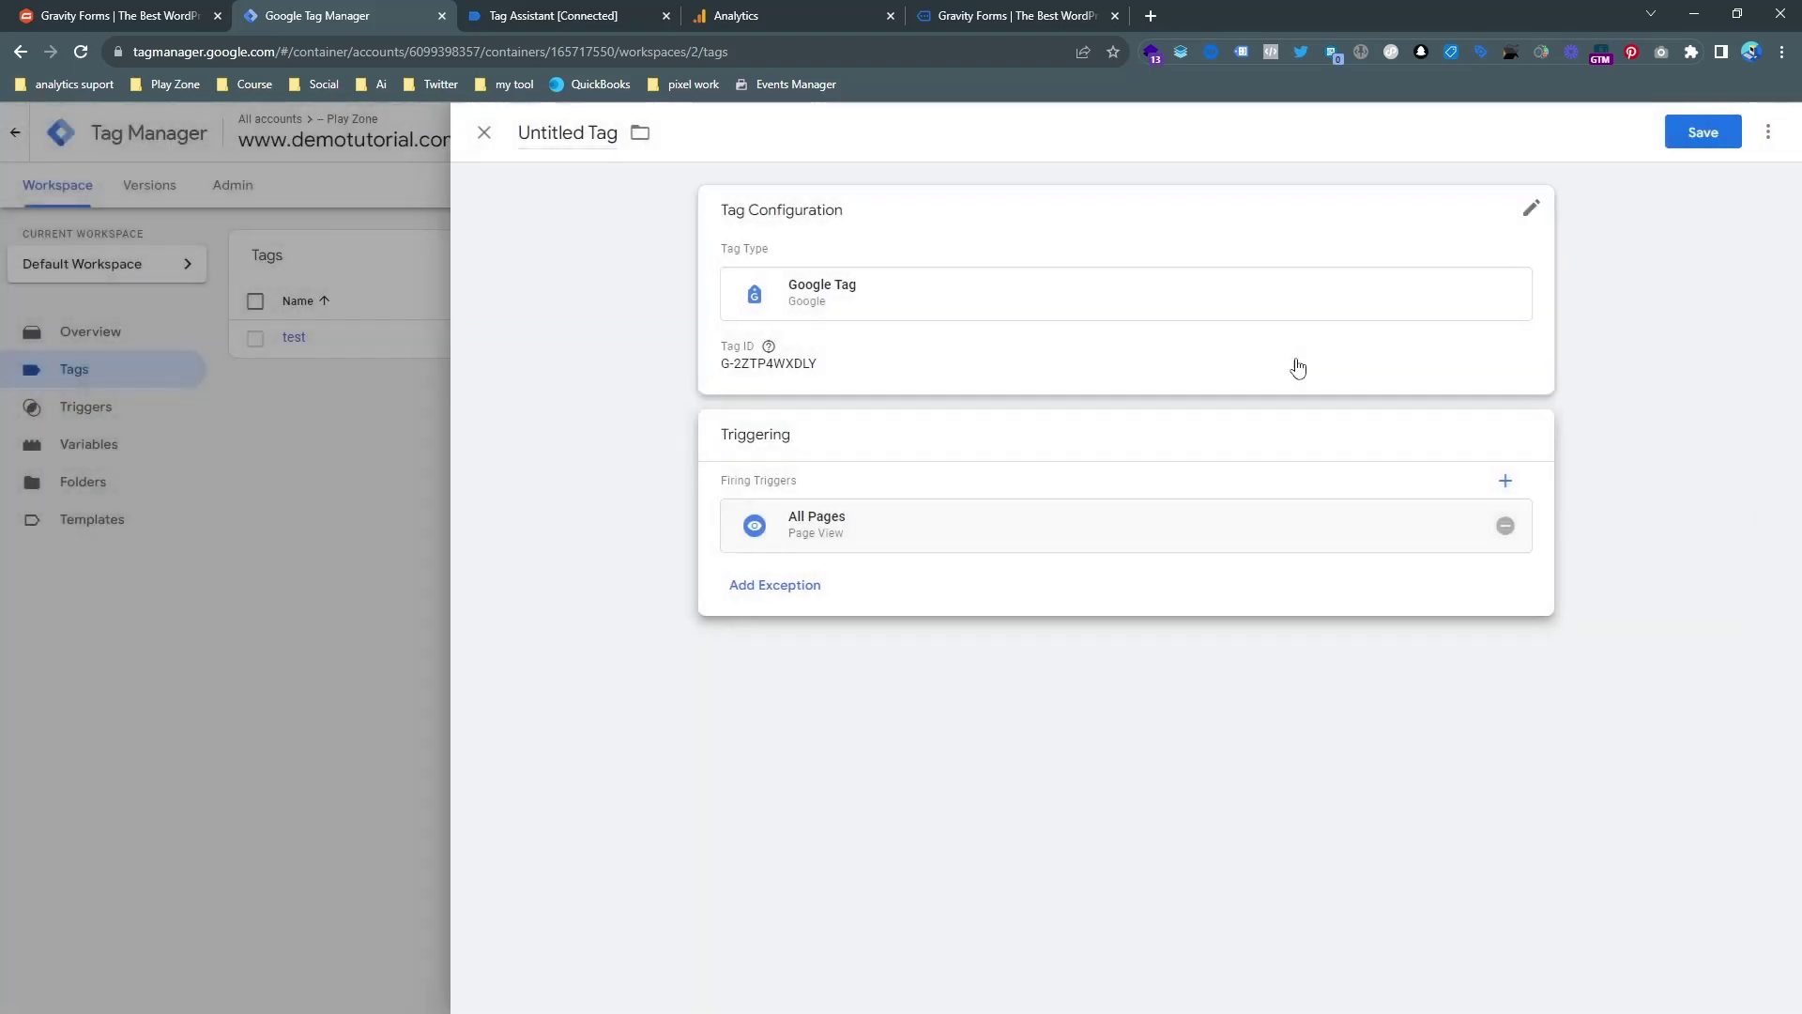
left_click(1700, 132)
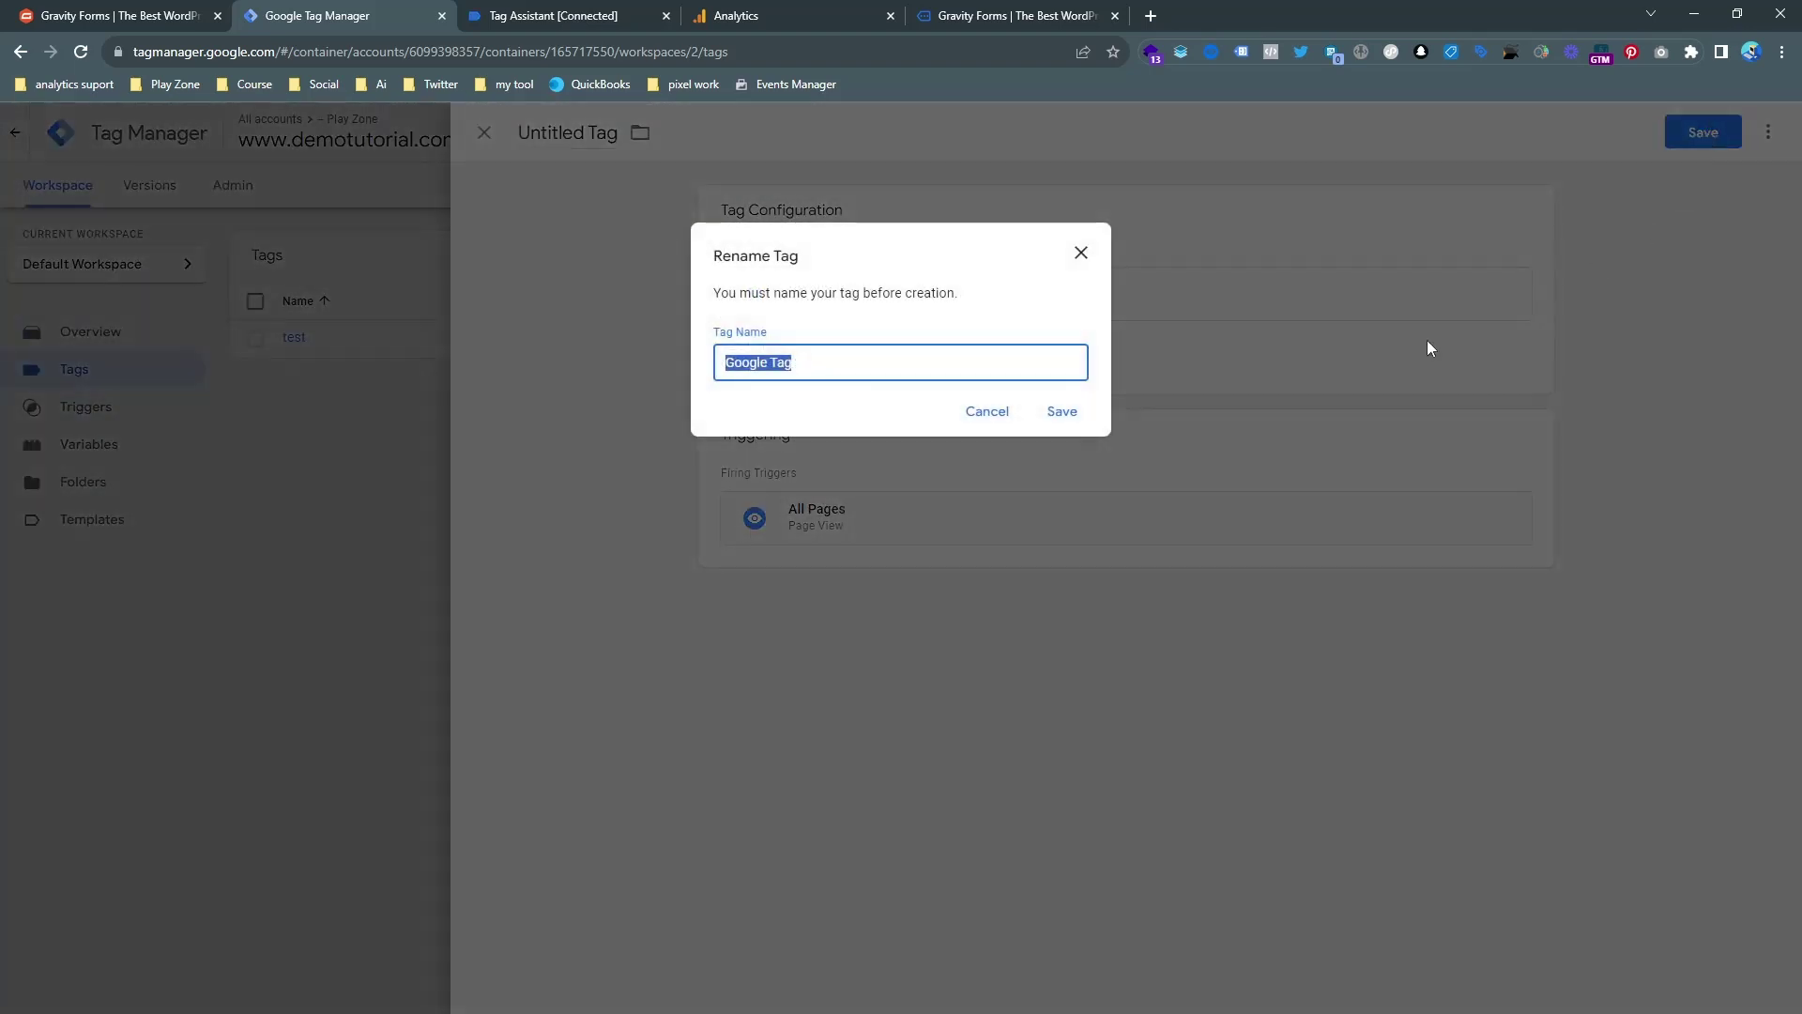
left_click(1076, 422)
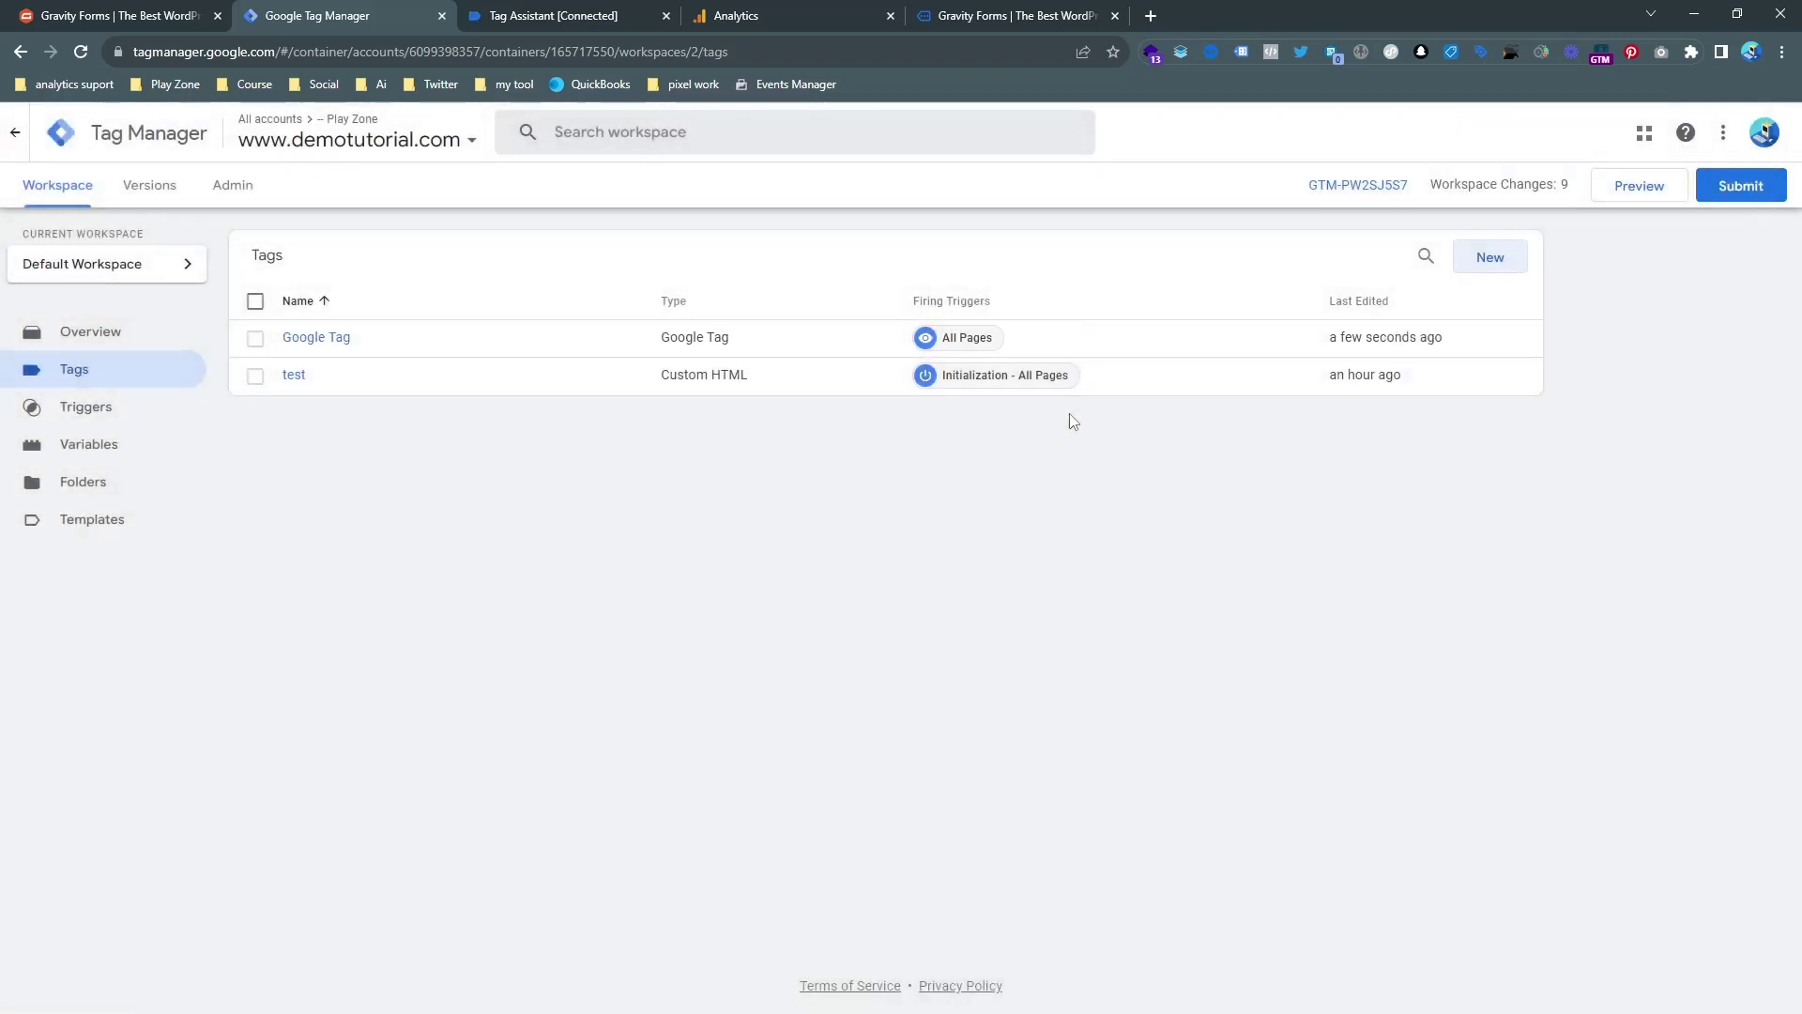
- Start another new tag of type Google Analytics GA4 Event
left_click(1509, 255)
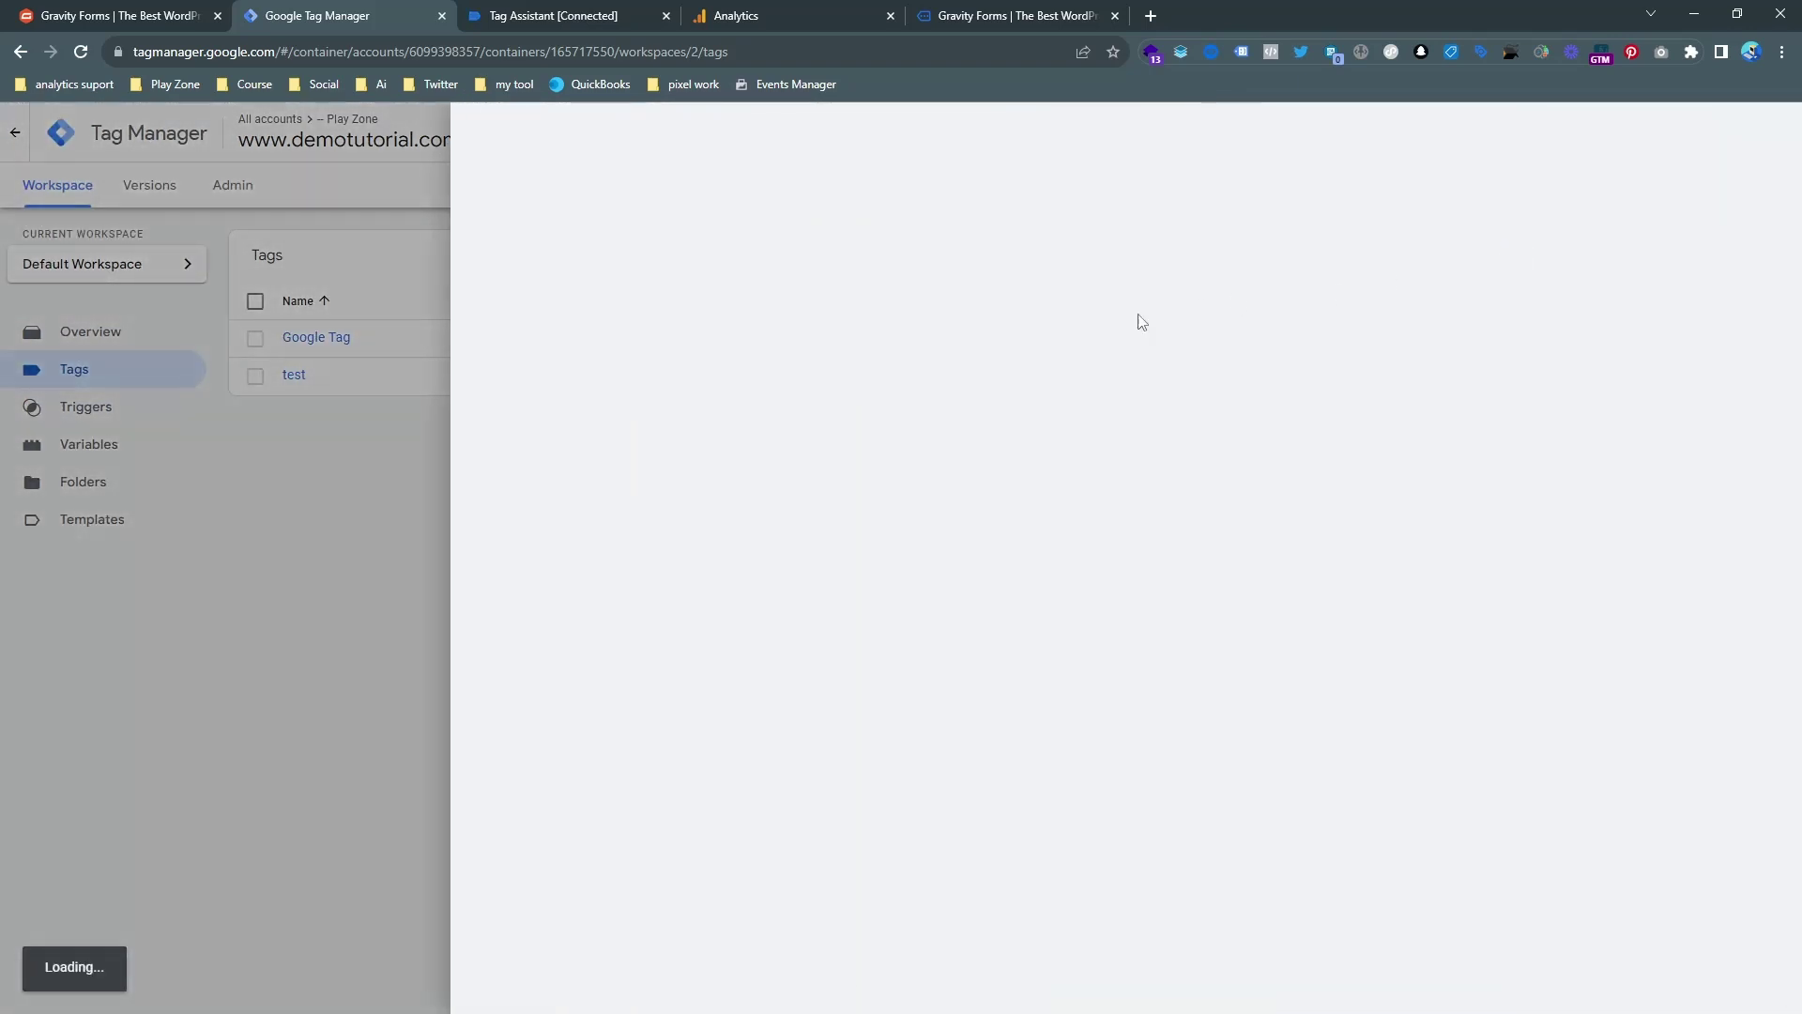
left_click(1025, 300)
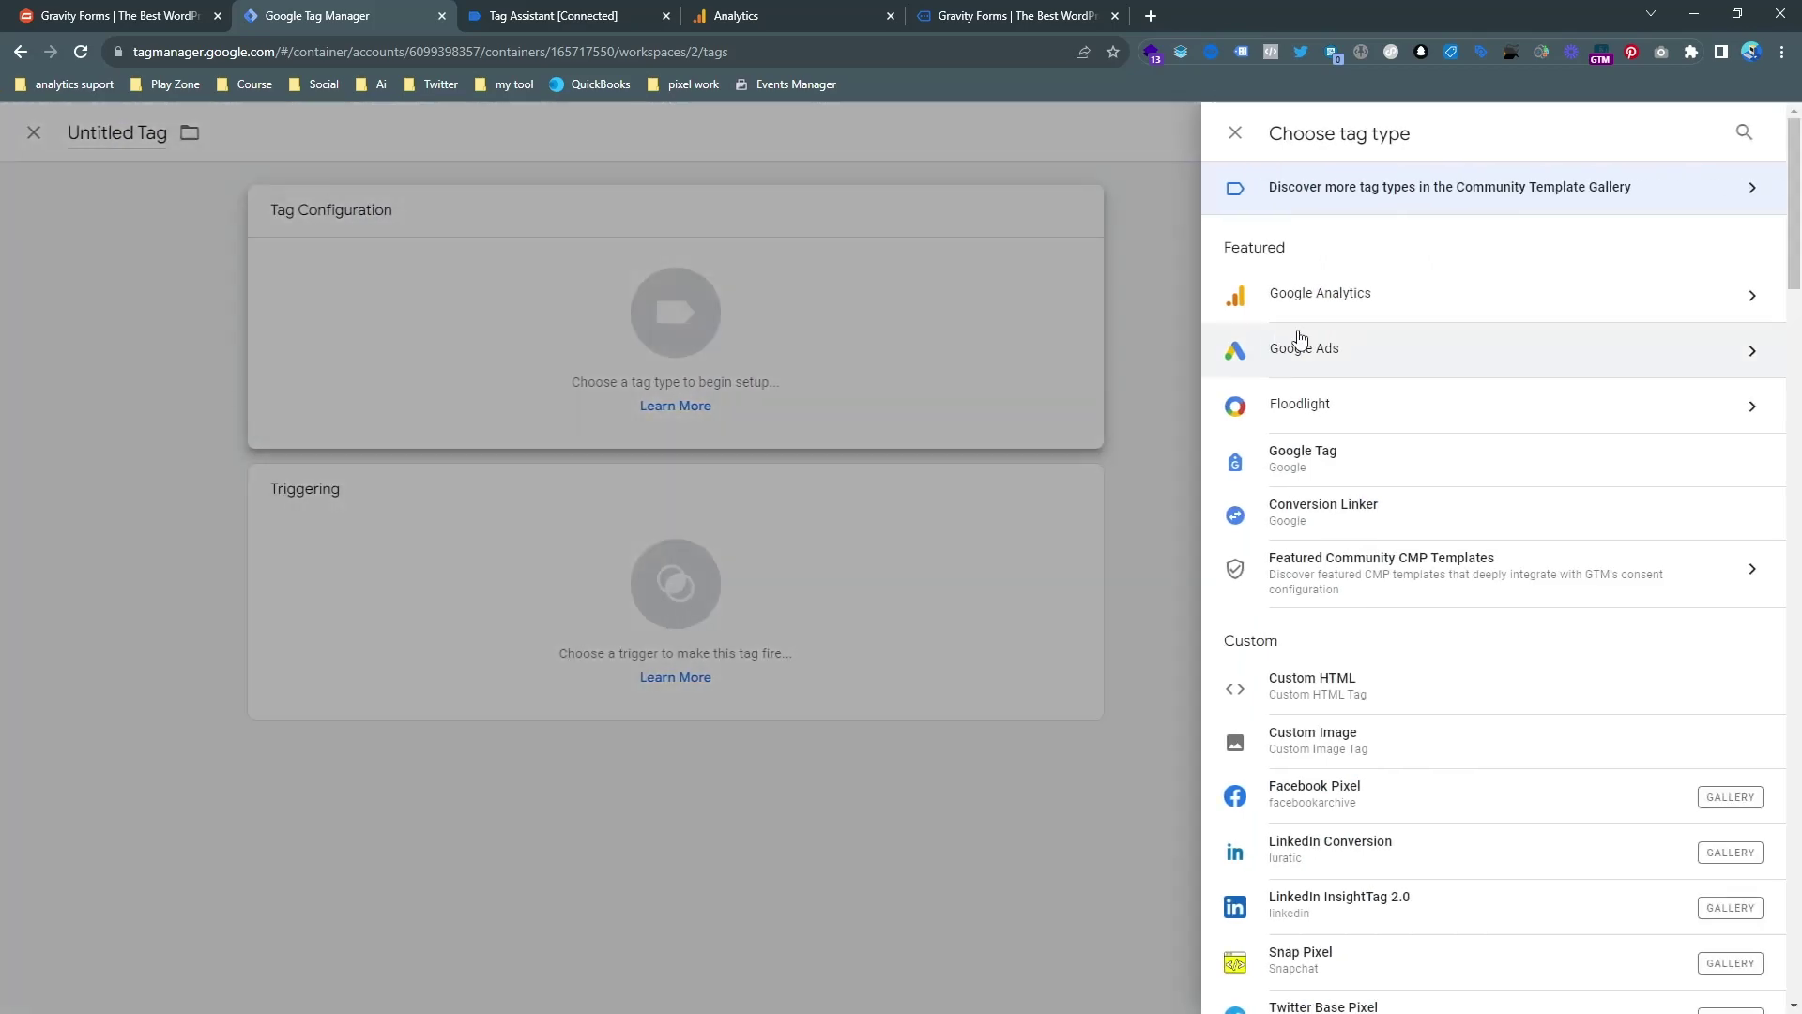
left_click(1335, 306)
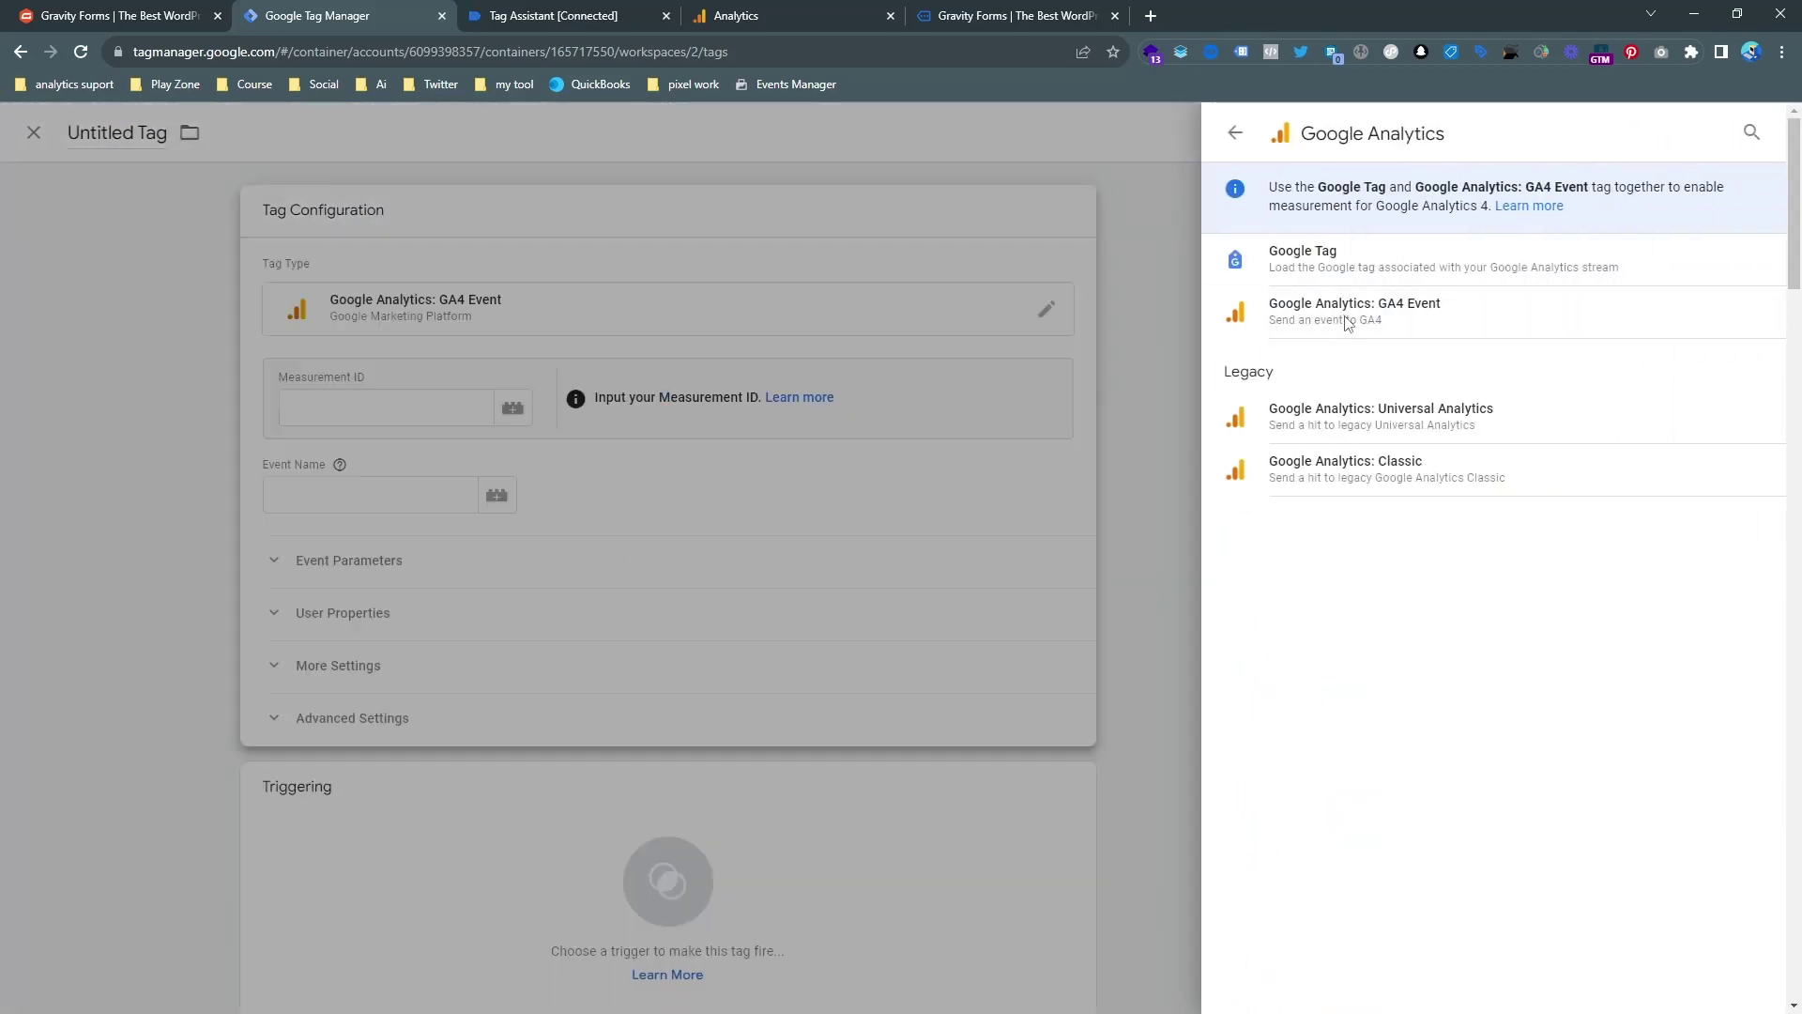
left_click(1347, 315)
- Set the GA4 Event tag's Measurement ID to G-2ZTP4WXDLY
left_click(857, 424)
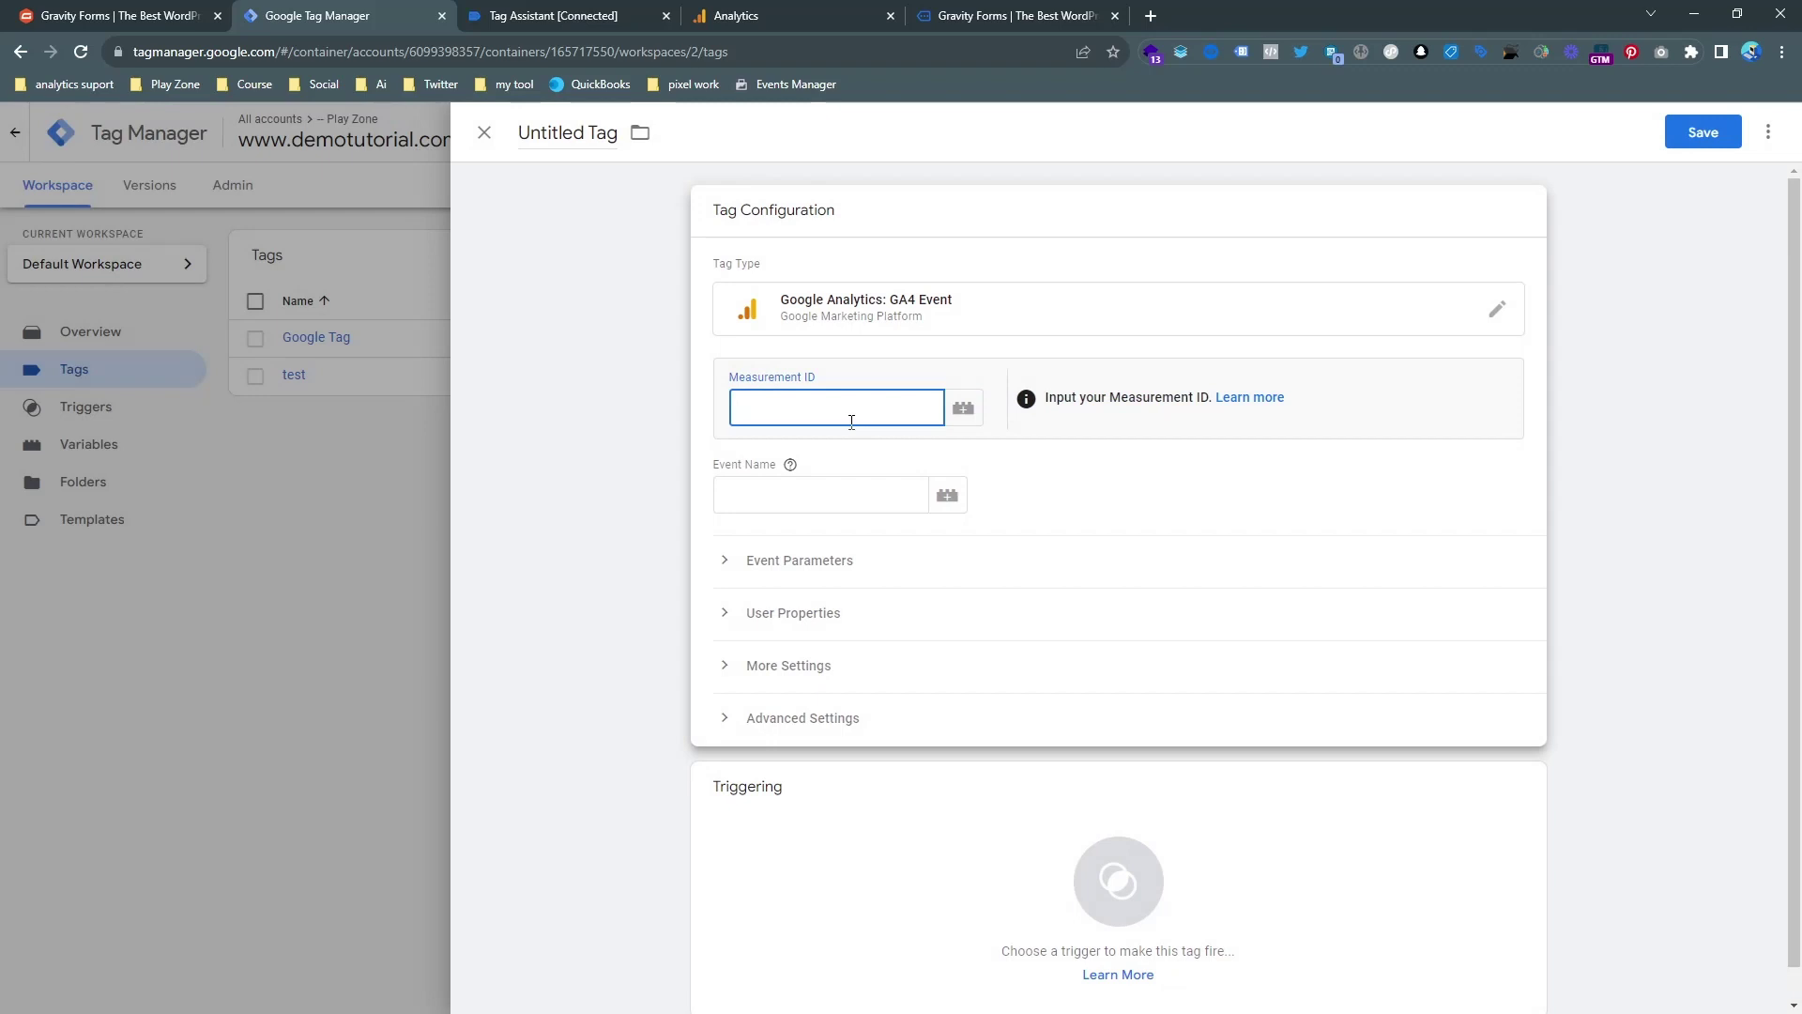
type("lead")
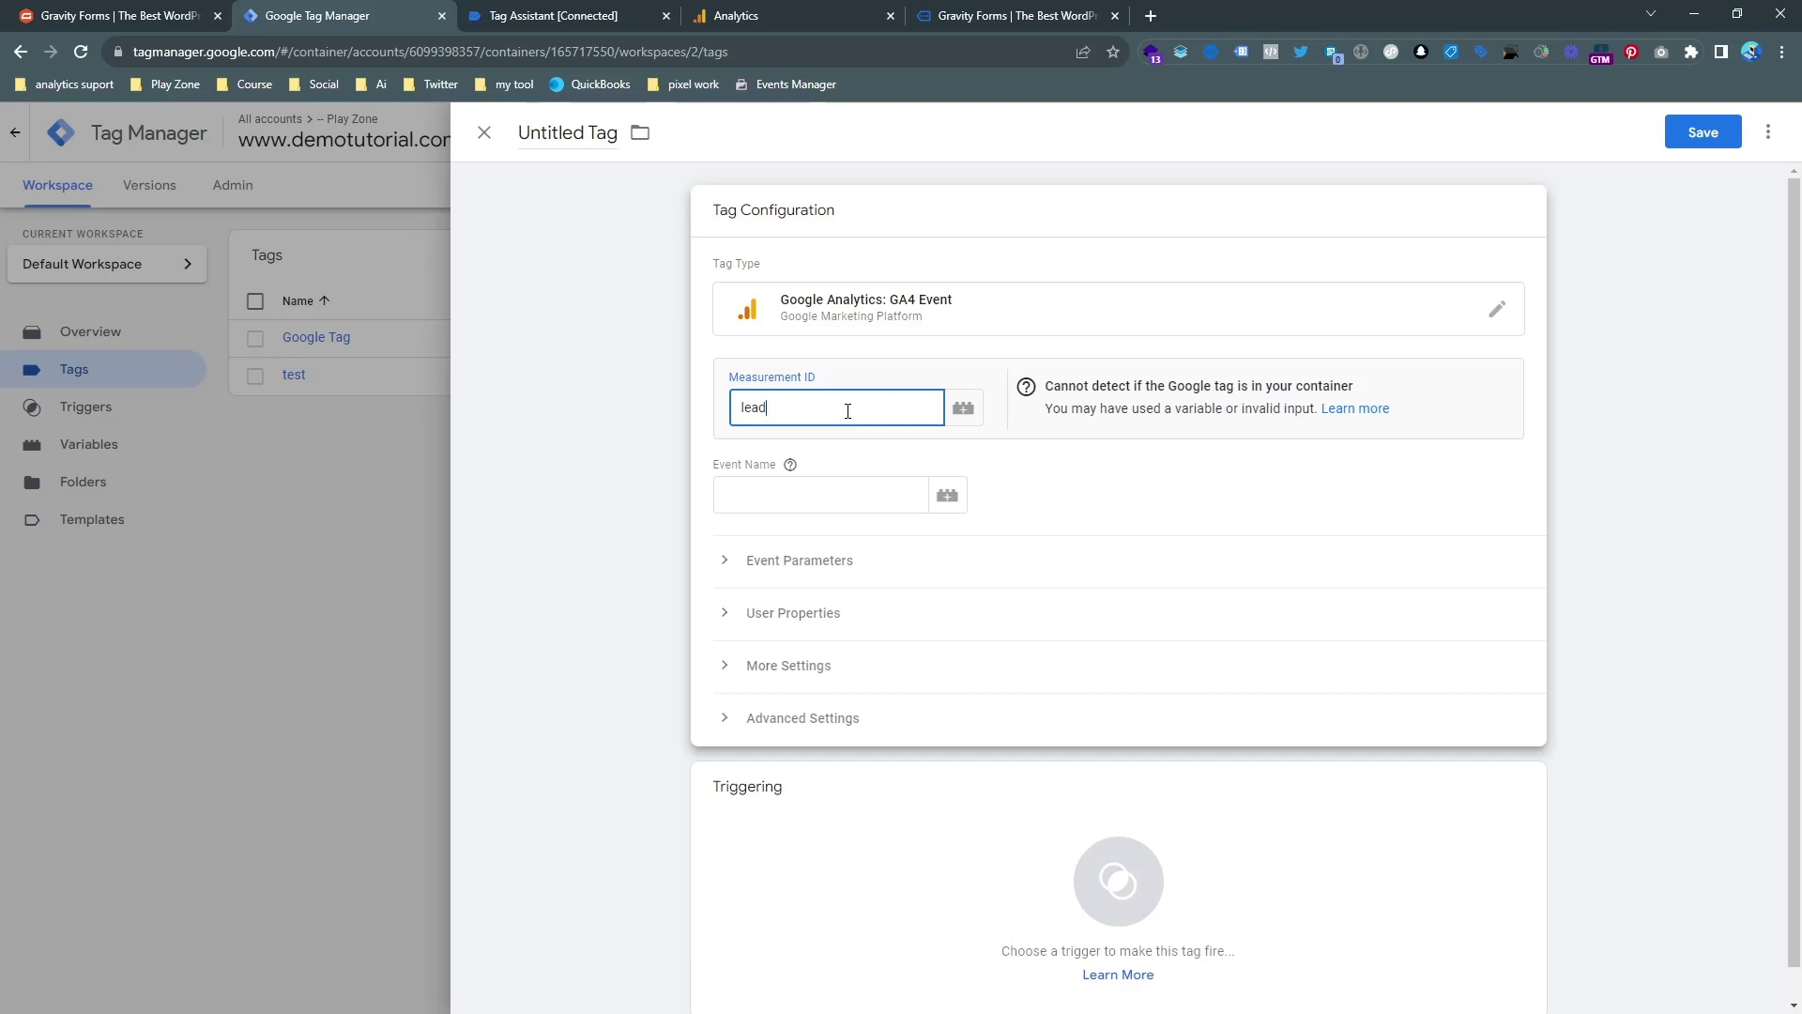
key("BackSpace")
left_click(963, 407)
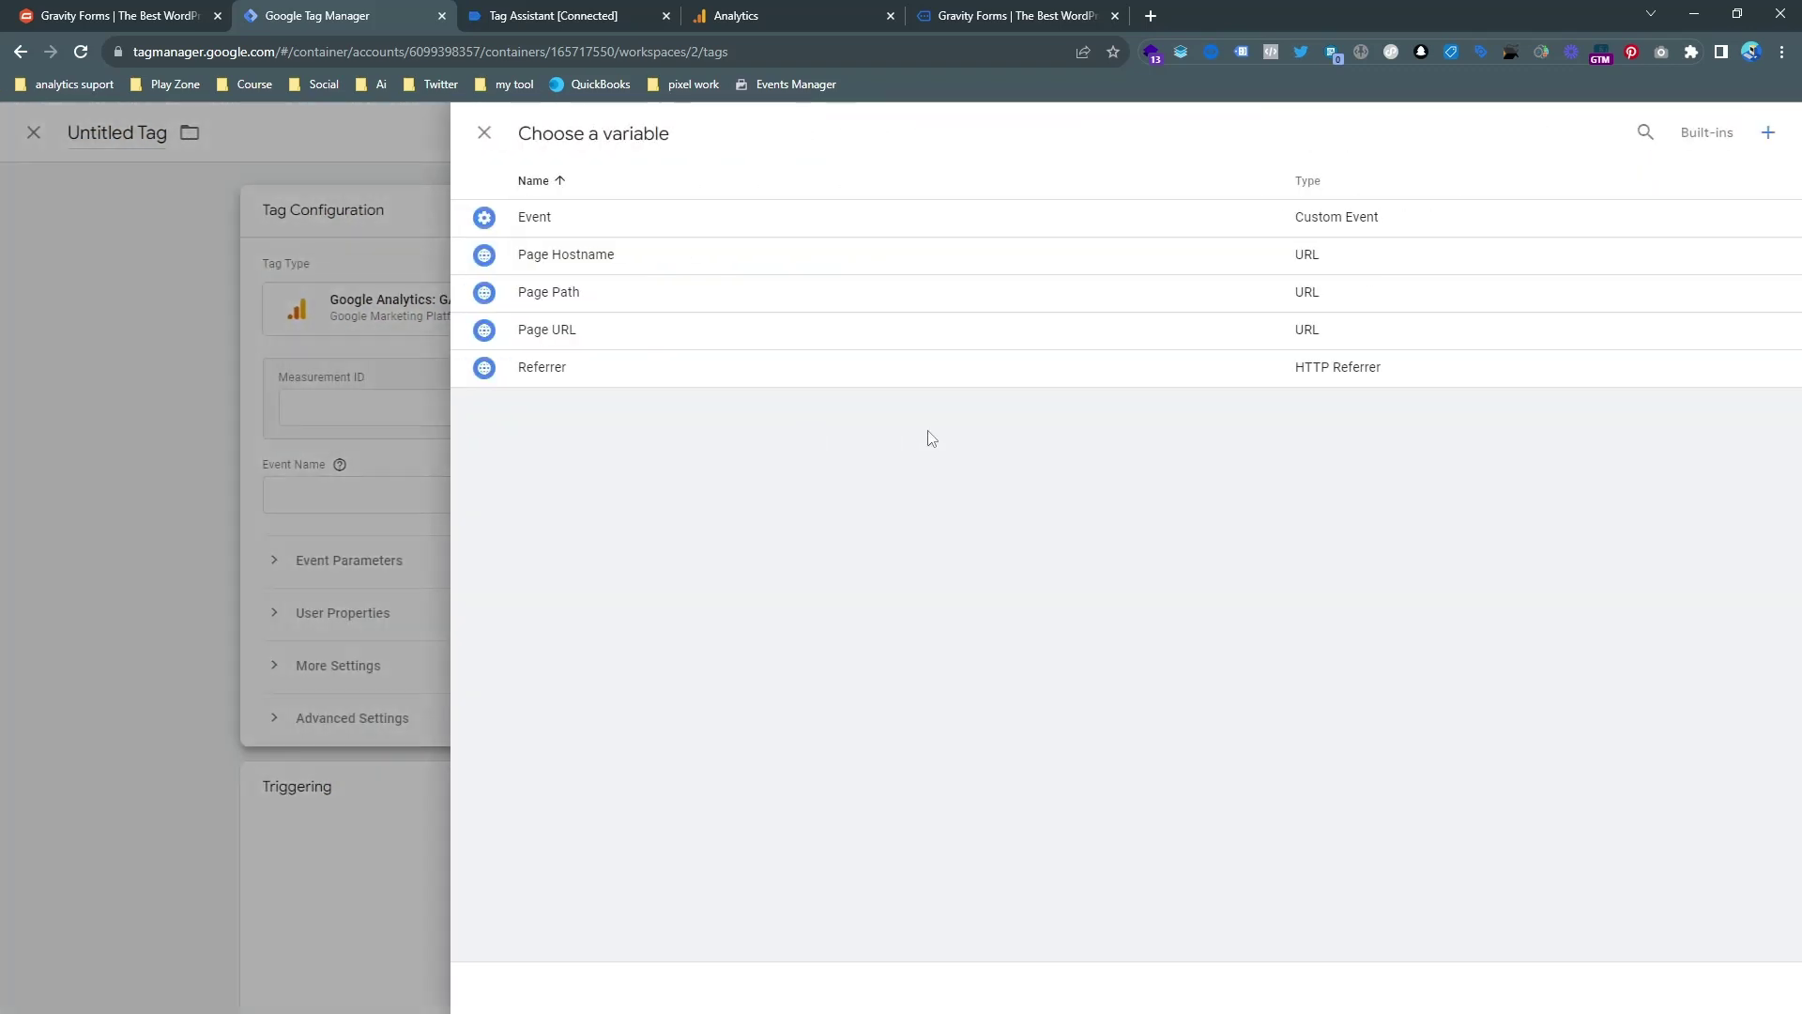
left_click(341, 394)
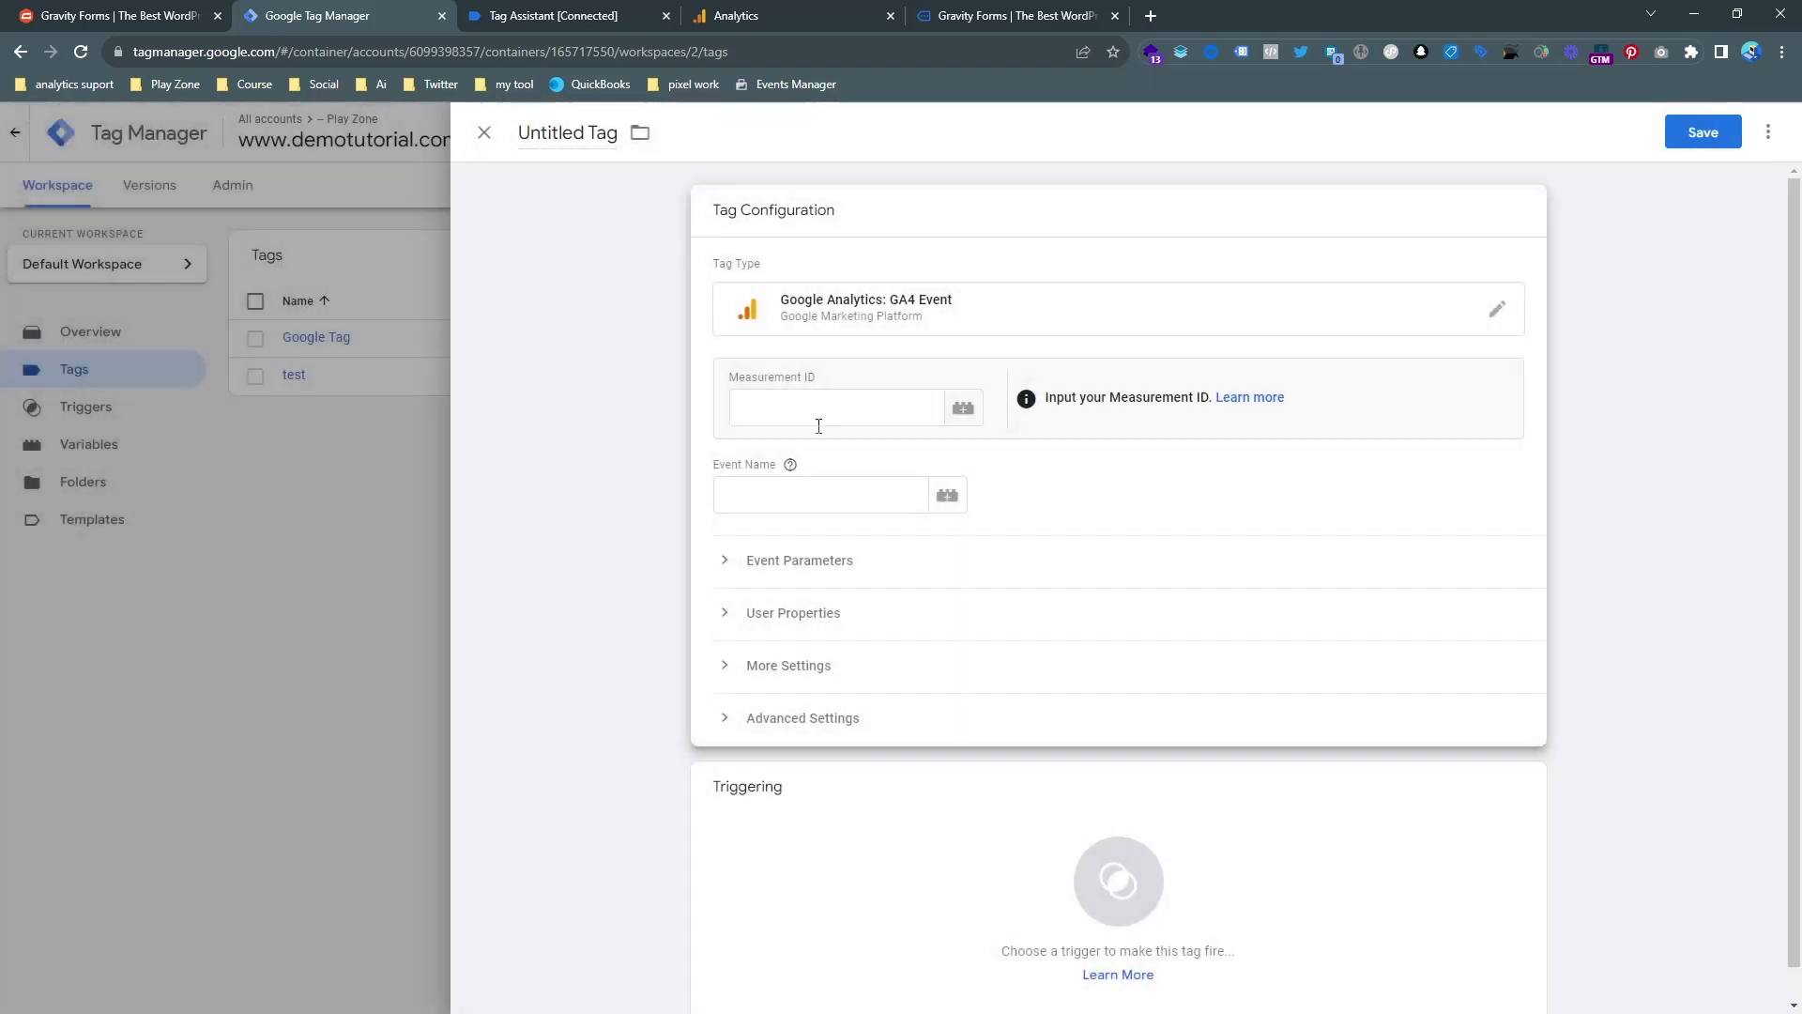
left_click(819, 423)
type("G-2ZTP4WXDLY")
left_click(869, 444)
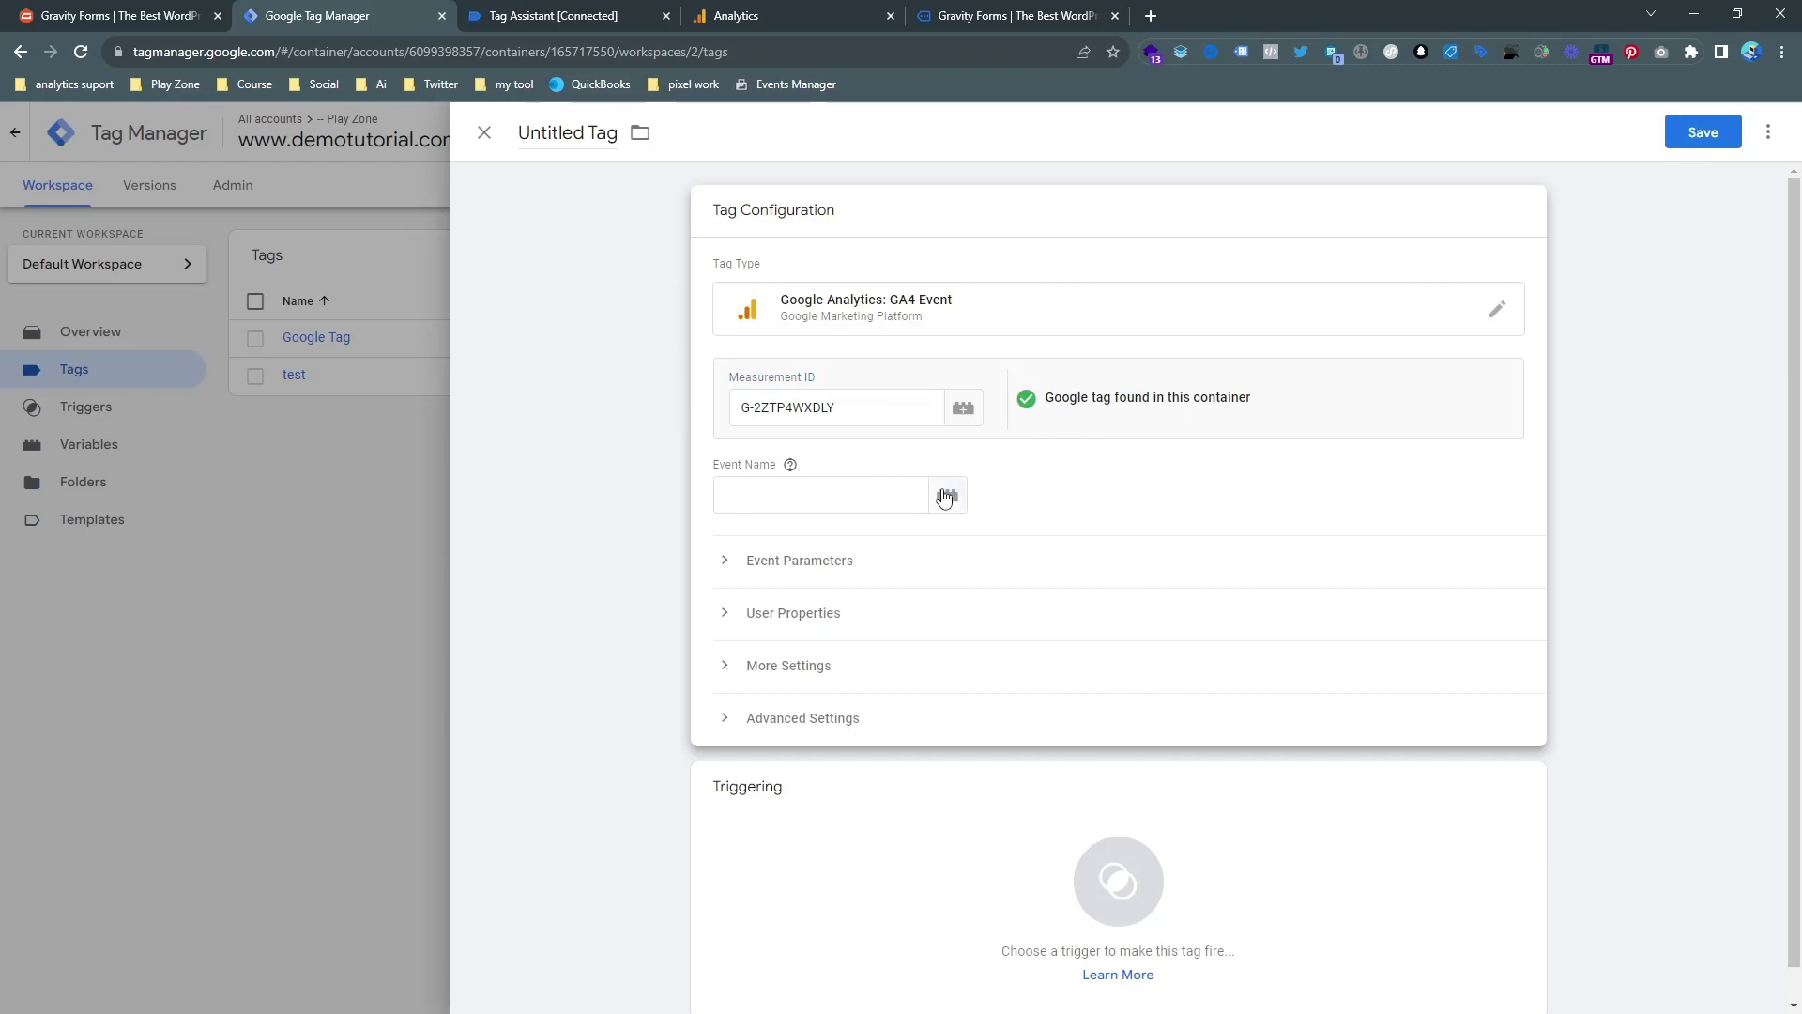
- Set event name lead, fire on the gform_submission trigger, and save the tag
left_click(885, 490)
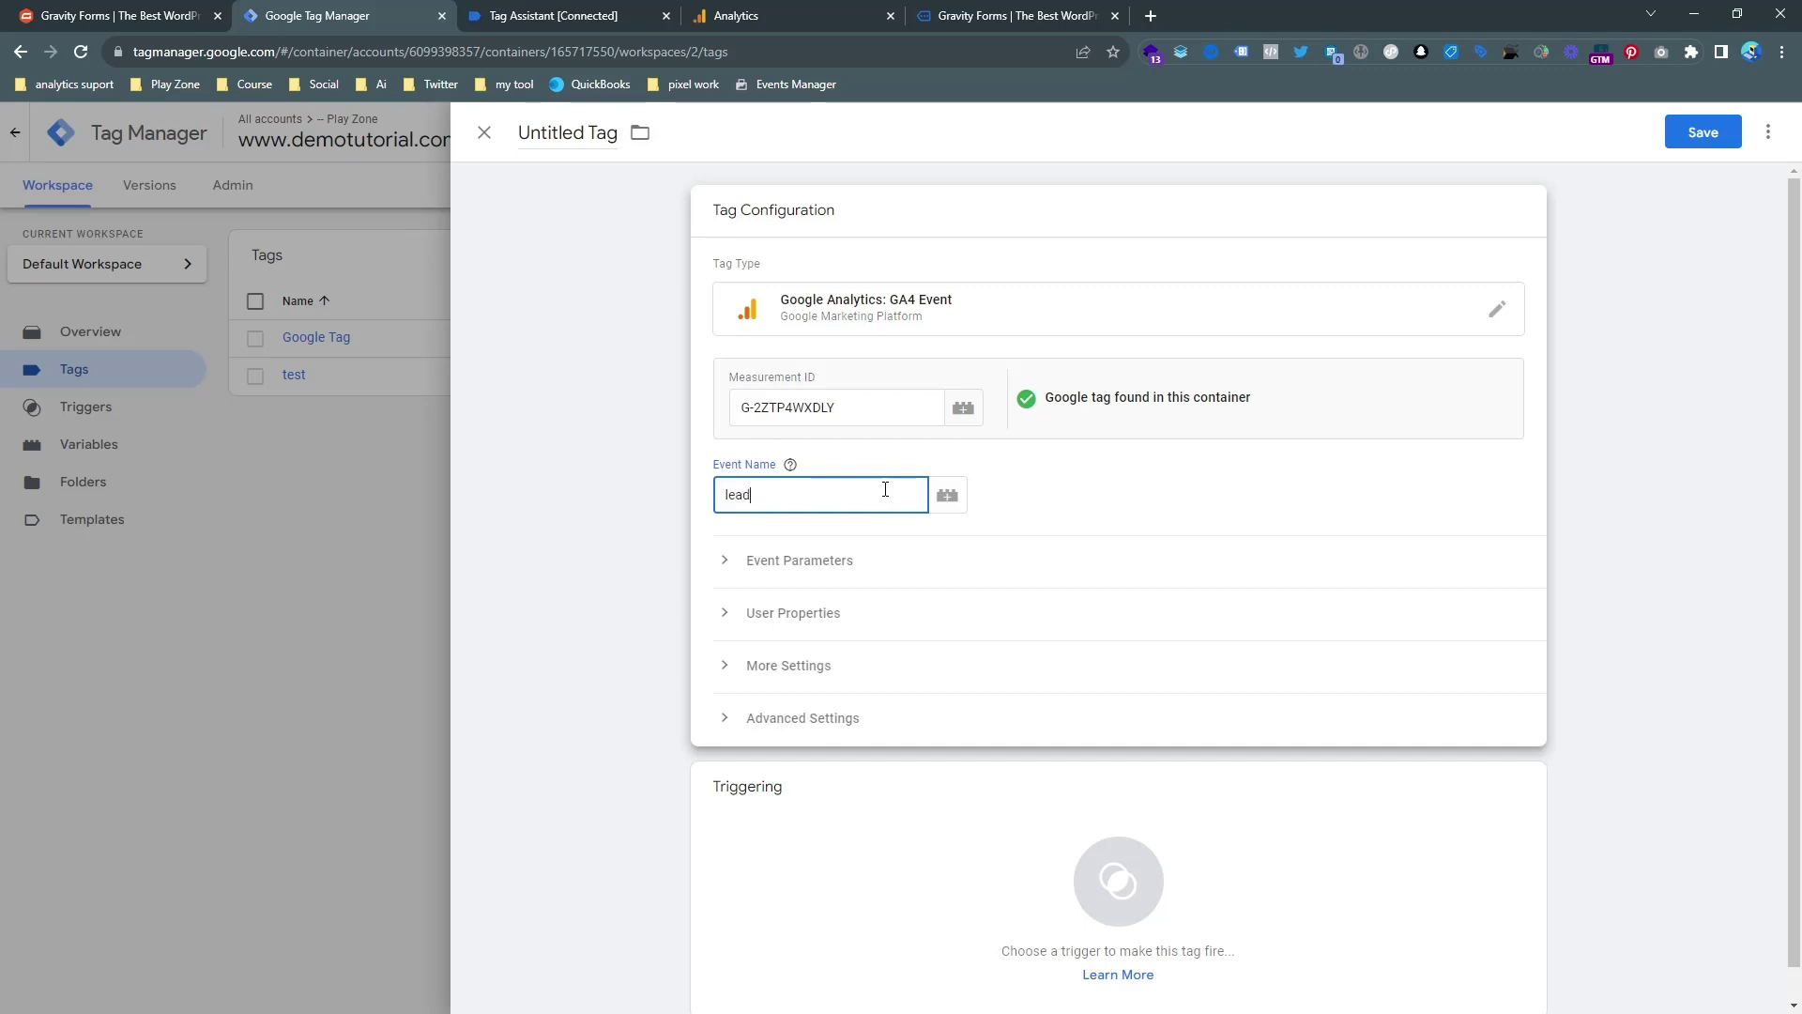
scroll(917, 712, "down", 1)
left_click(948, 788)
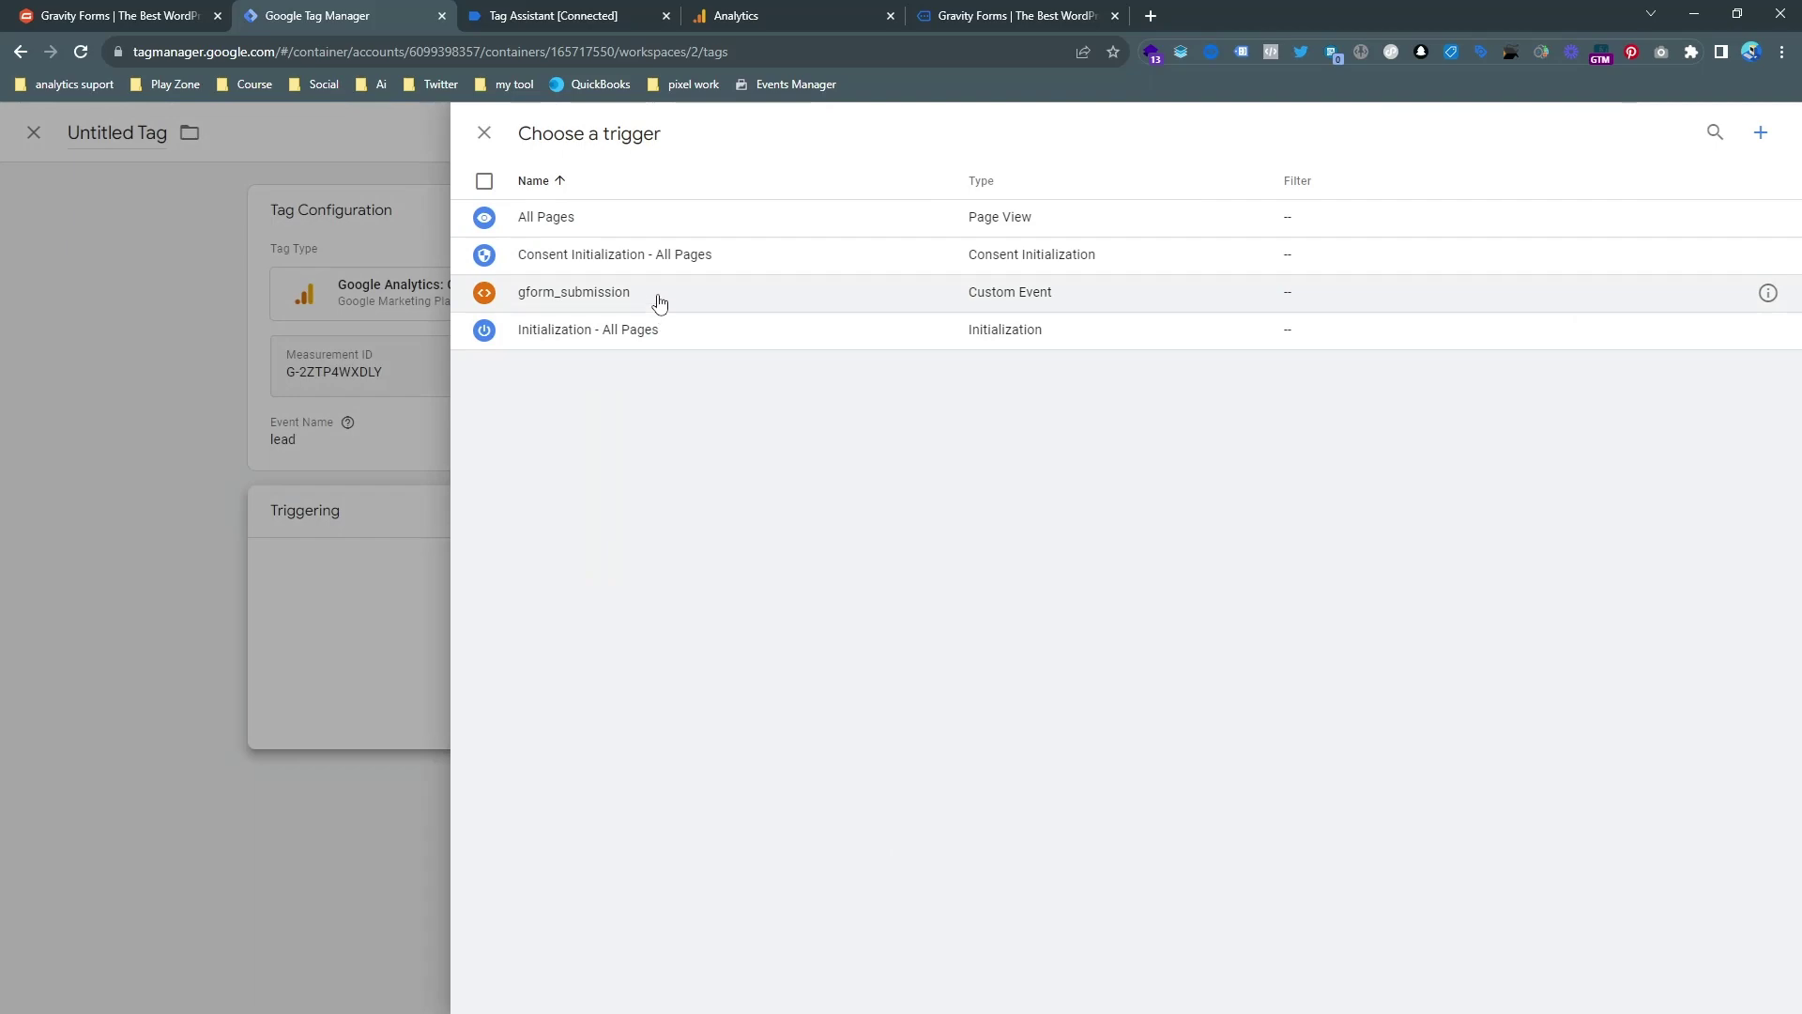
left_click(660, 303)
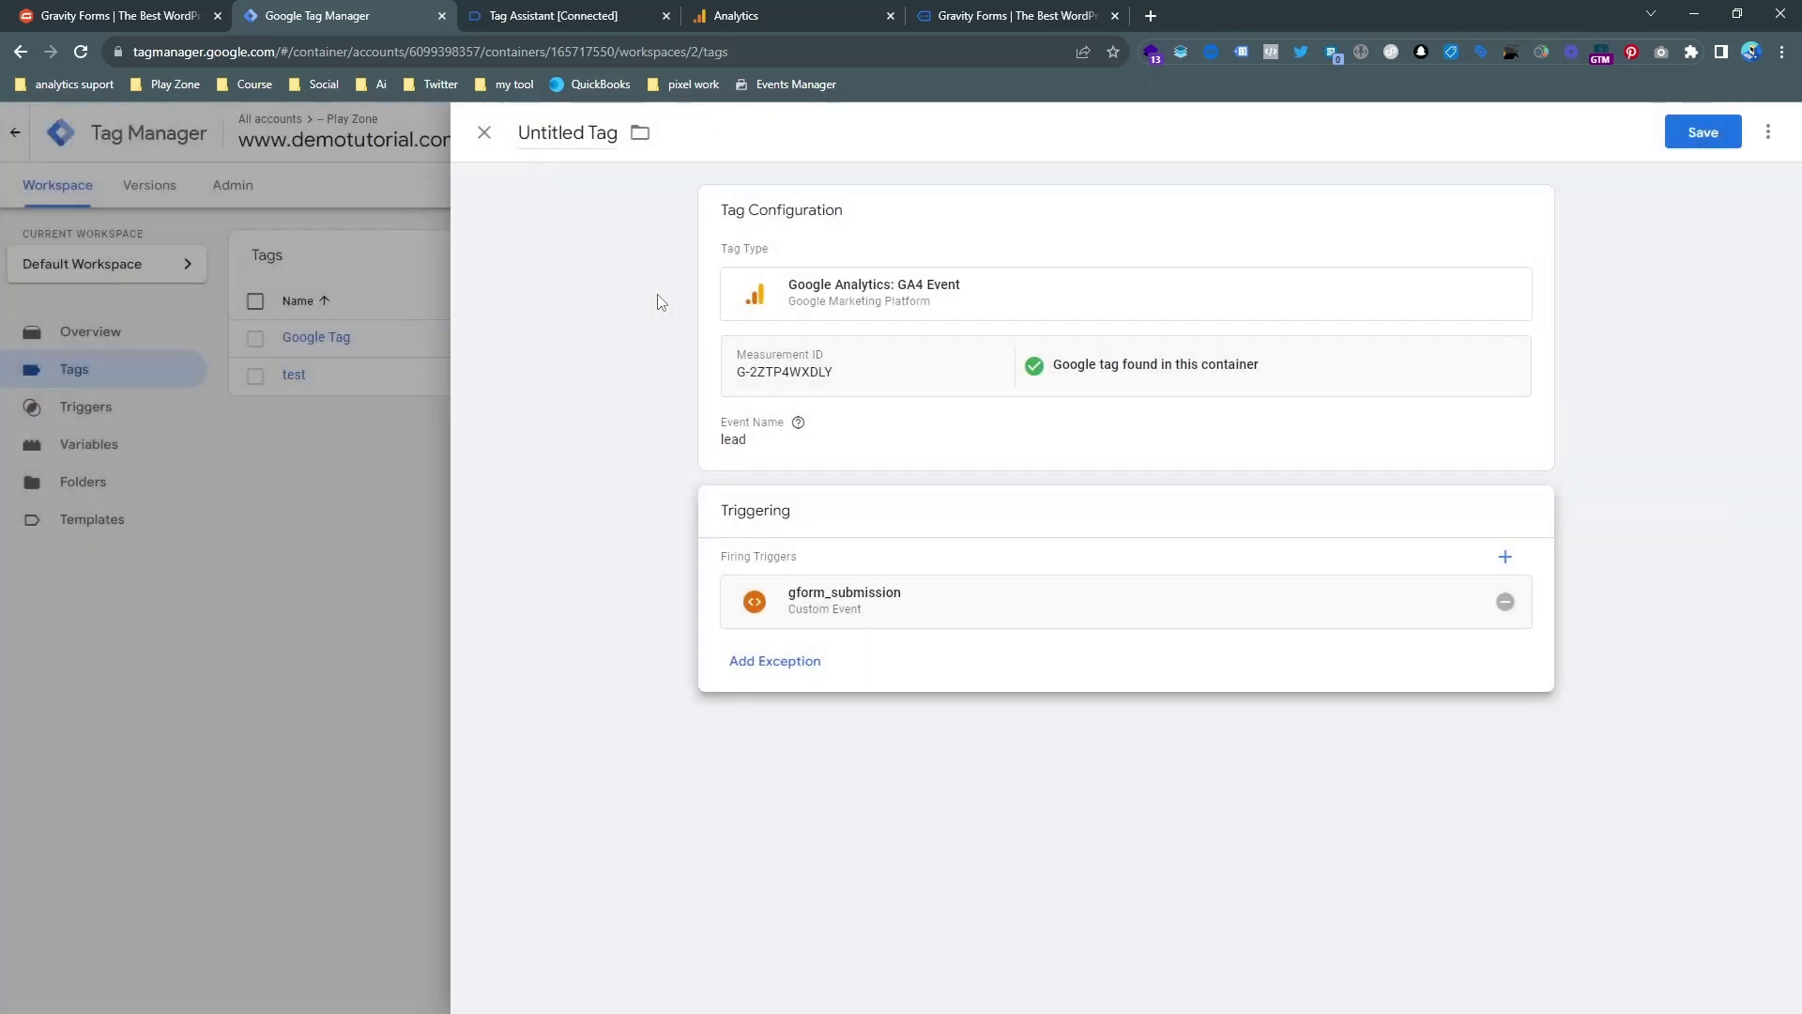
left_click(1704, 132)
- Save the 'Google Analytics GA4 Event' tag and start a Tag Assistant preview connected to gravityforms.com
left_click(1044, 415)
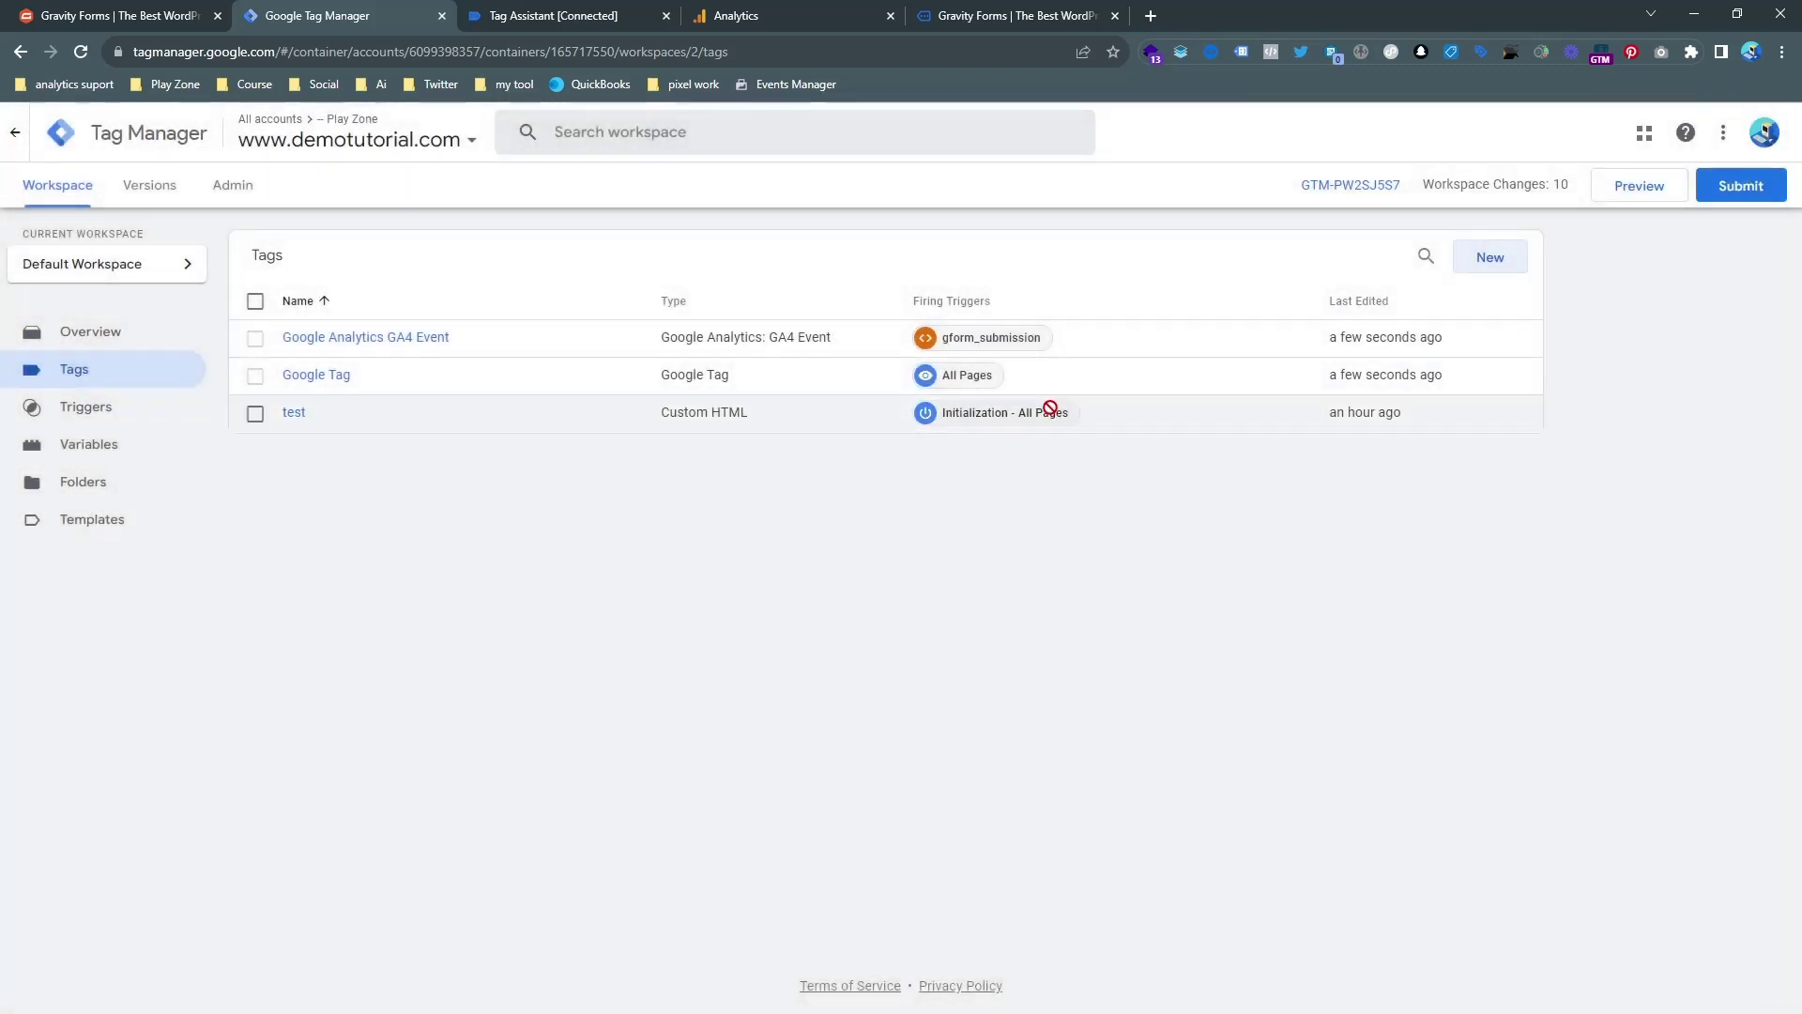
left_click(1614, 195)
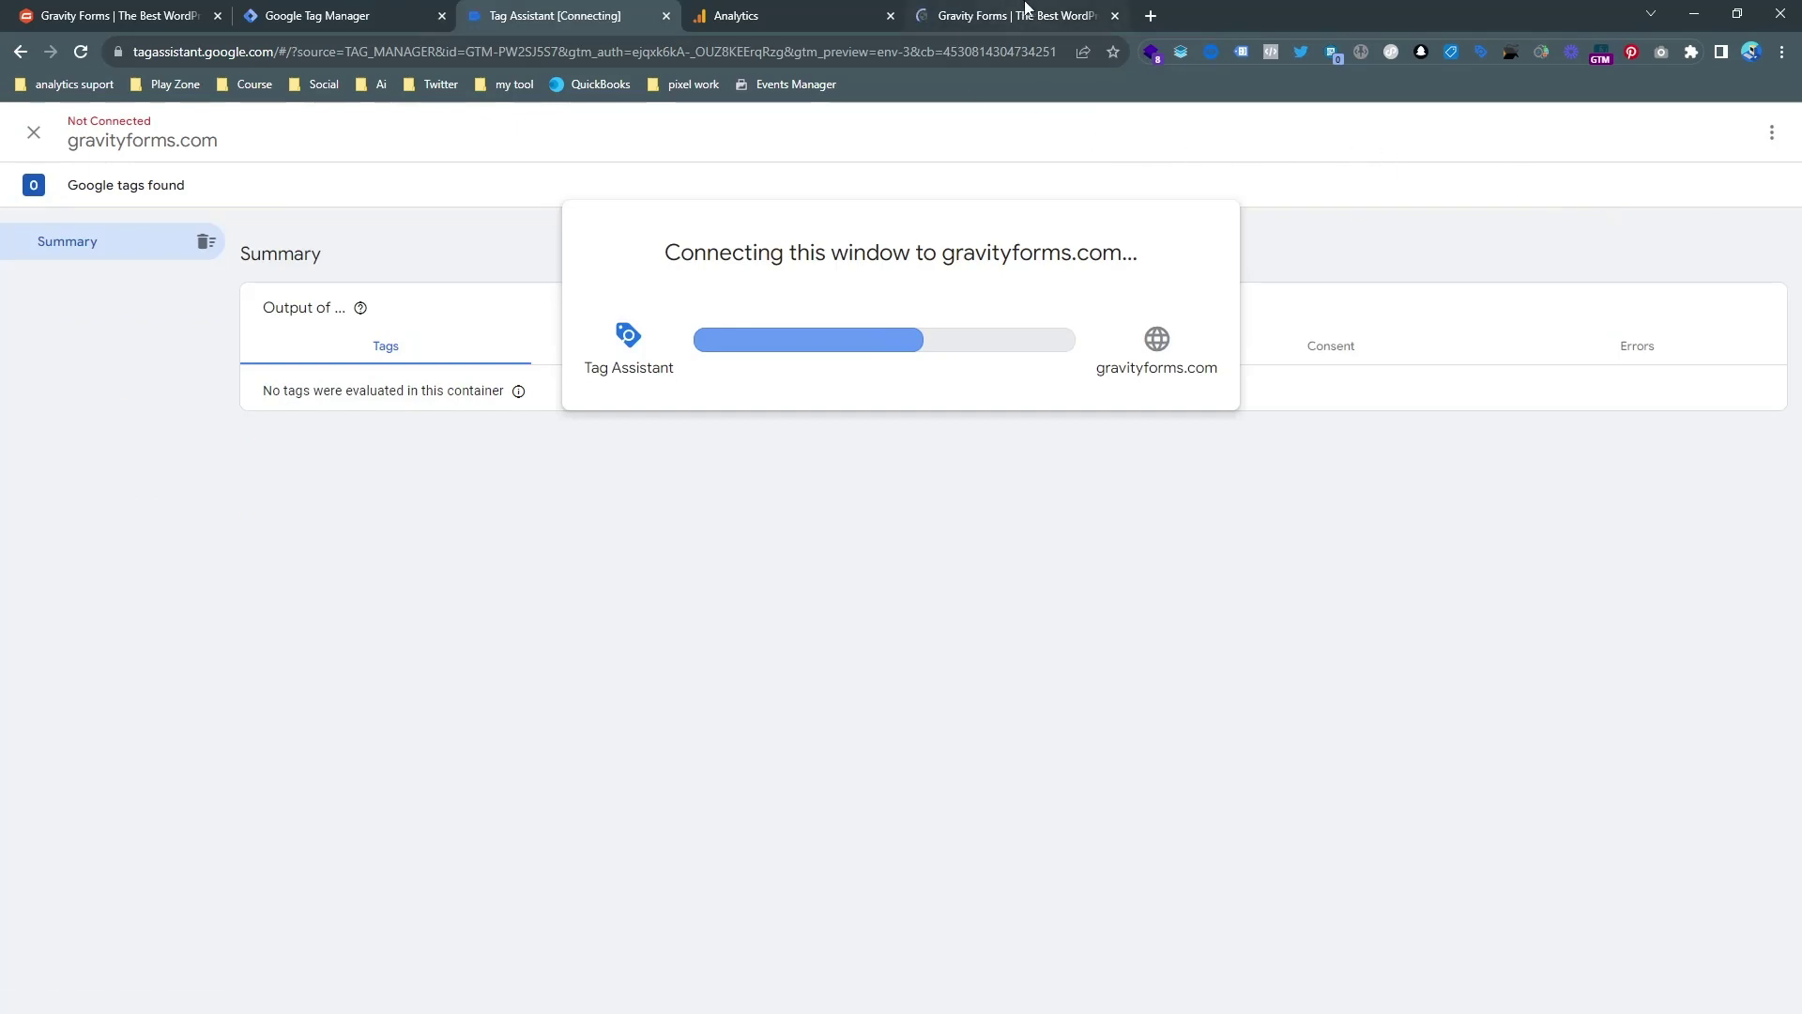
left_click(958, 10)
- Subscribe to the gravityforms.com footer newsletter with a test email address
scroll(967, 367, "down", 20)
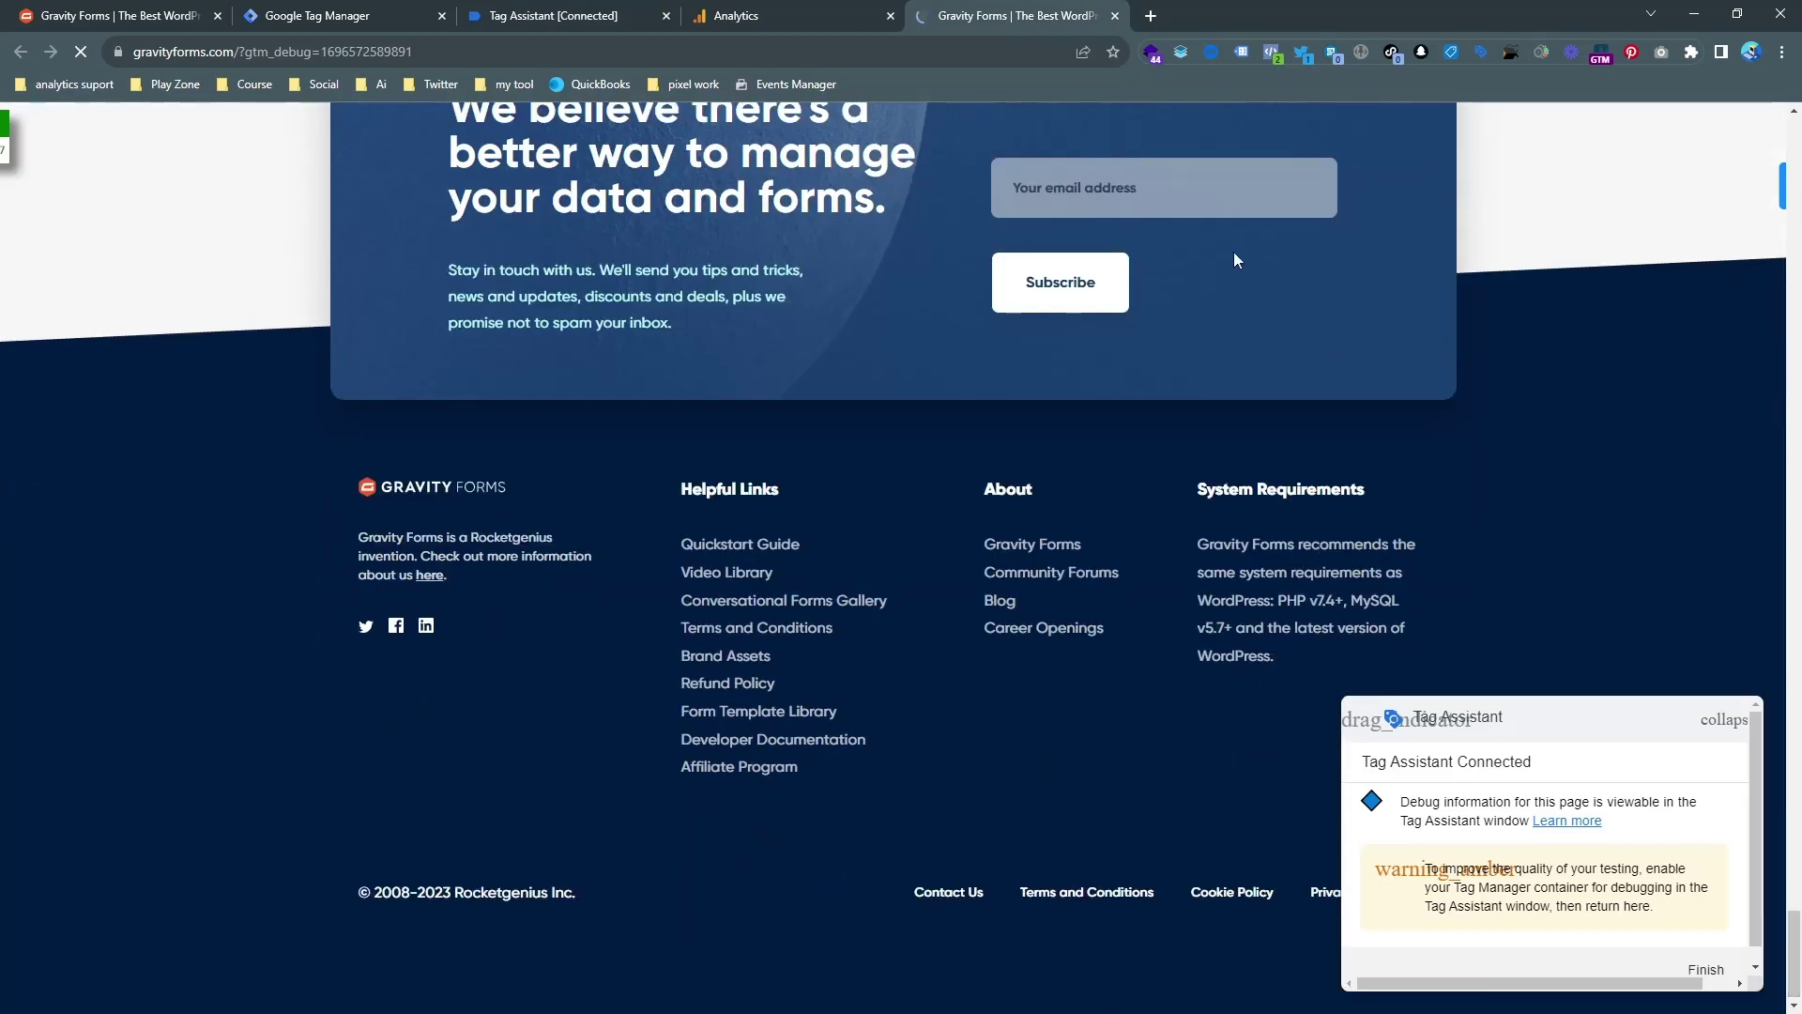
left_click(1152, 189)
type("test")
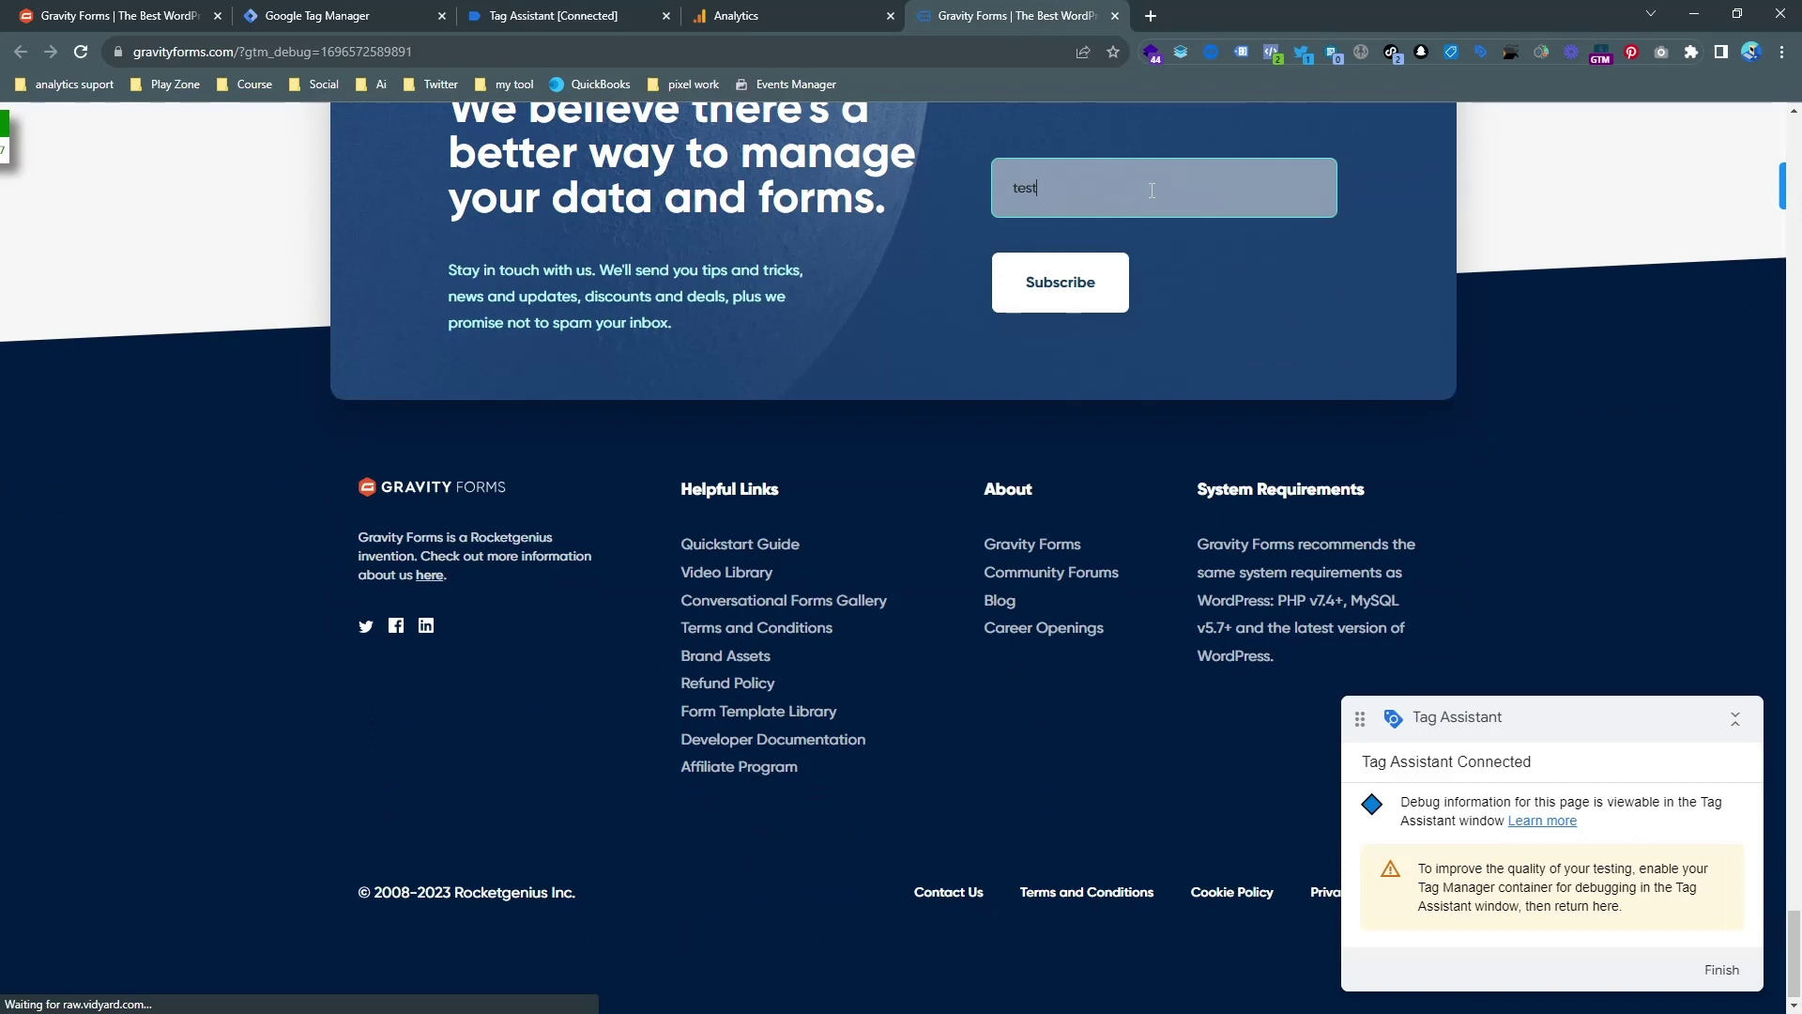
type("@gmail.com")
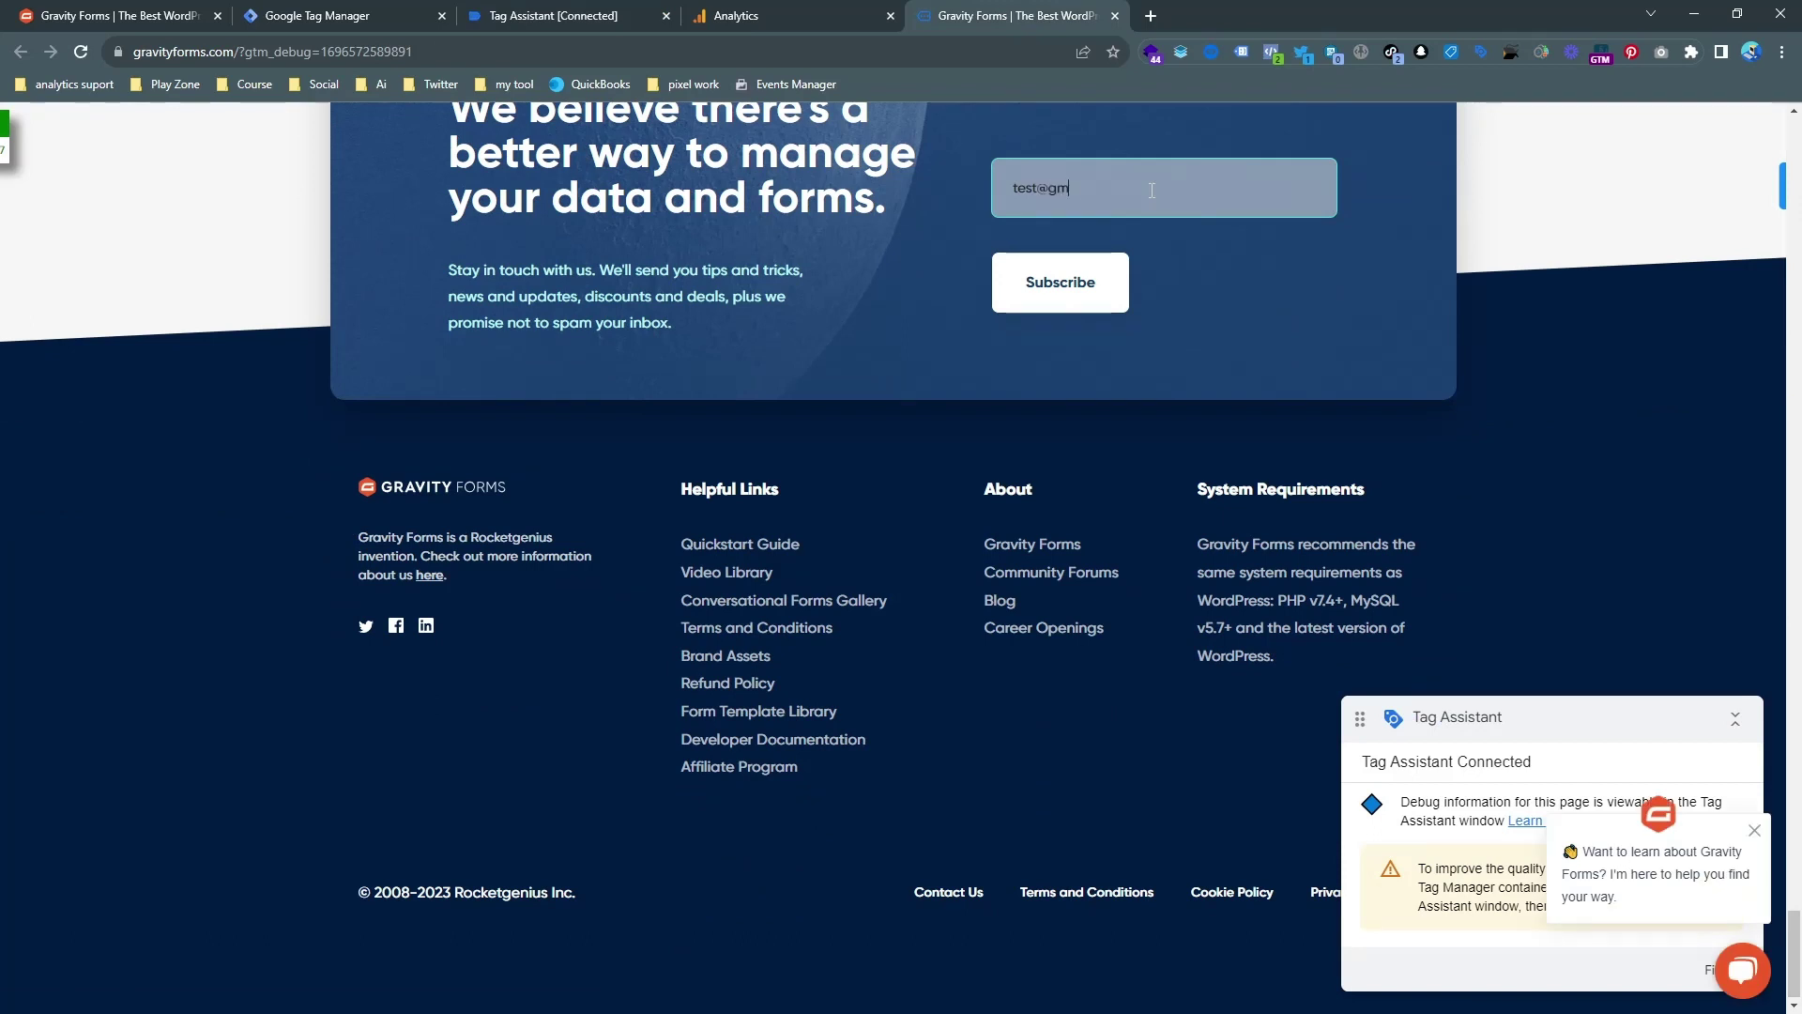
left_click(1070, 279)
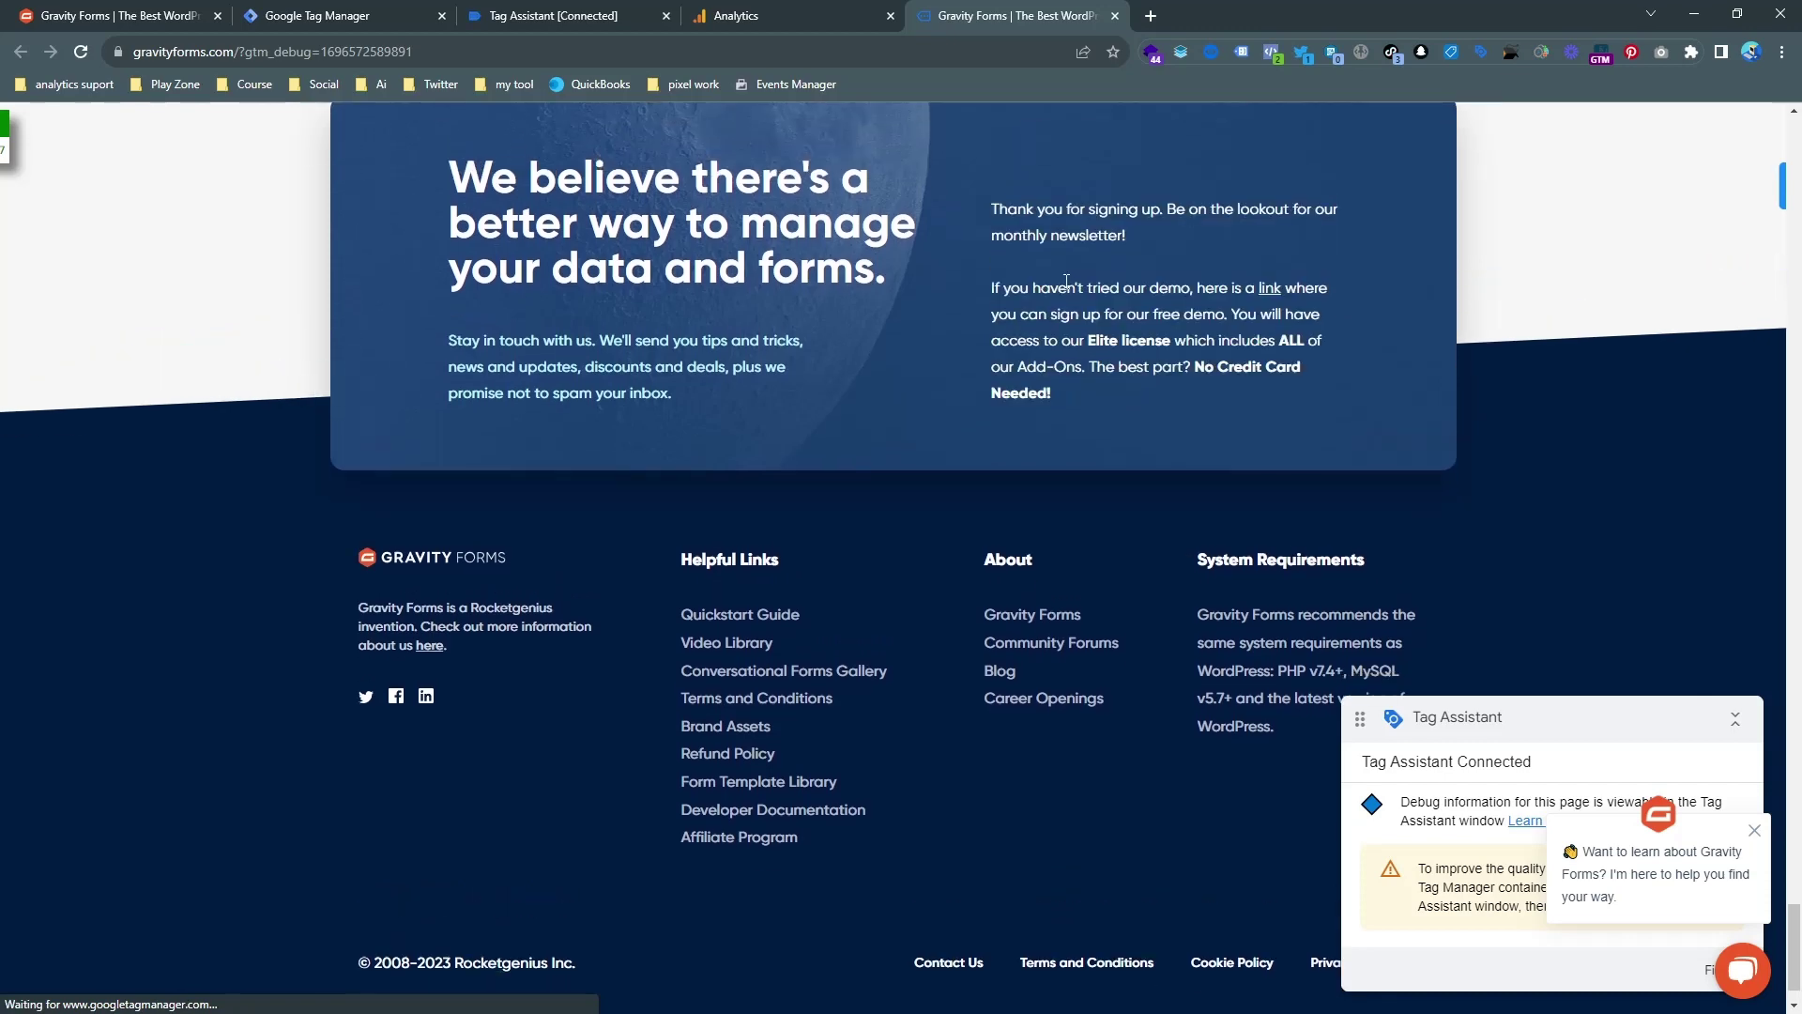
left_click(834, 9)
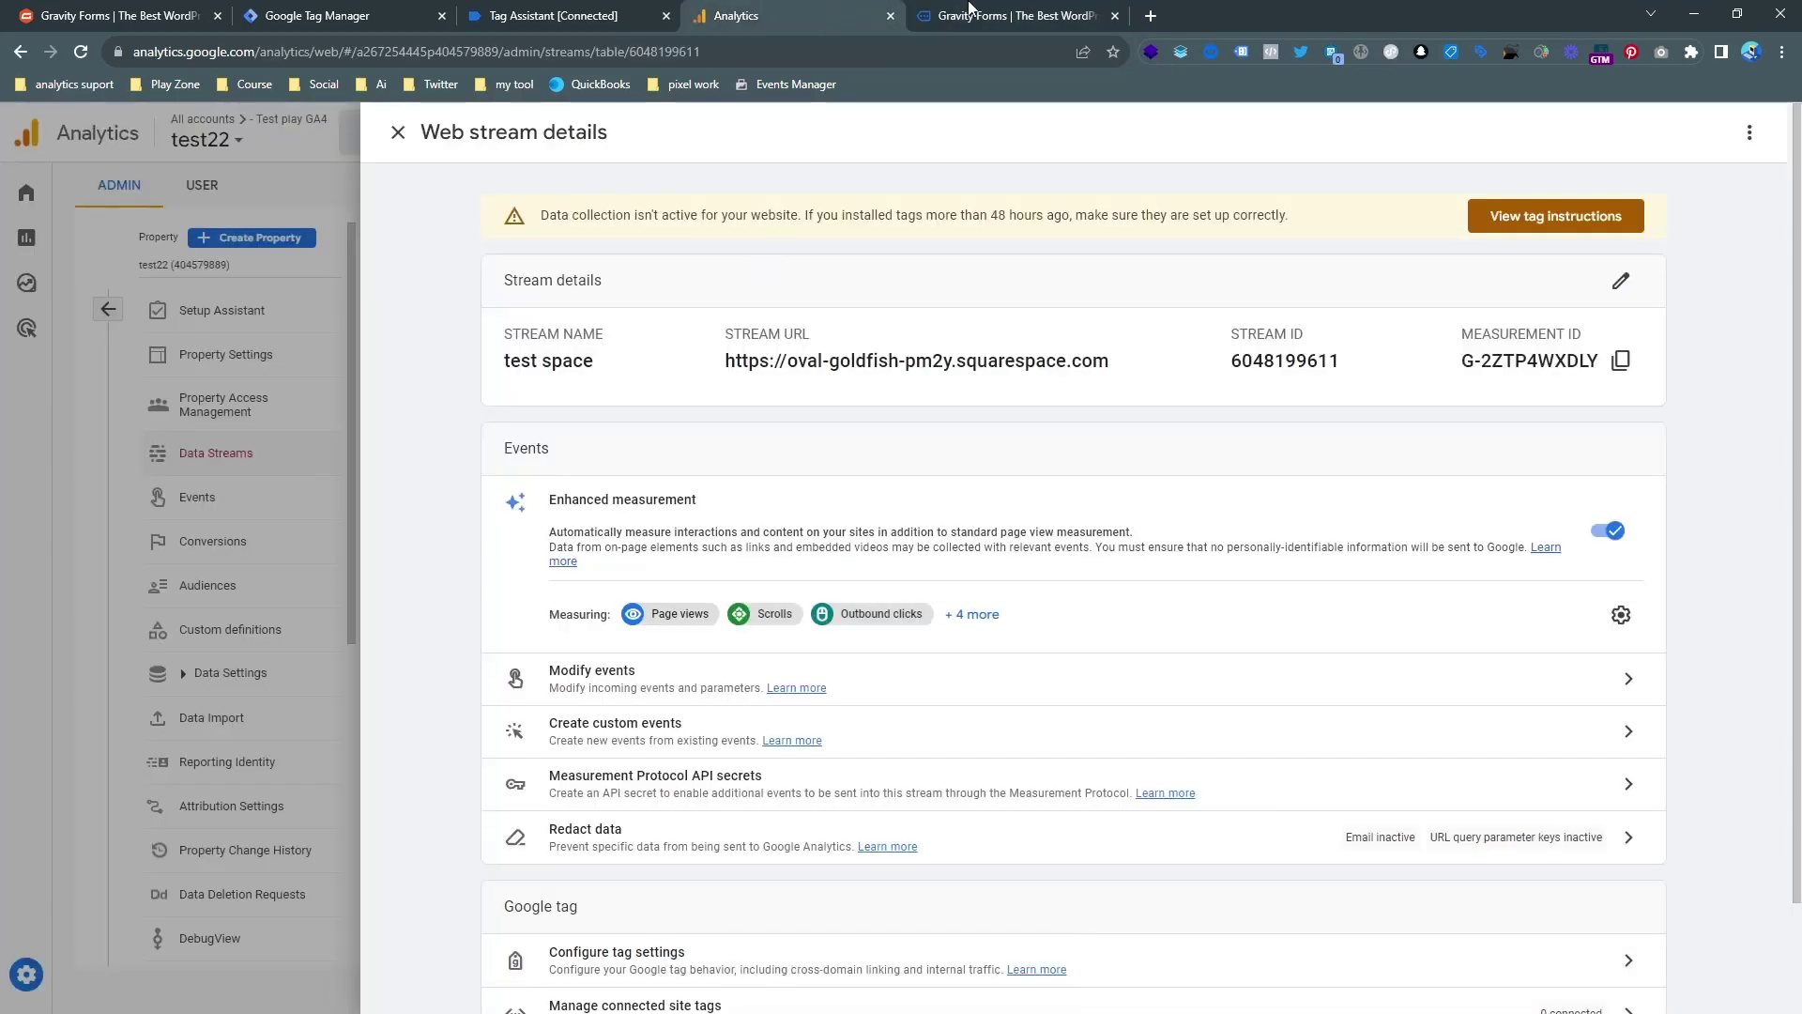
- Open Reports > Realtime and check that the lead event shows a count of 1
left_click(92, 278)
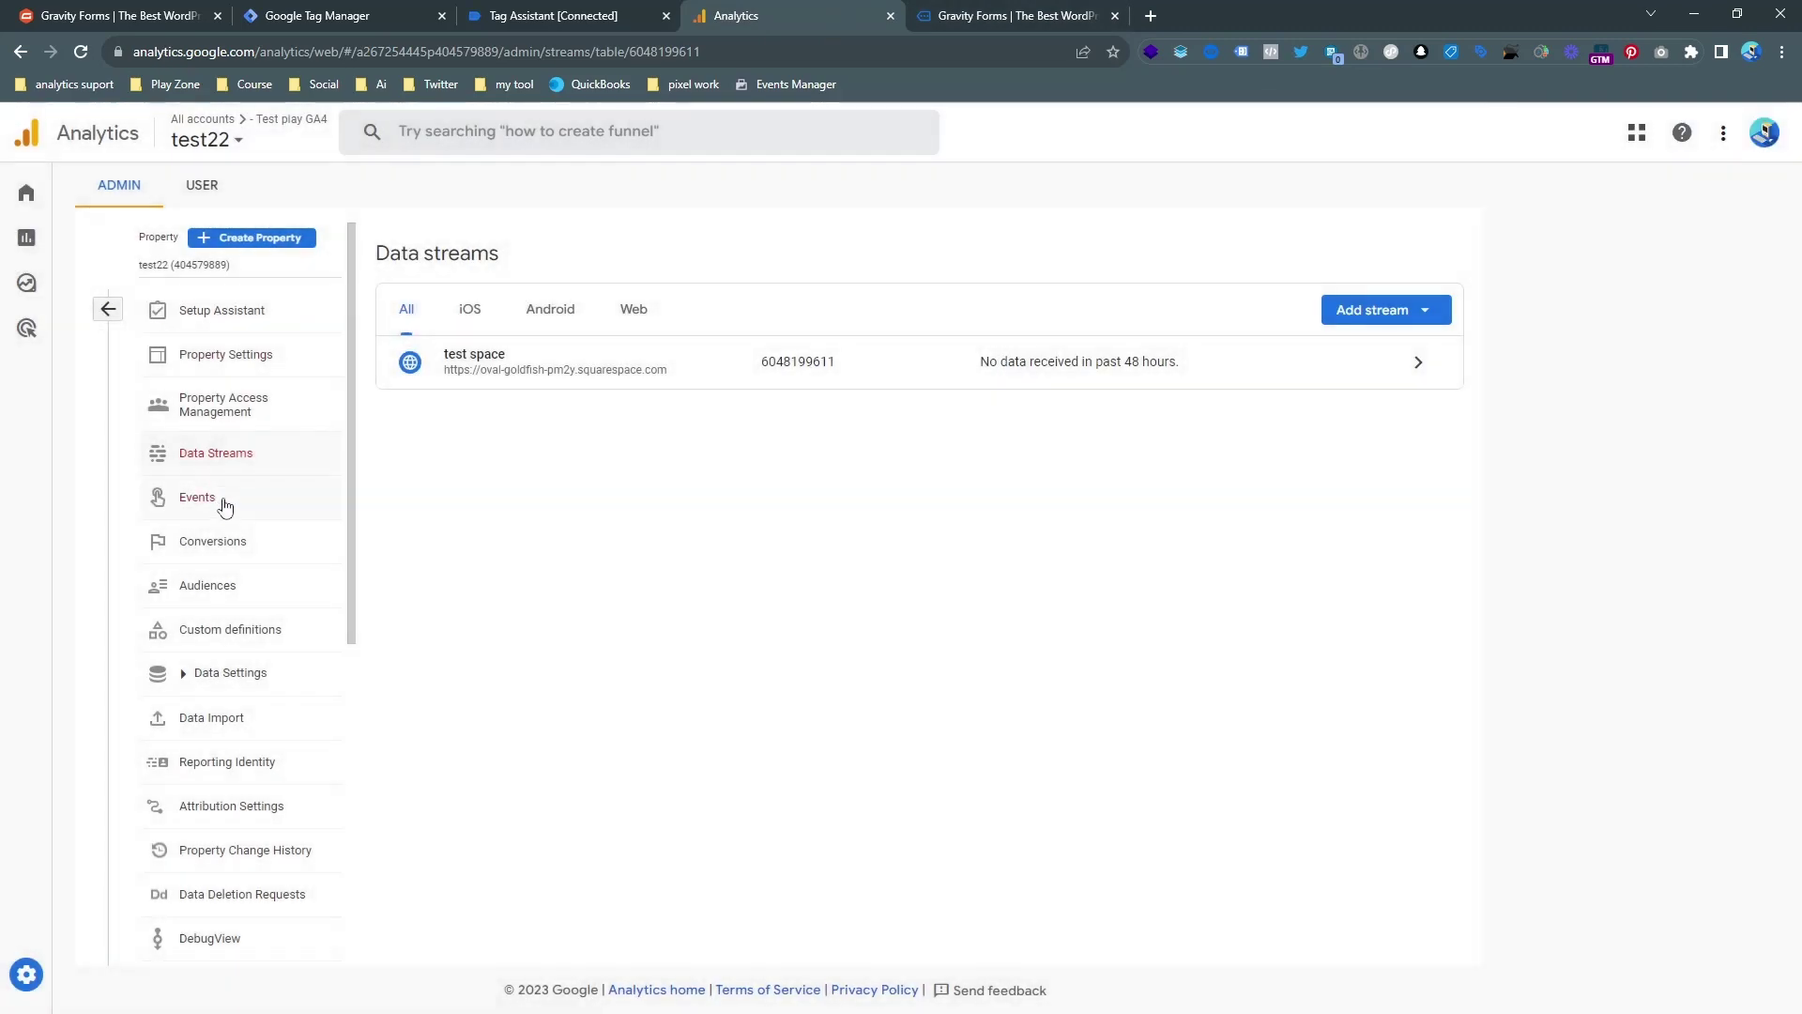
left_click(36, 242)
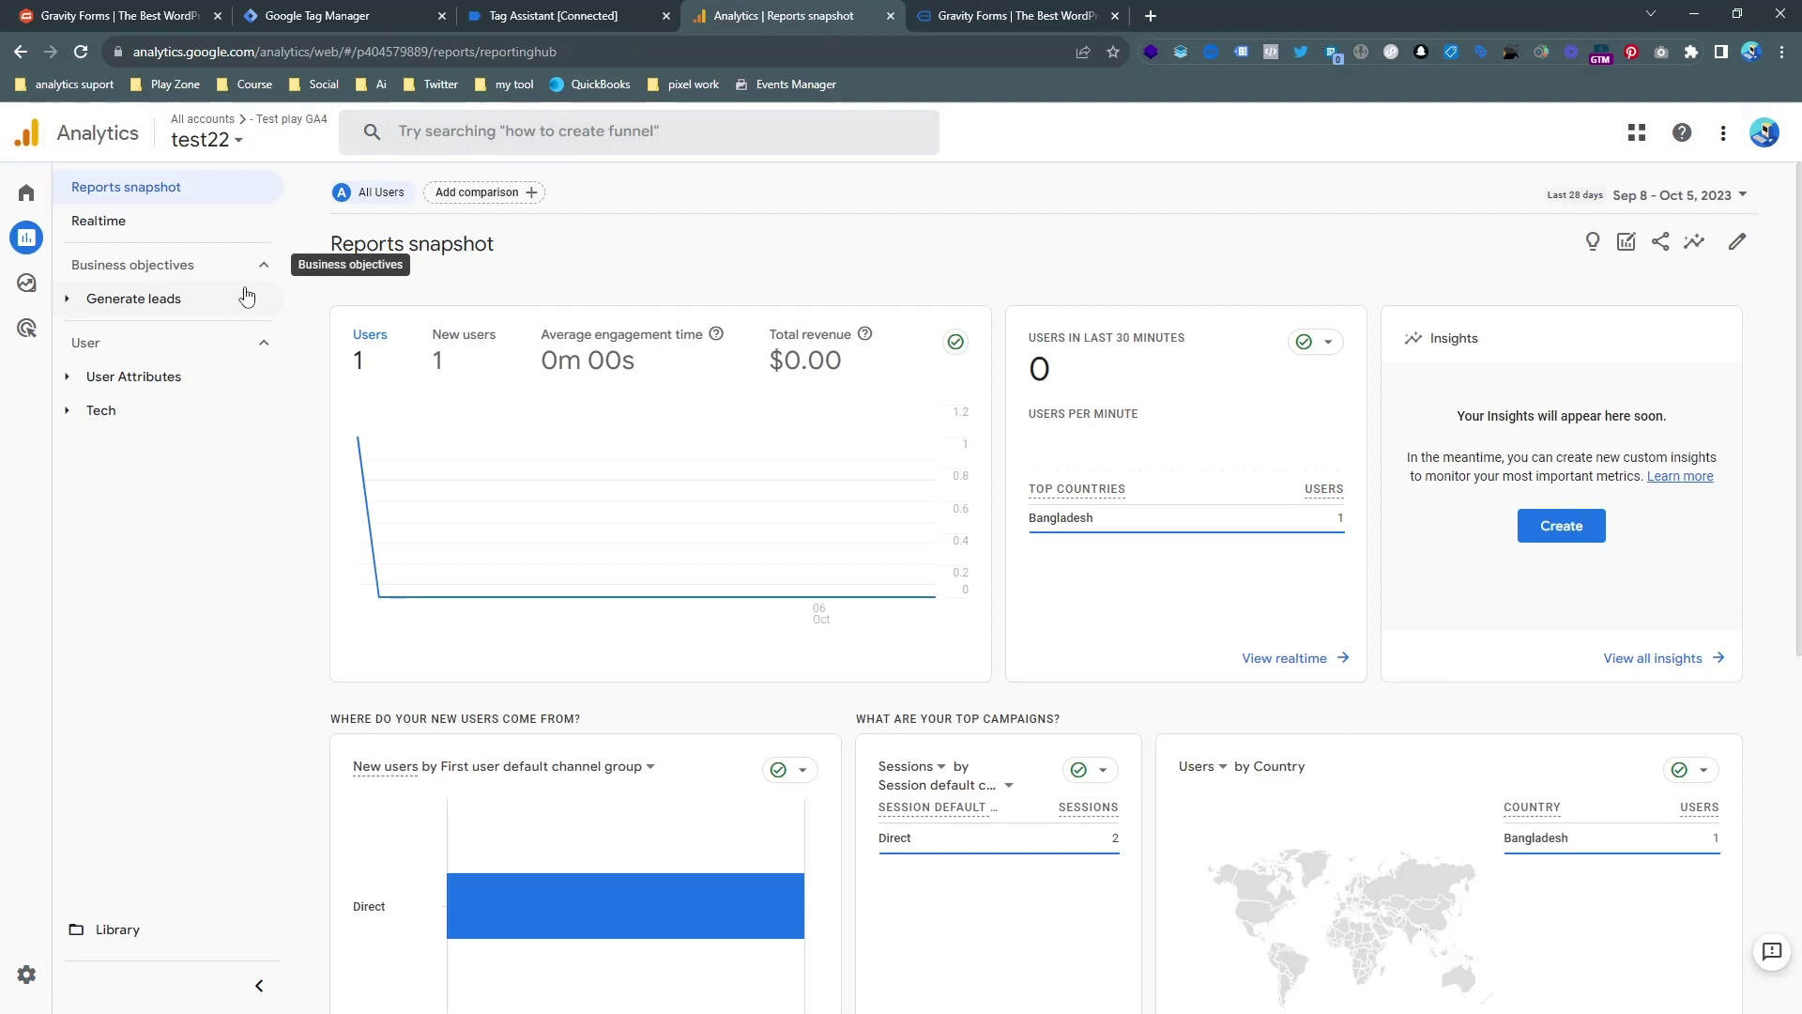
left_click(201, 223)
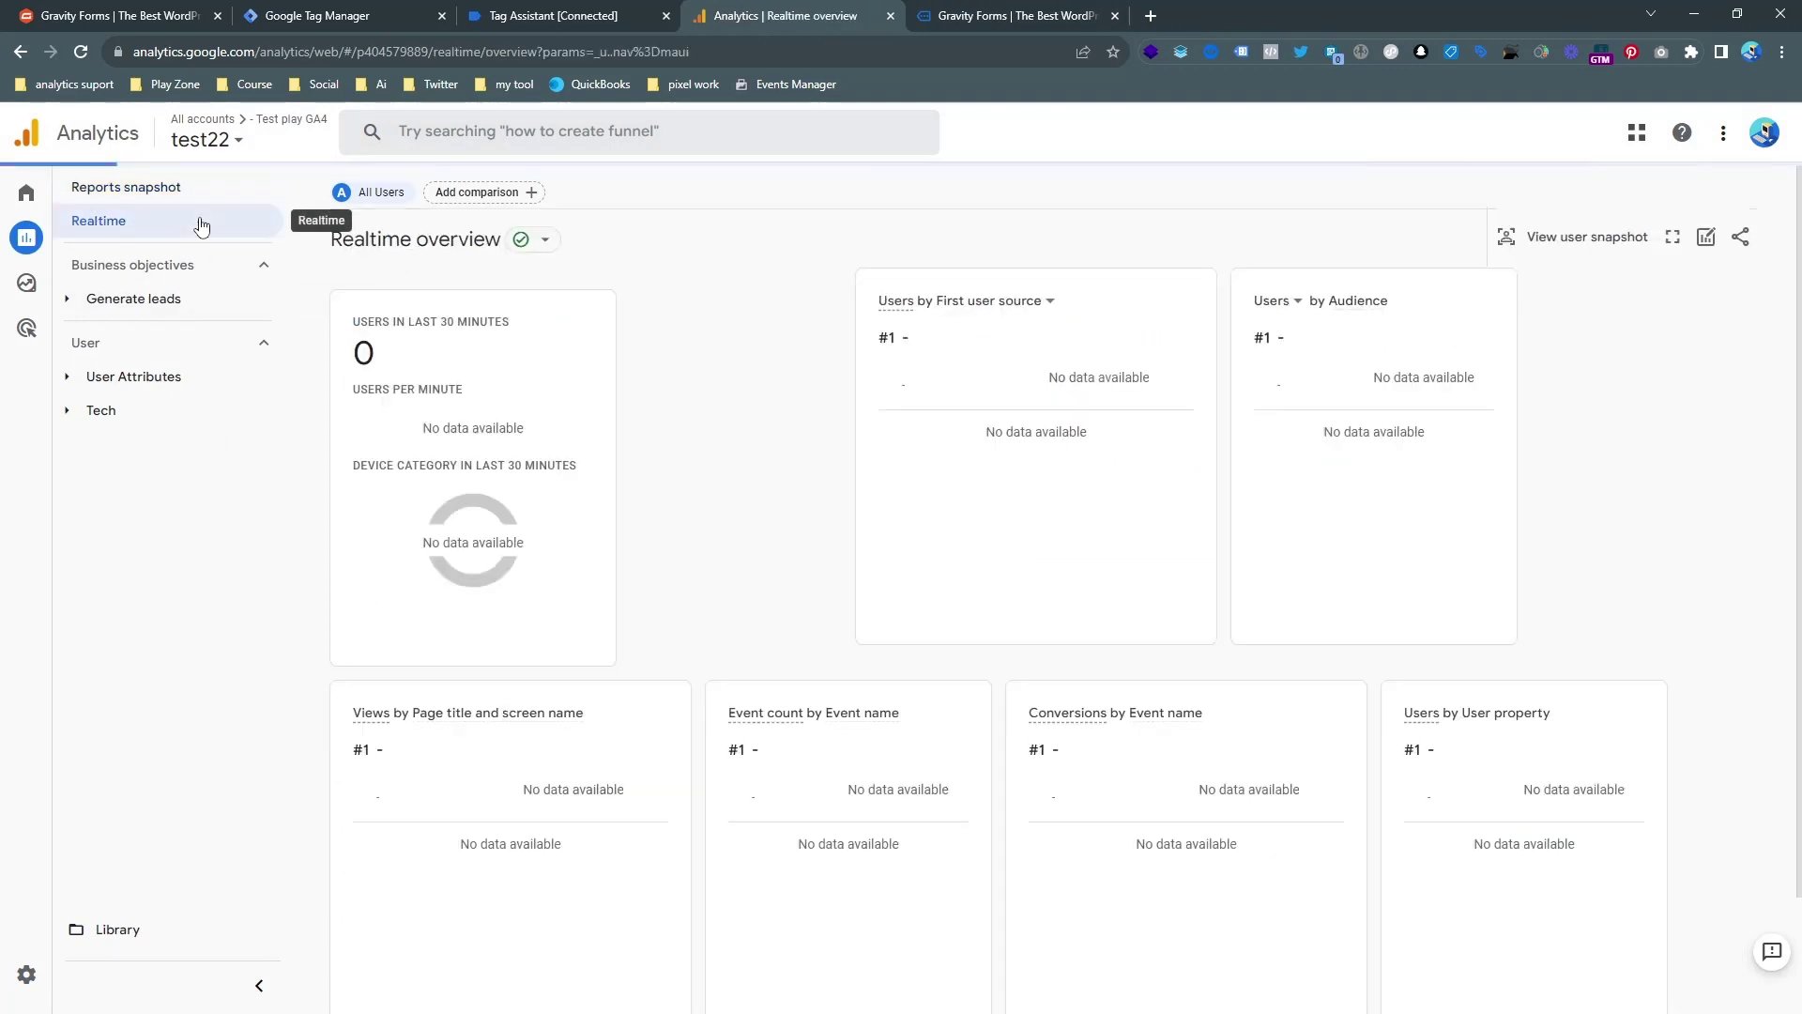
scroll(501, 543, "down", 3)
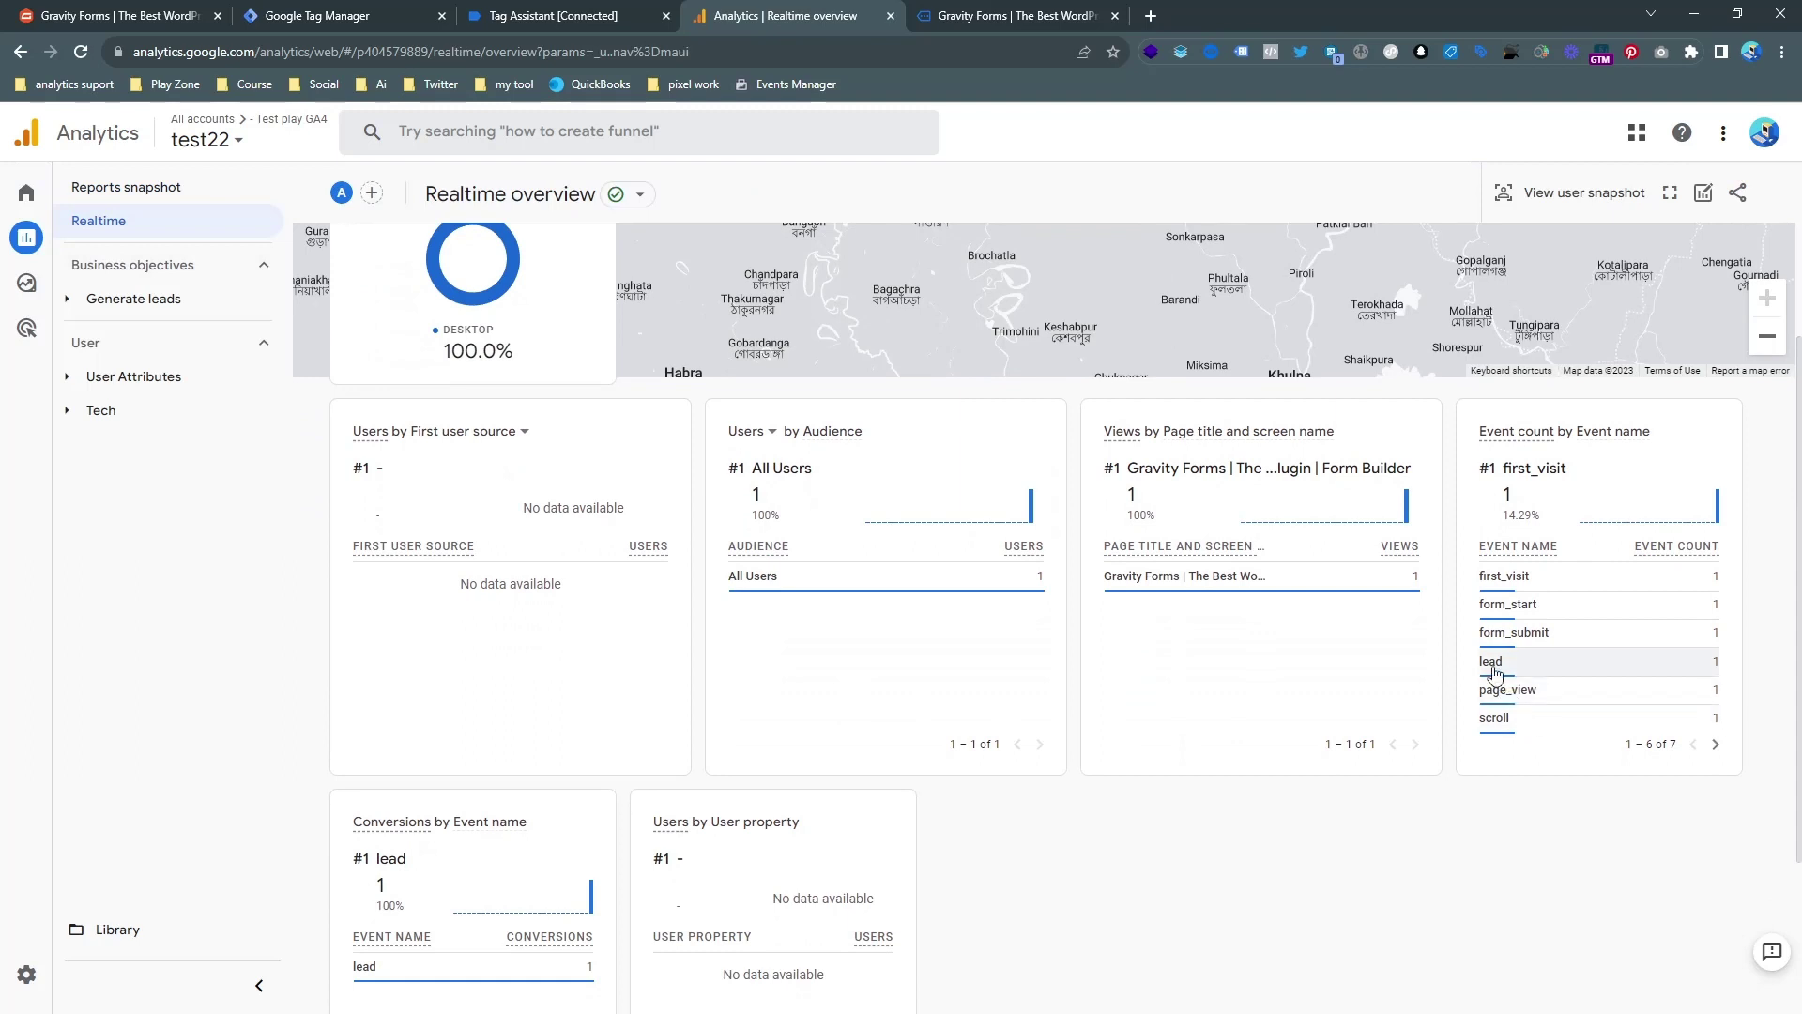
left_click(1502, 661)
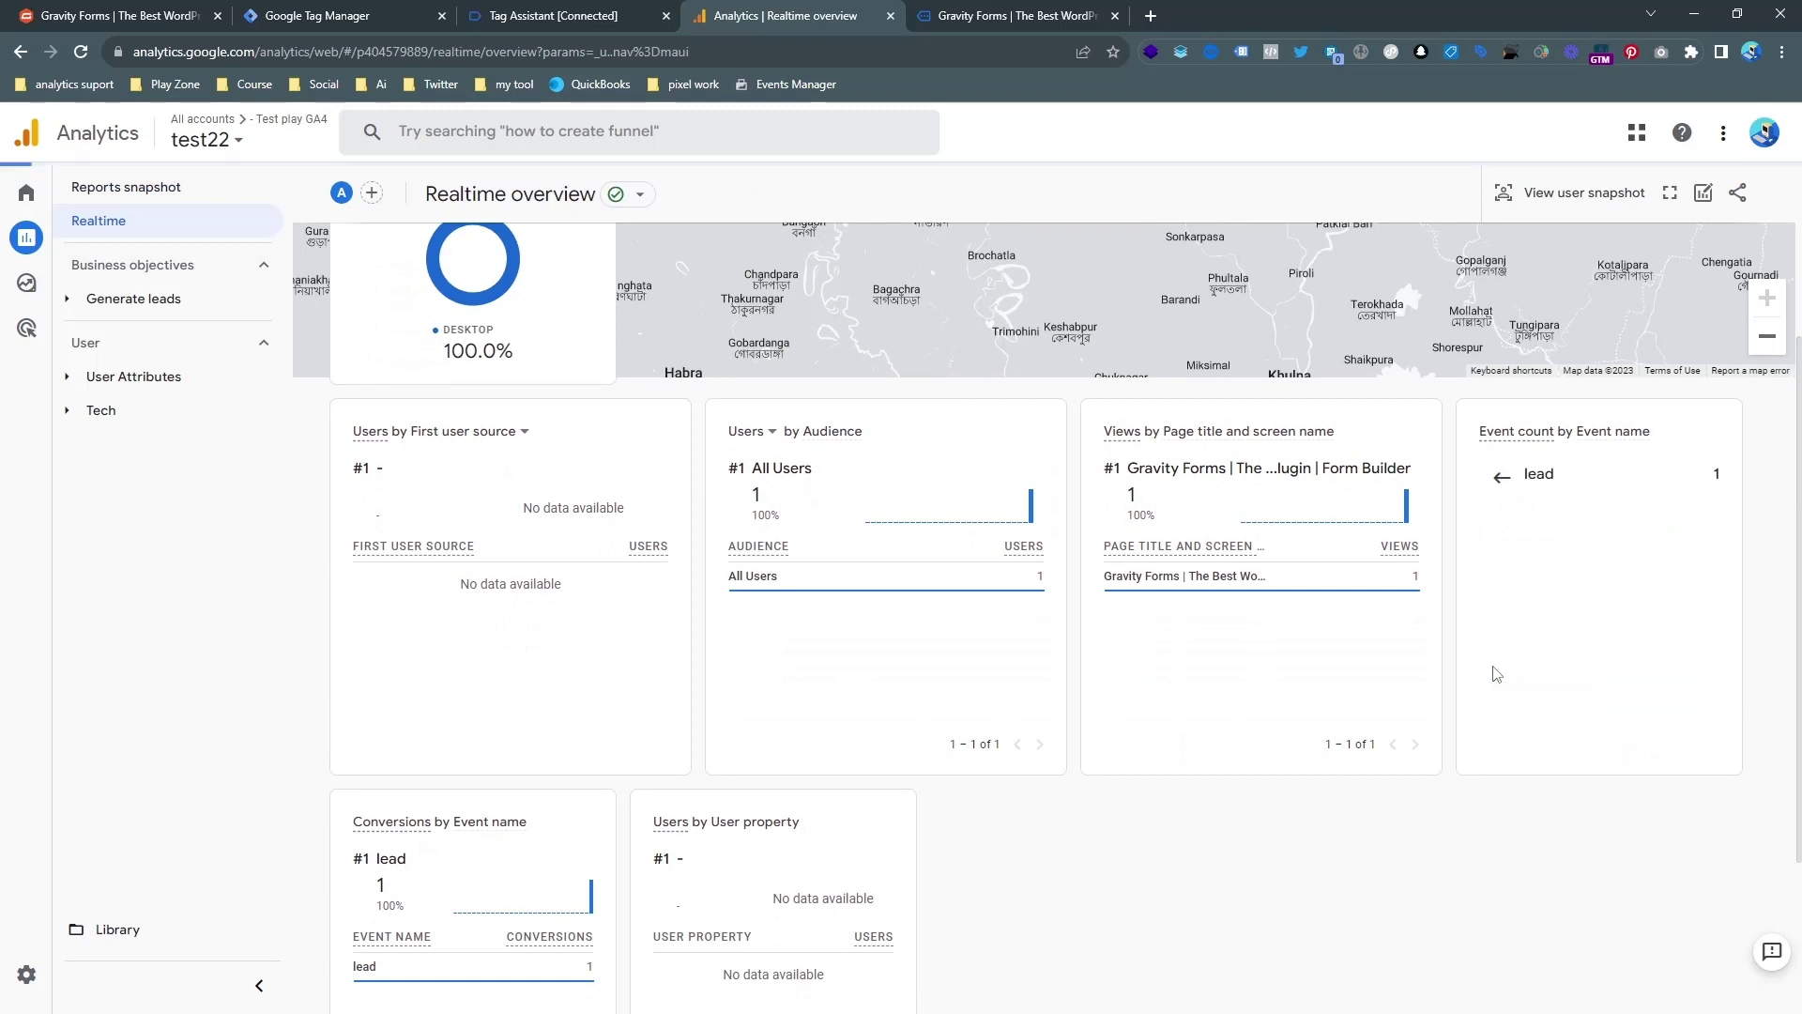
left_click(1502, 481)
- Confirm in Tag Assistant that the GA4 Event tag fired on the gform_submission event
key("ctrl+shift+Tab")
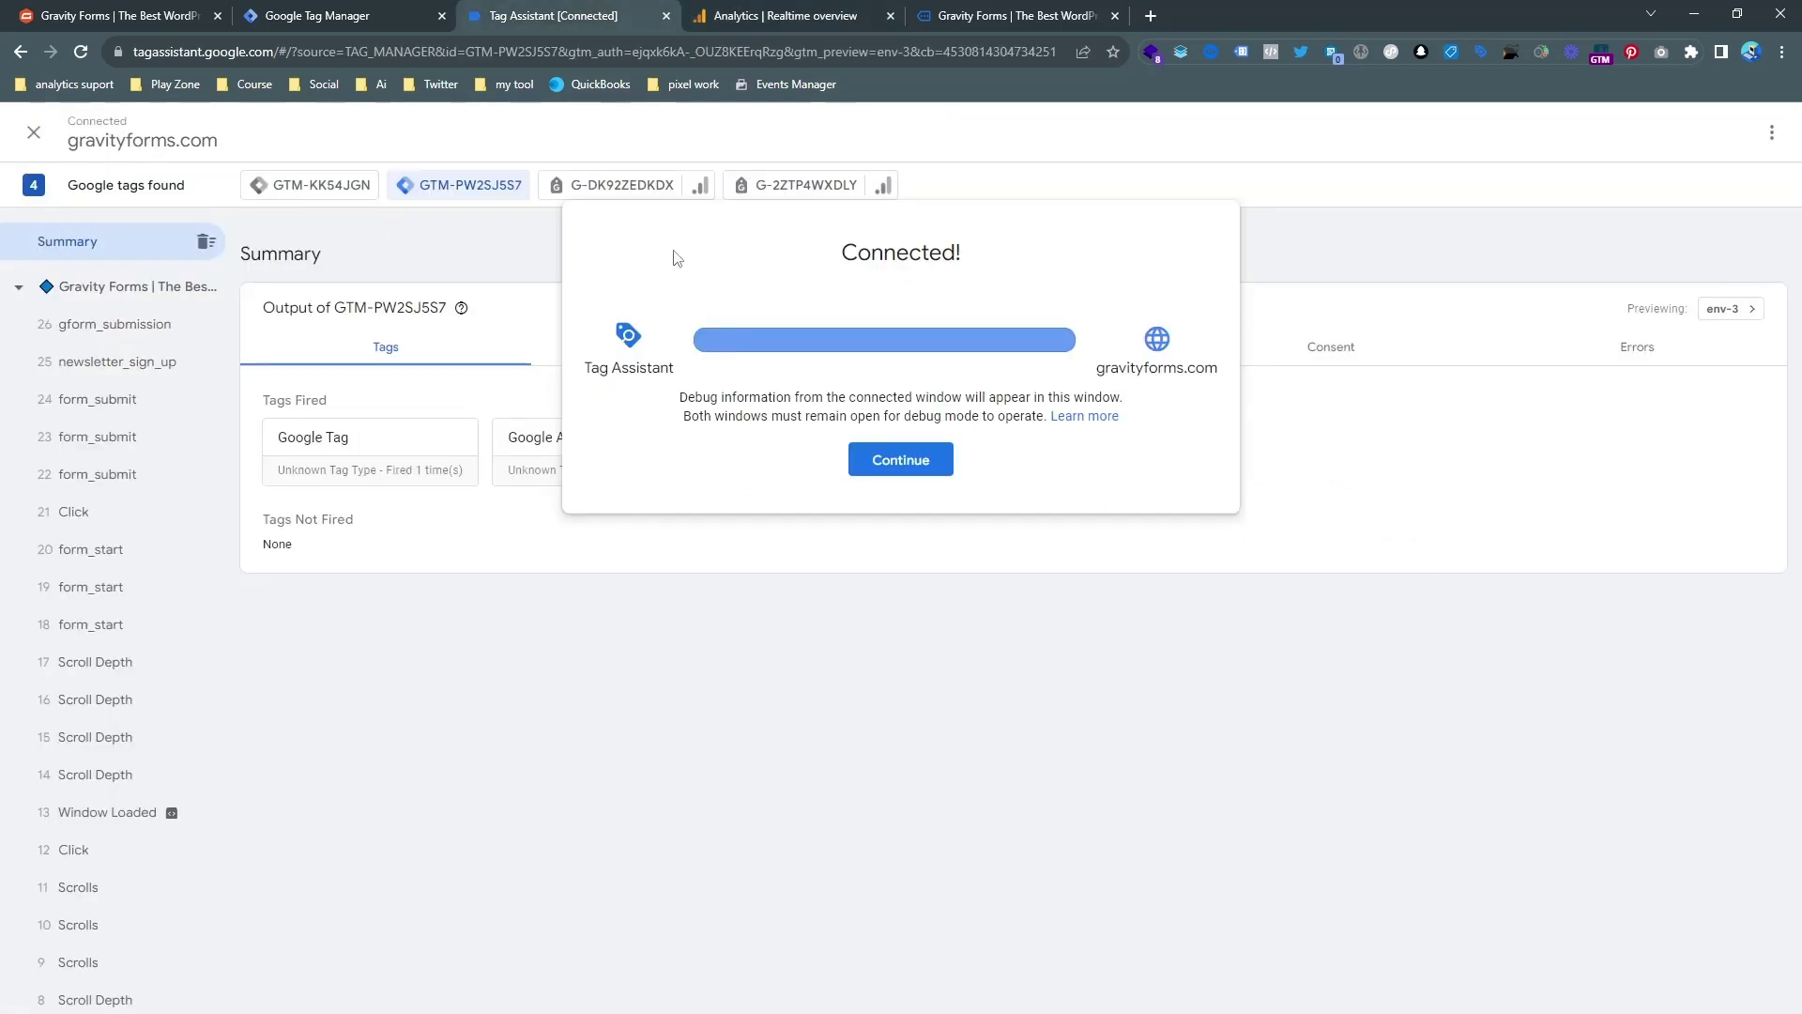
left_click(900, 459)
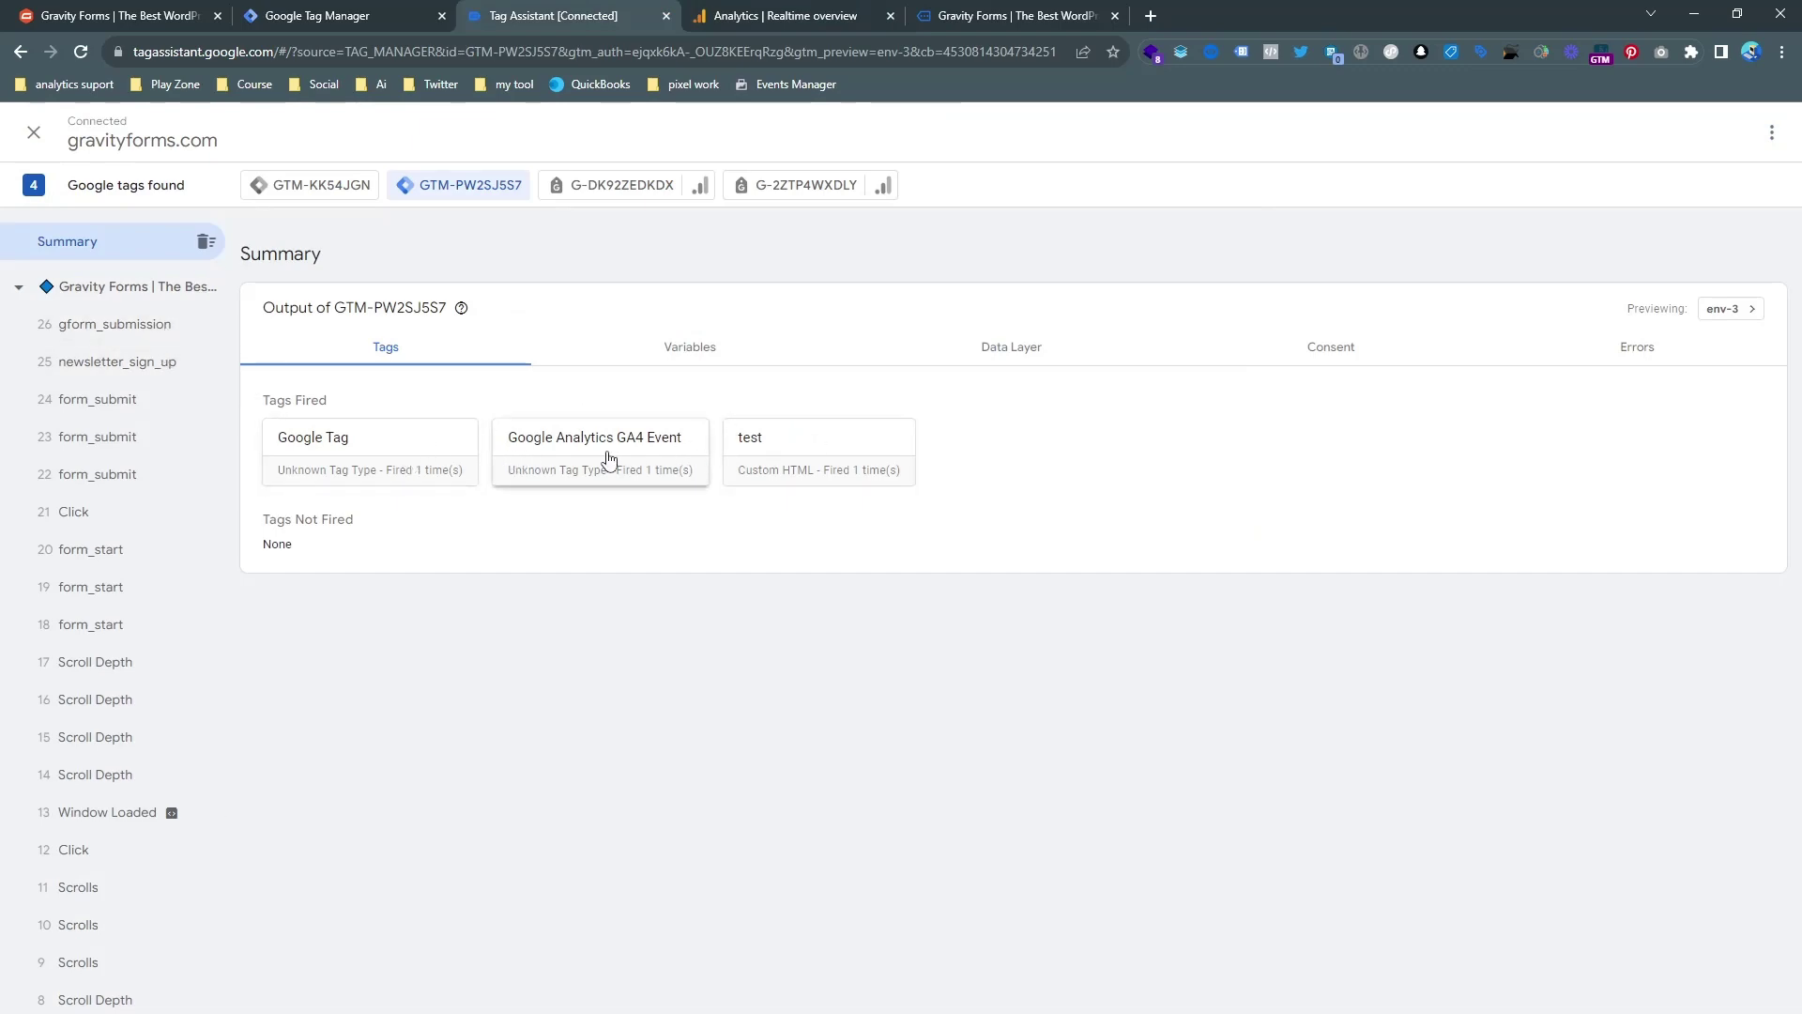
left_click(537, 467)
left_click(413, 456)
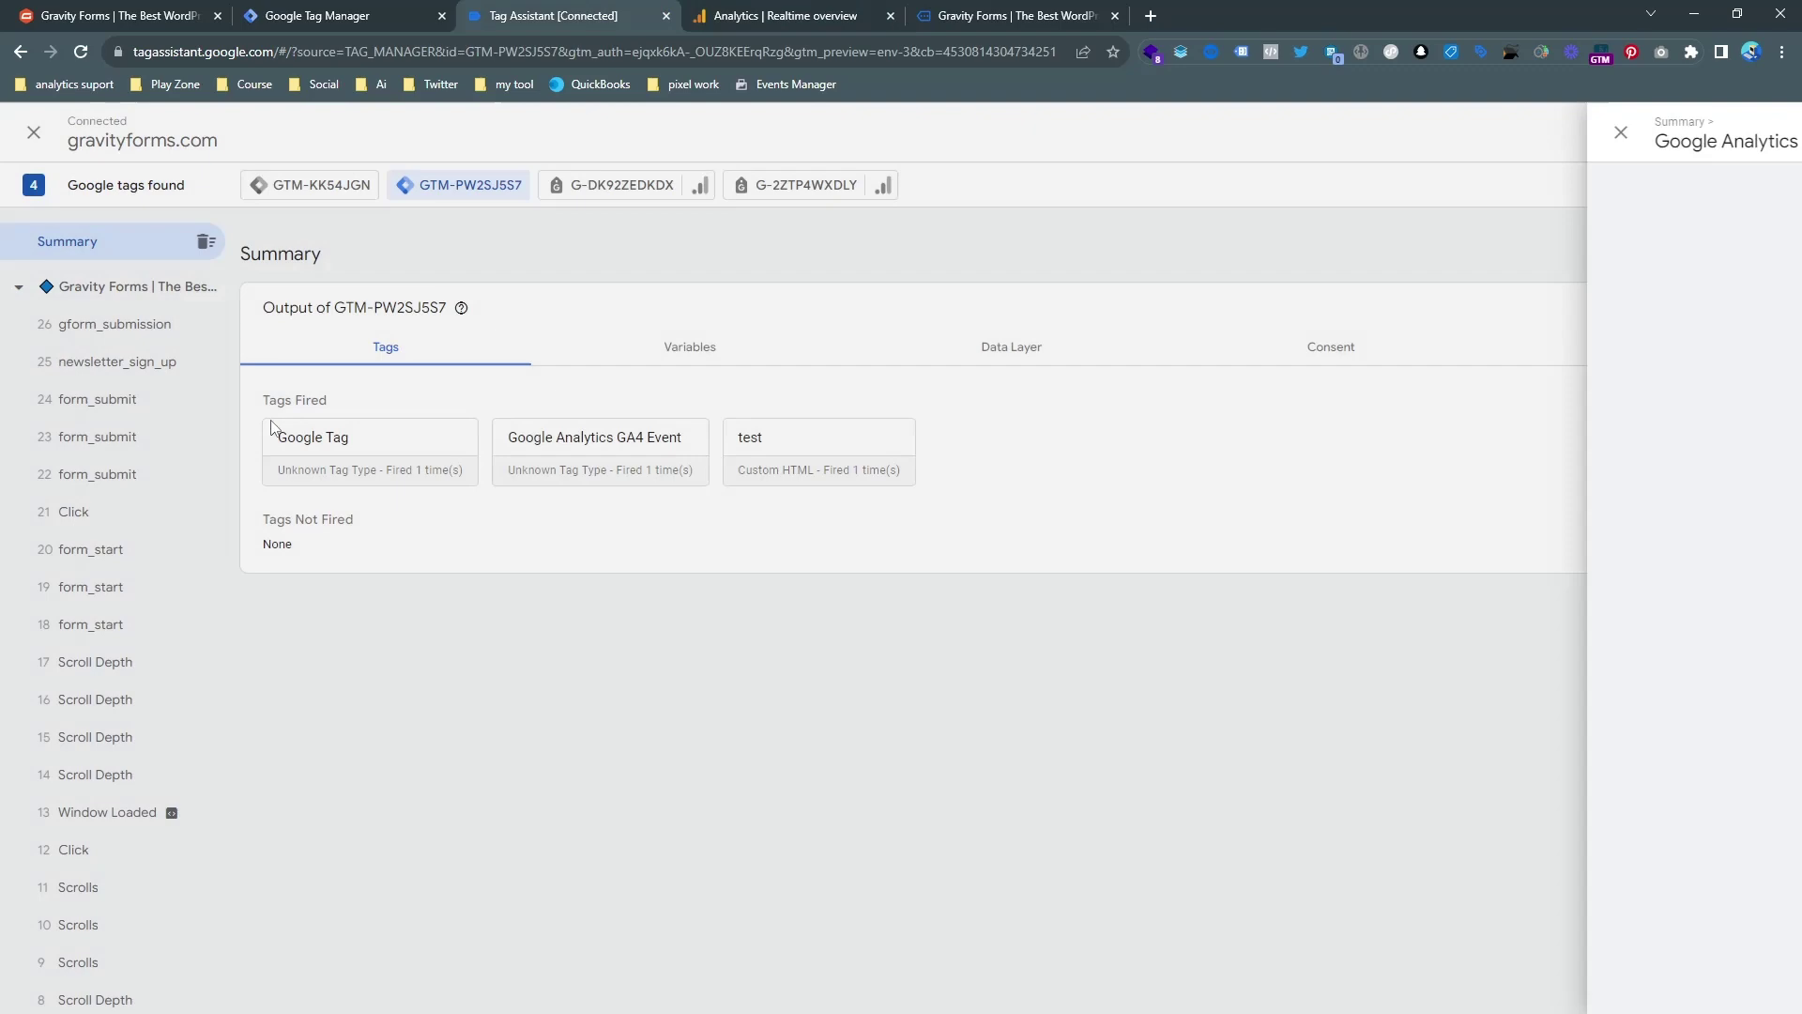
left_click(117, 328)
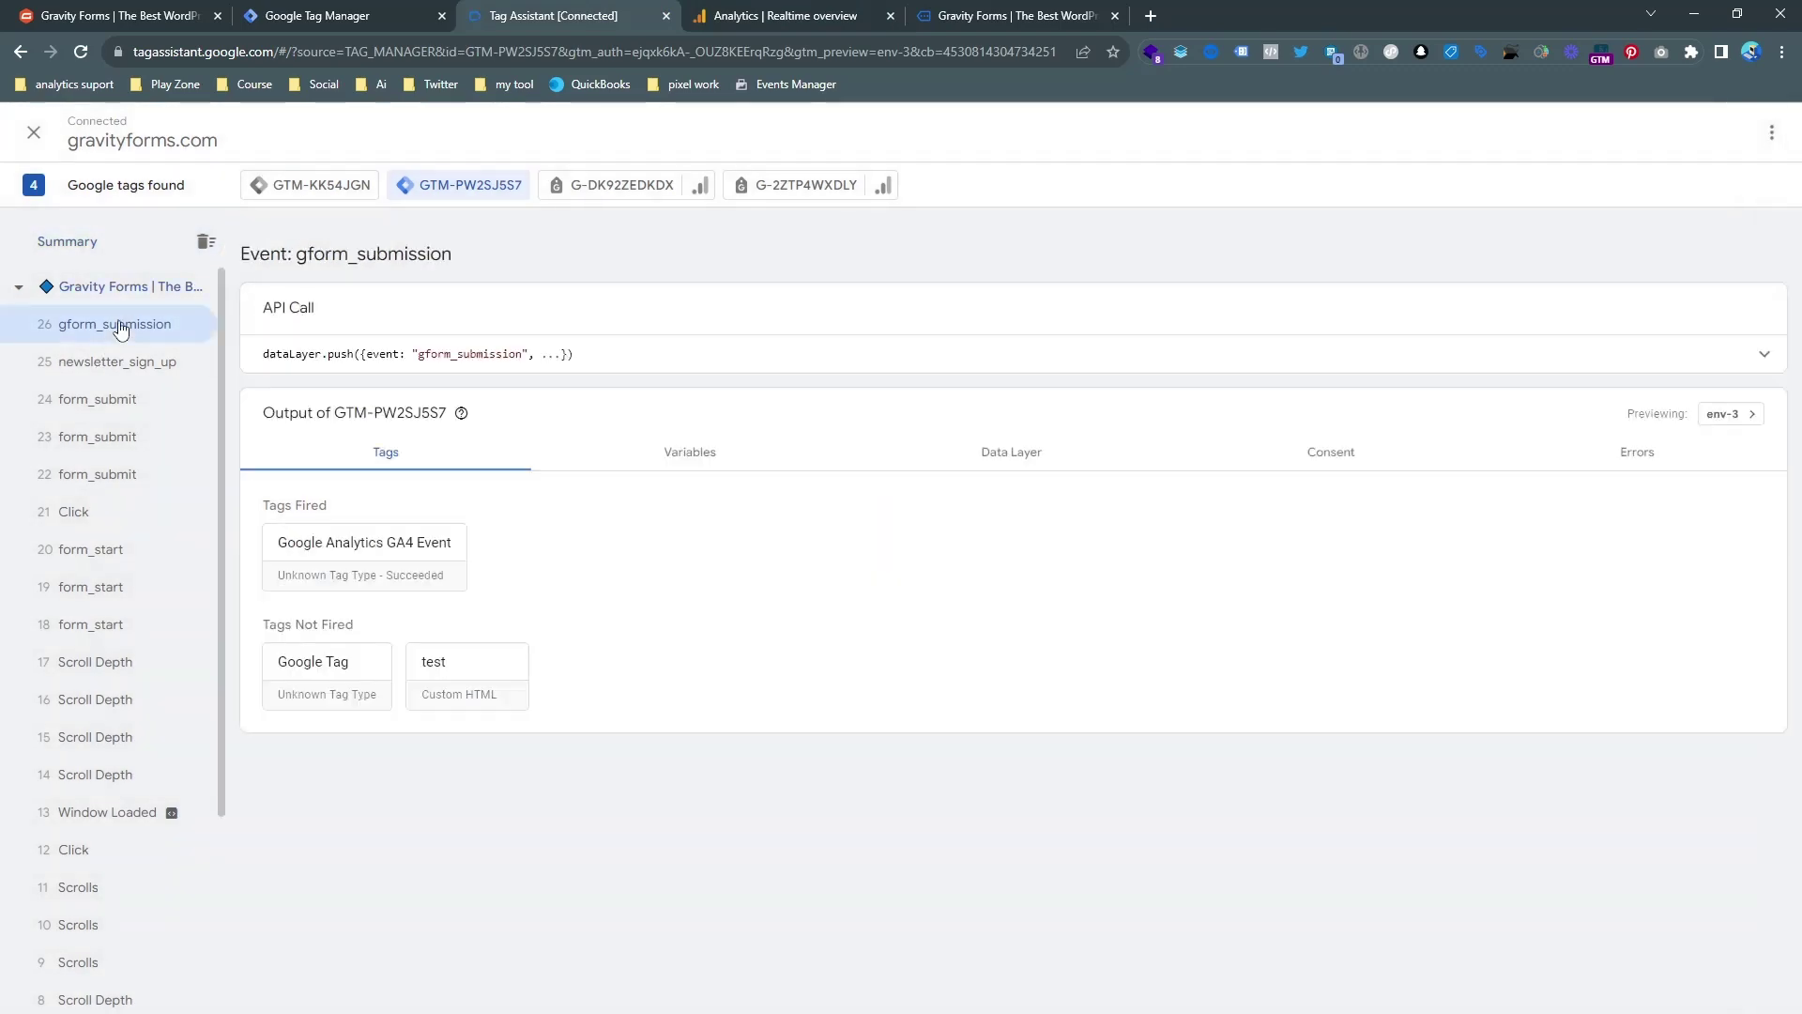
left_click(339, 586)
left_click(246, 465)
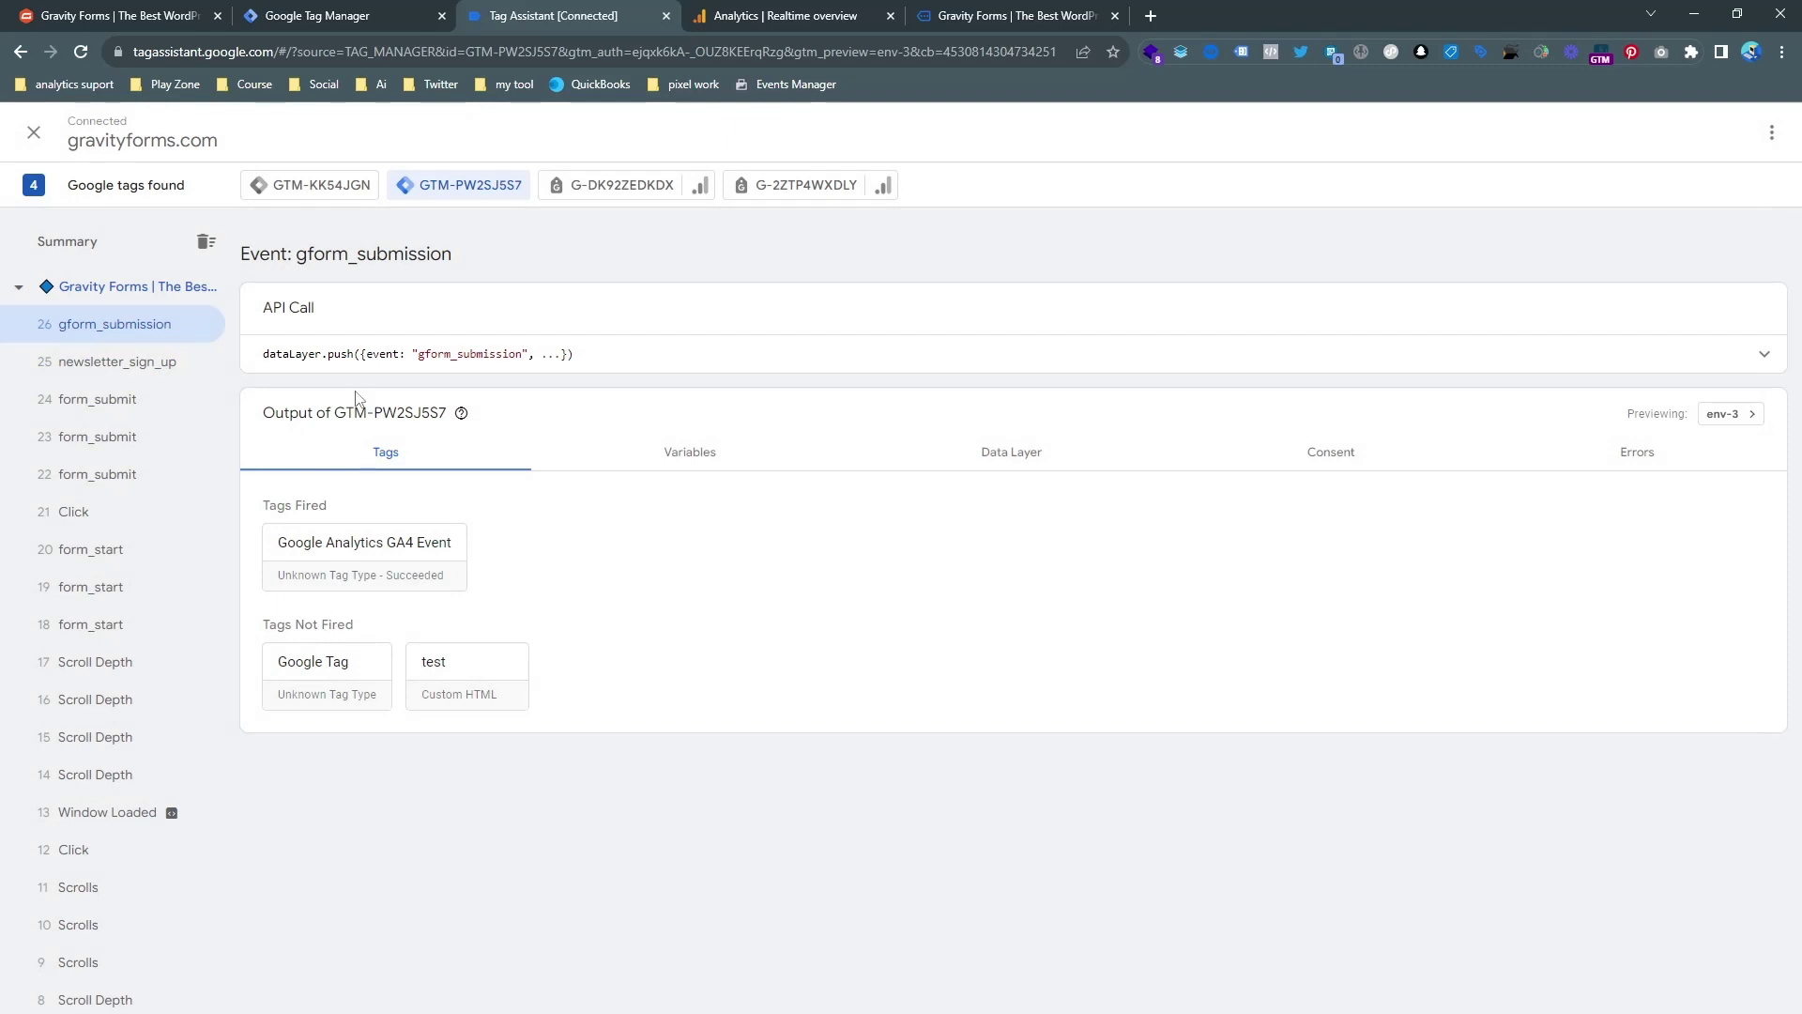
left_click(344, 20)
- Submit the Tag Manager workspace changes to open the publishing form
left_click(1728, 186)
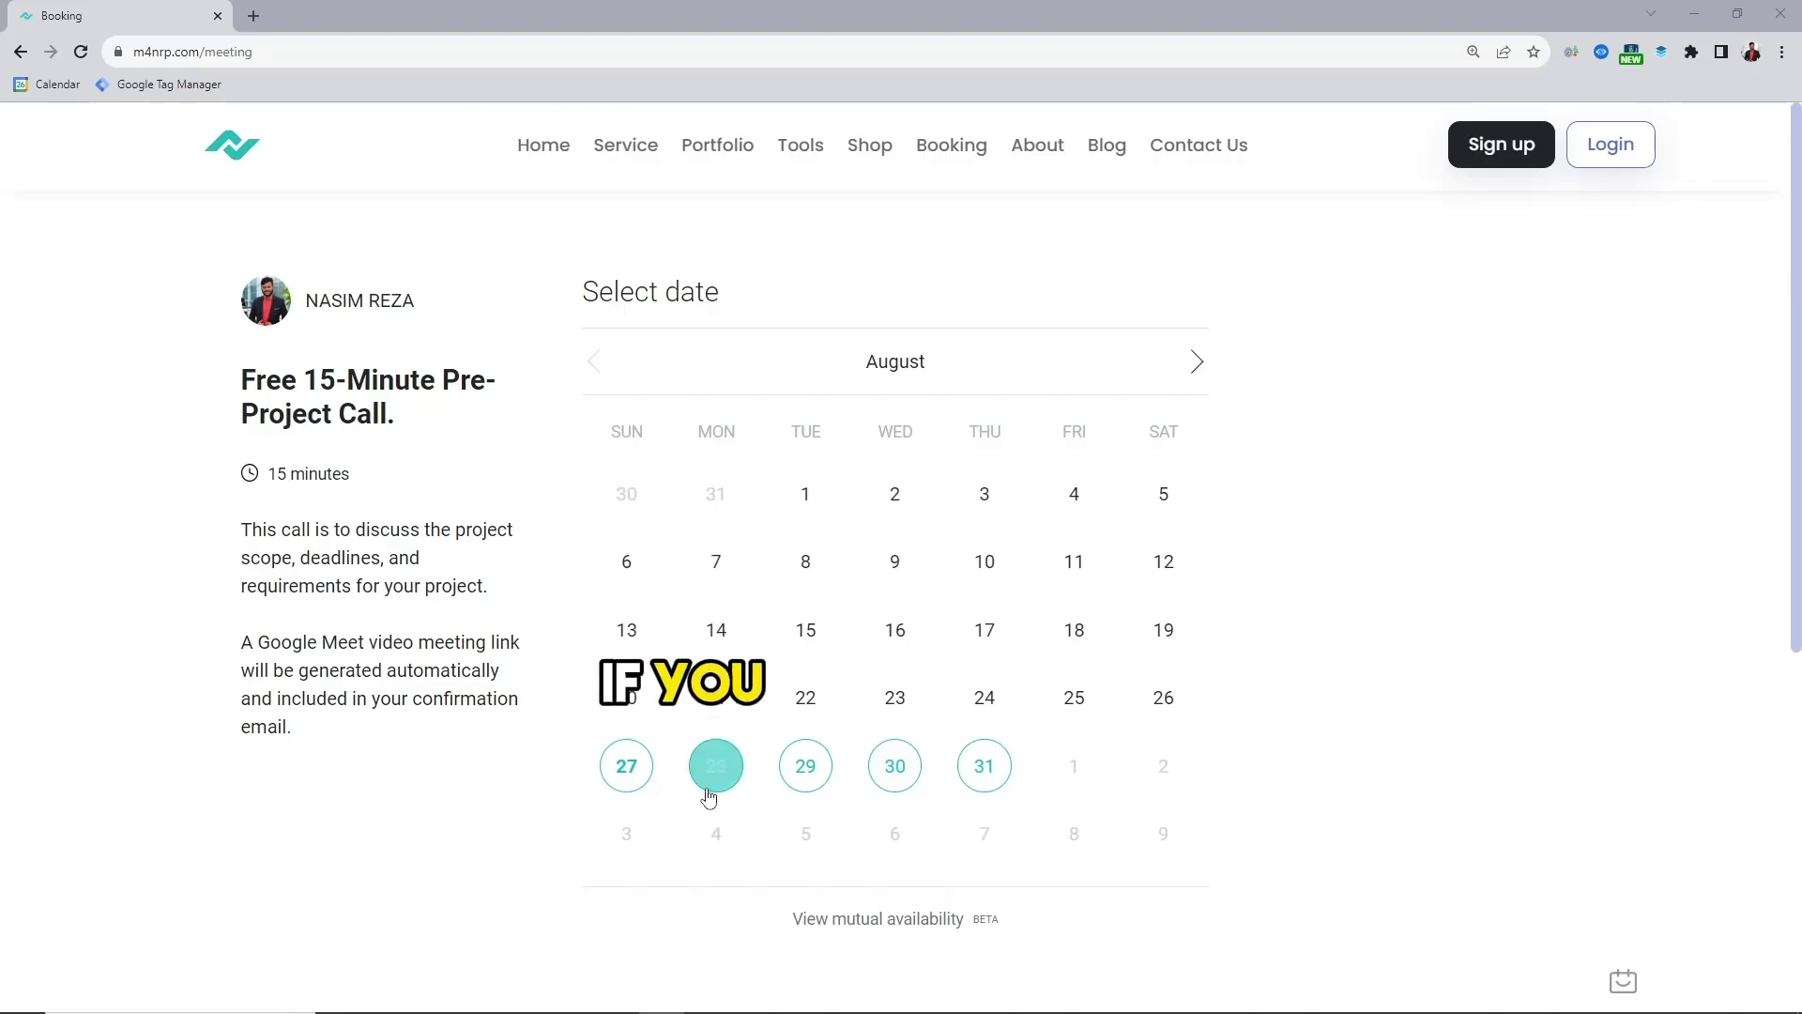
- Book Monday, August 28 at 1:15 am, keeping the Asia/Dhaka timezone
left_click(714, 762)
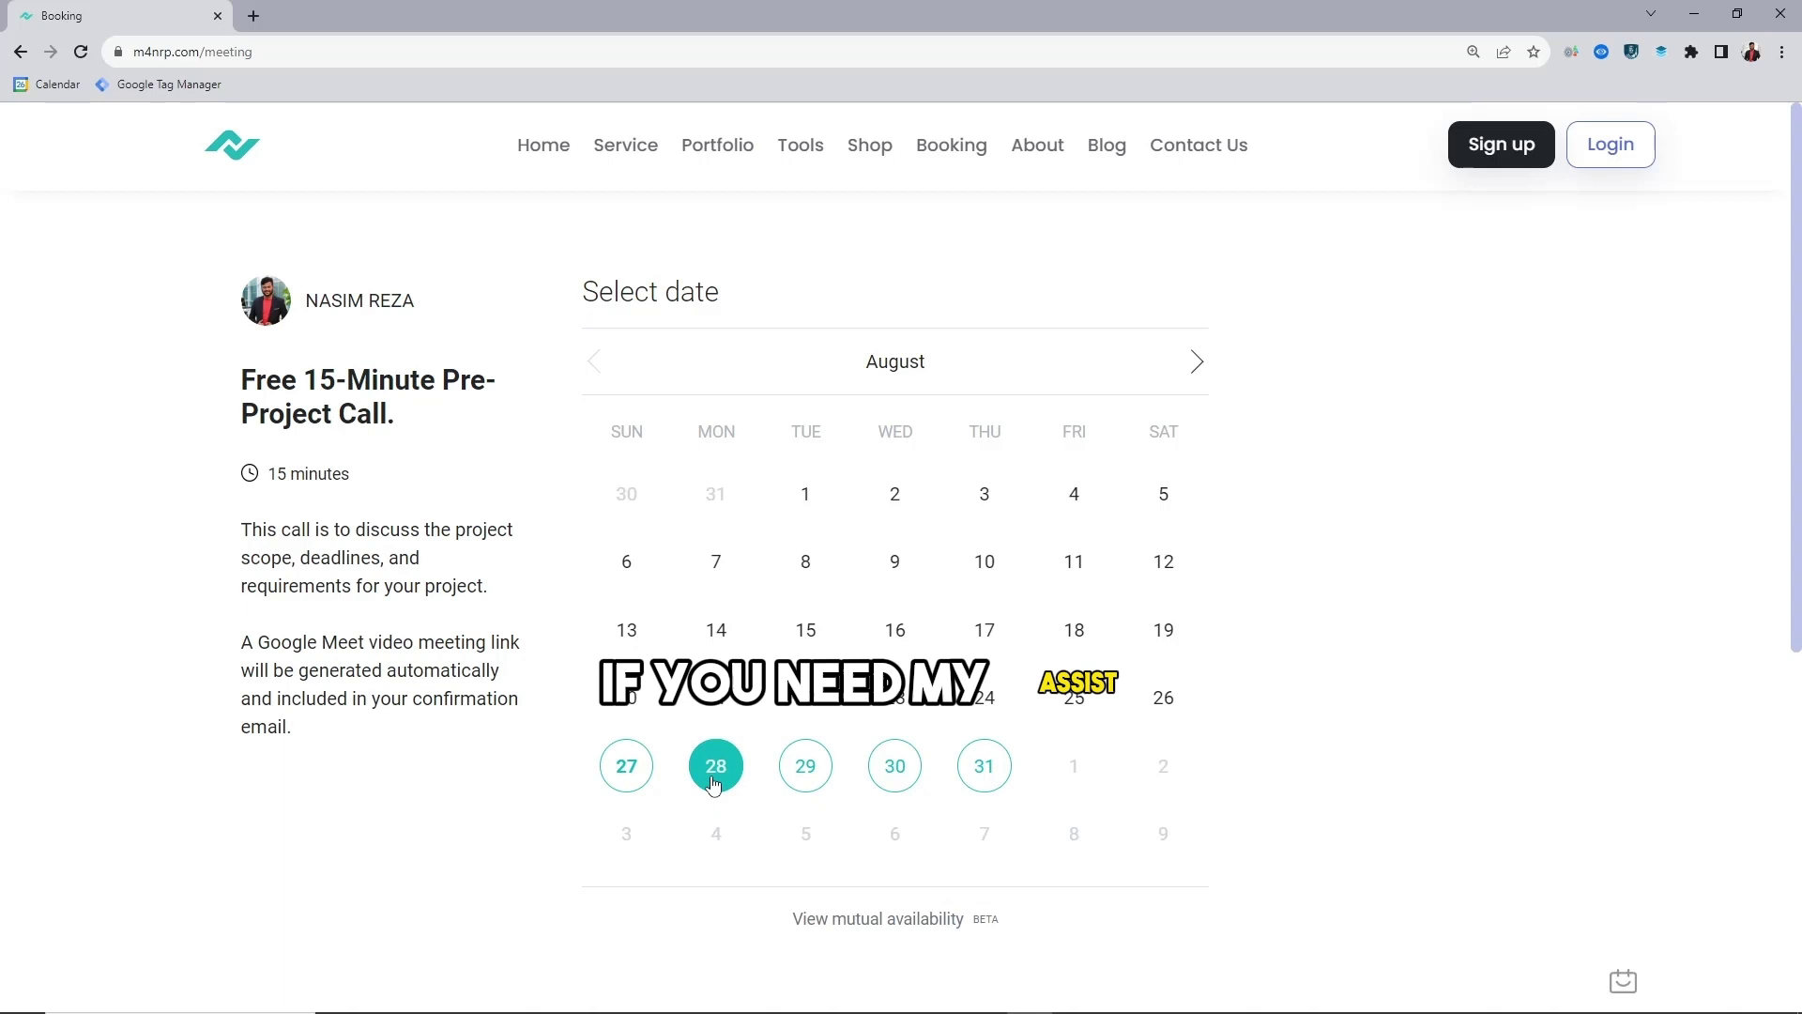
left_click(1404, 356)
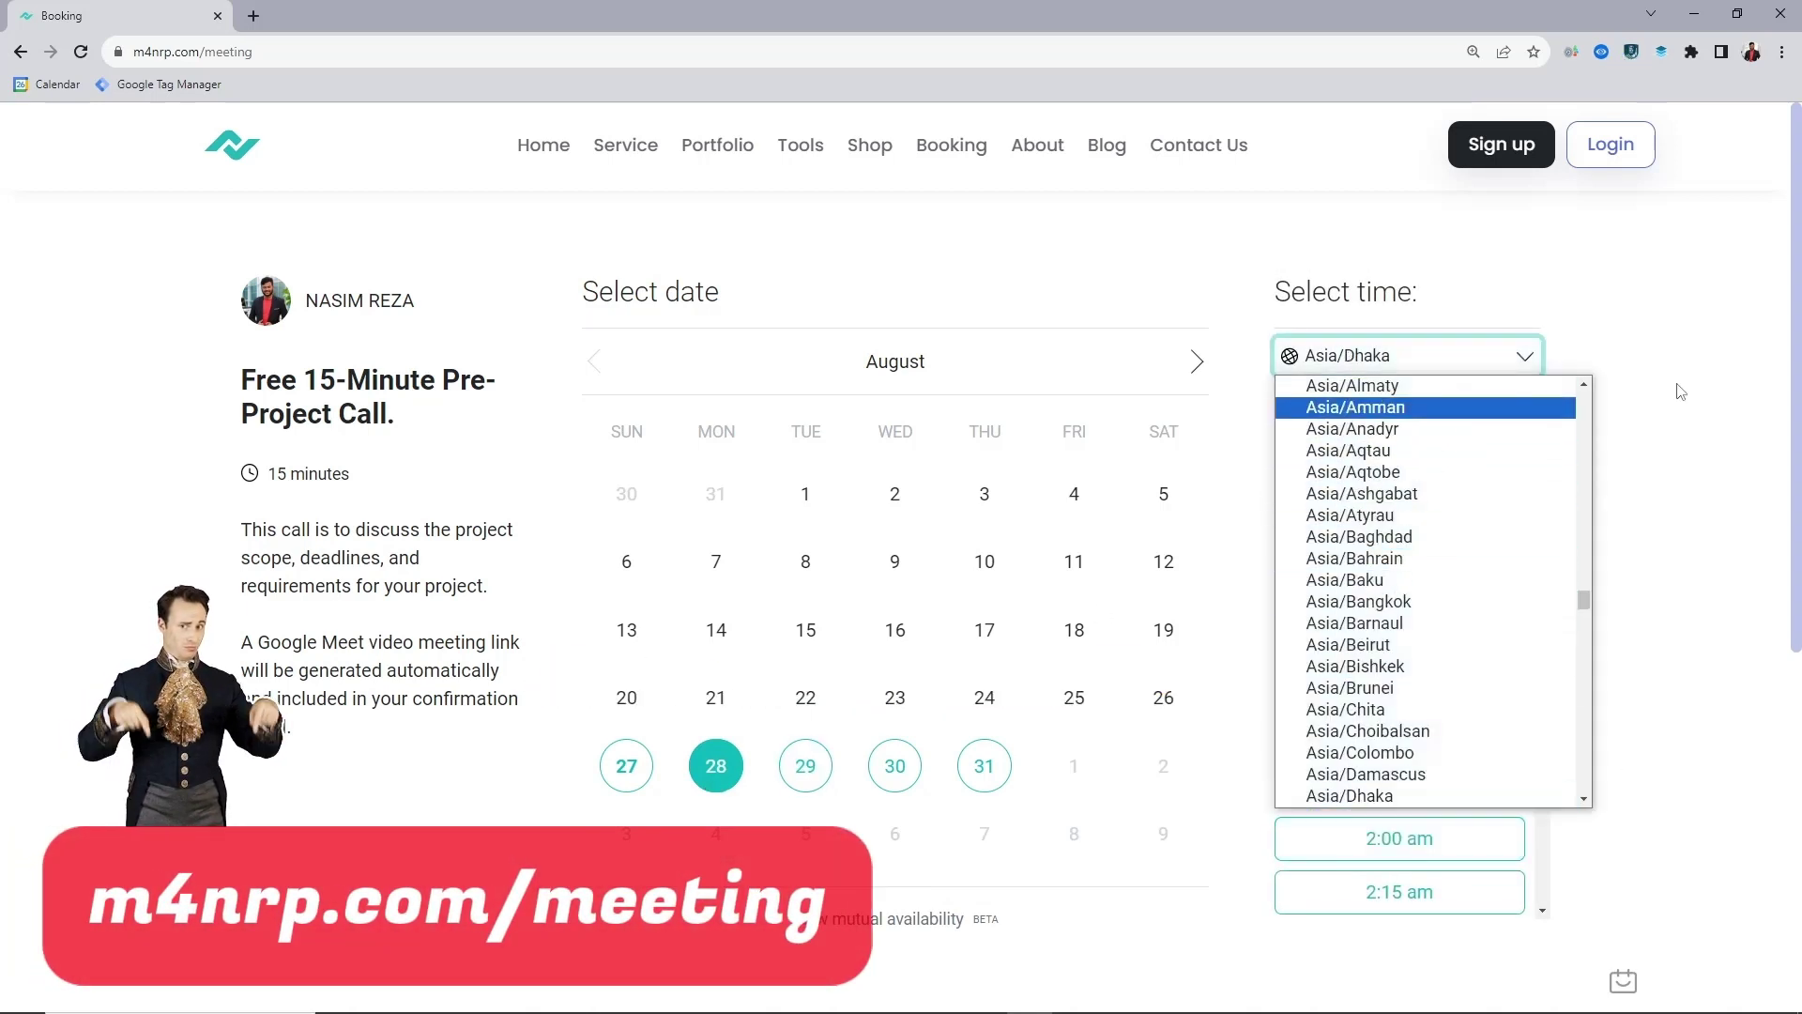
left_click(1625, 412)
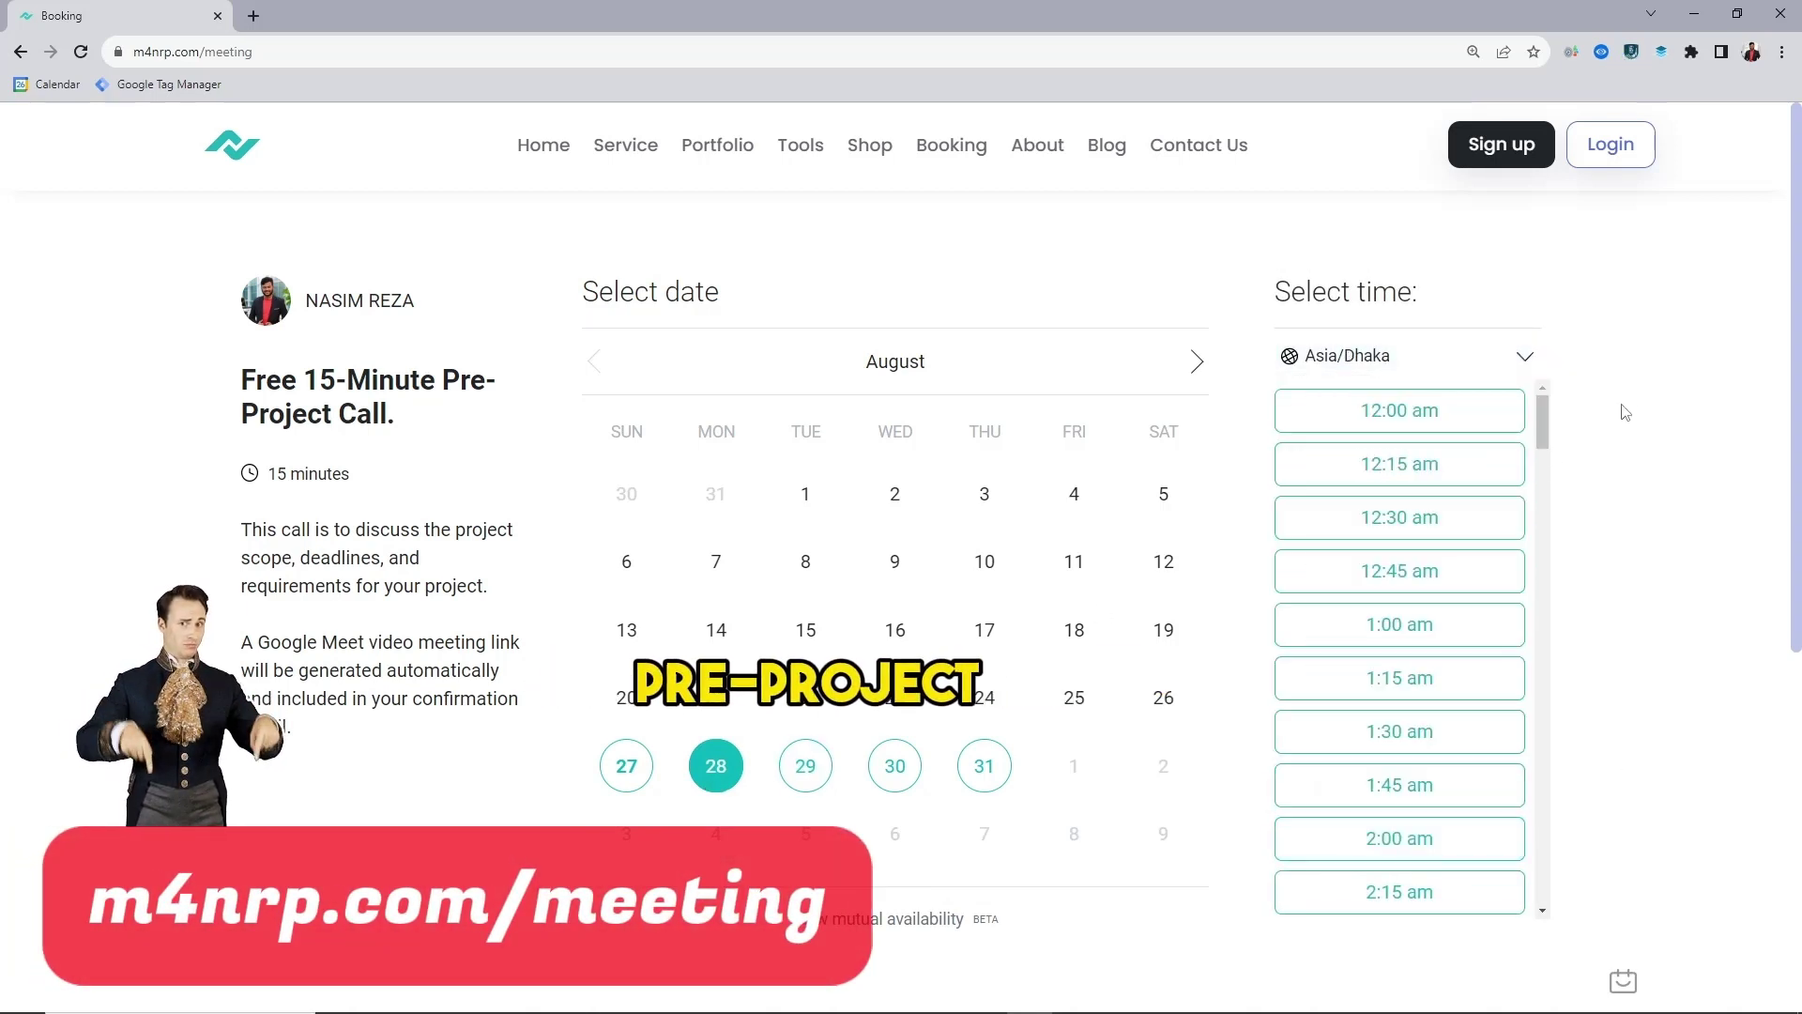
left_click(1388, 677)
- Fill in name, email and problems ('asd'), ticking YouTube Channel as the referral source
left_click(733, 540)
type("your name")
key("Tab")
type("your email")
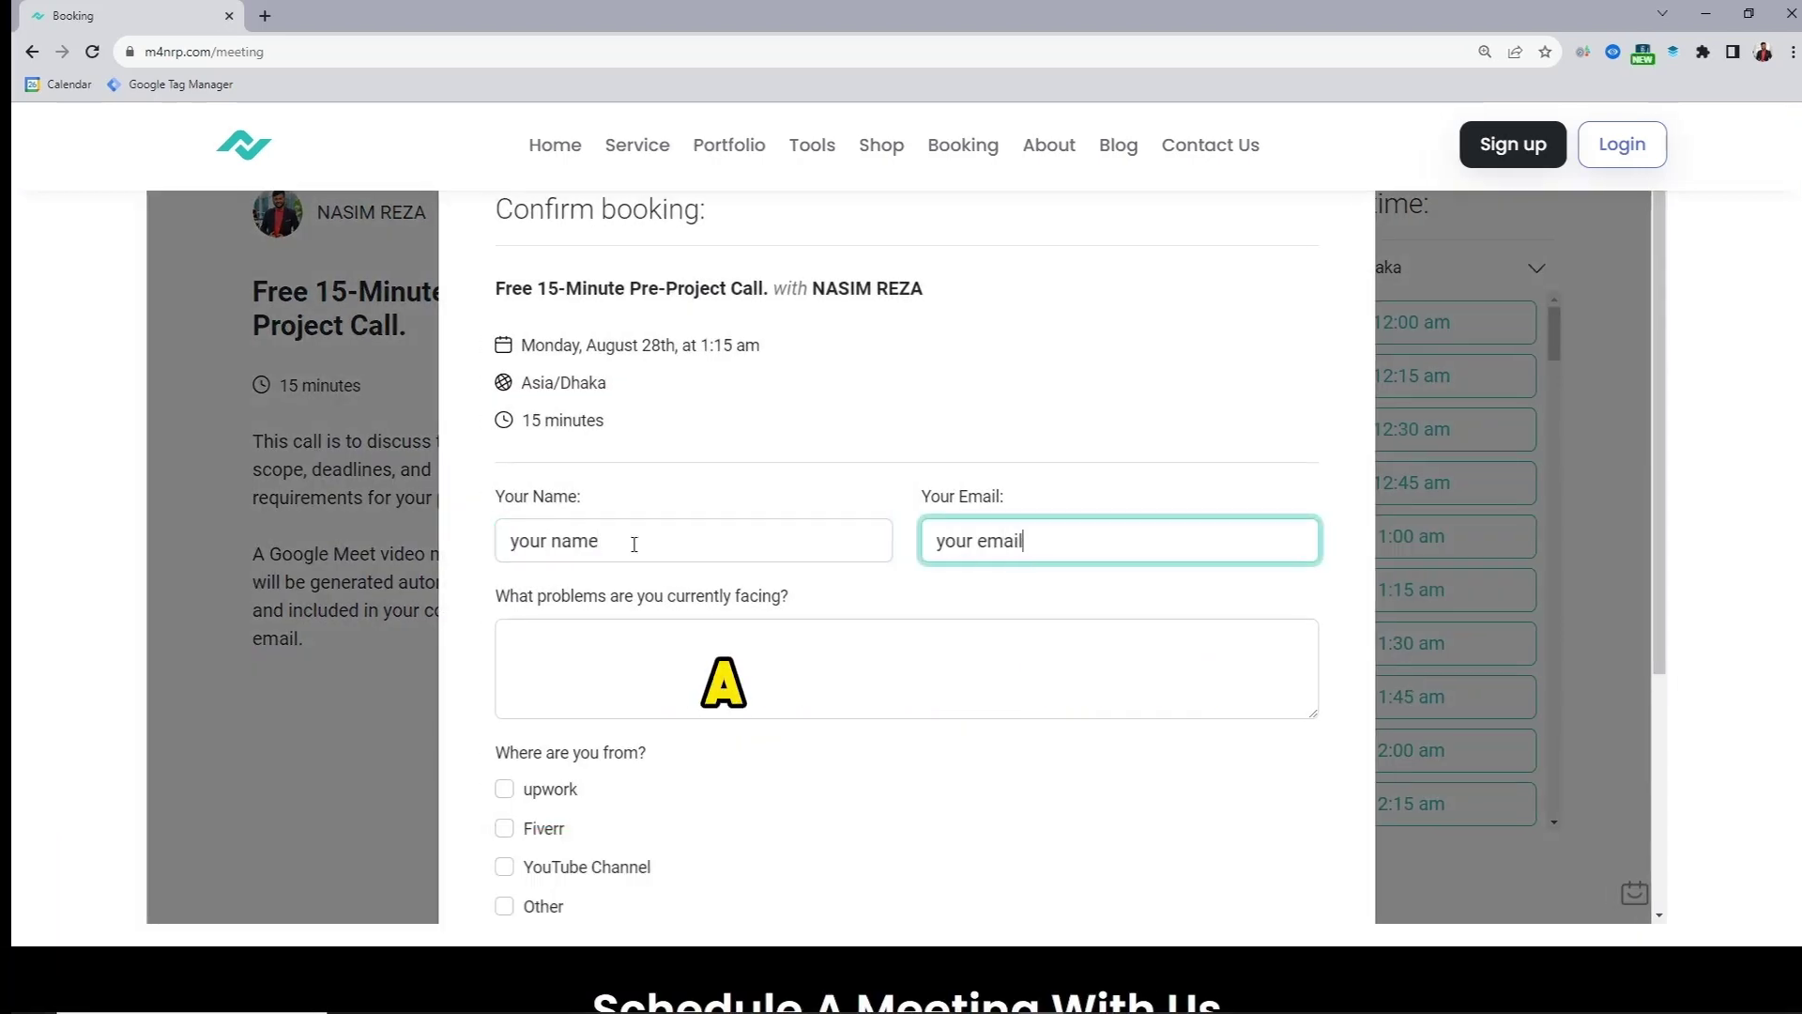
left_click(557, 678)
type("asd")
scroll(569, 679, "down", 4)
left_click(504, 519)
left_click(657, 692)
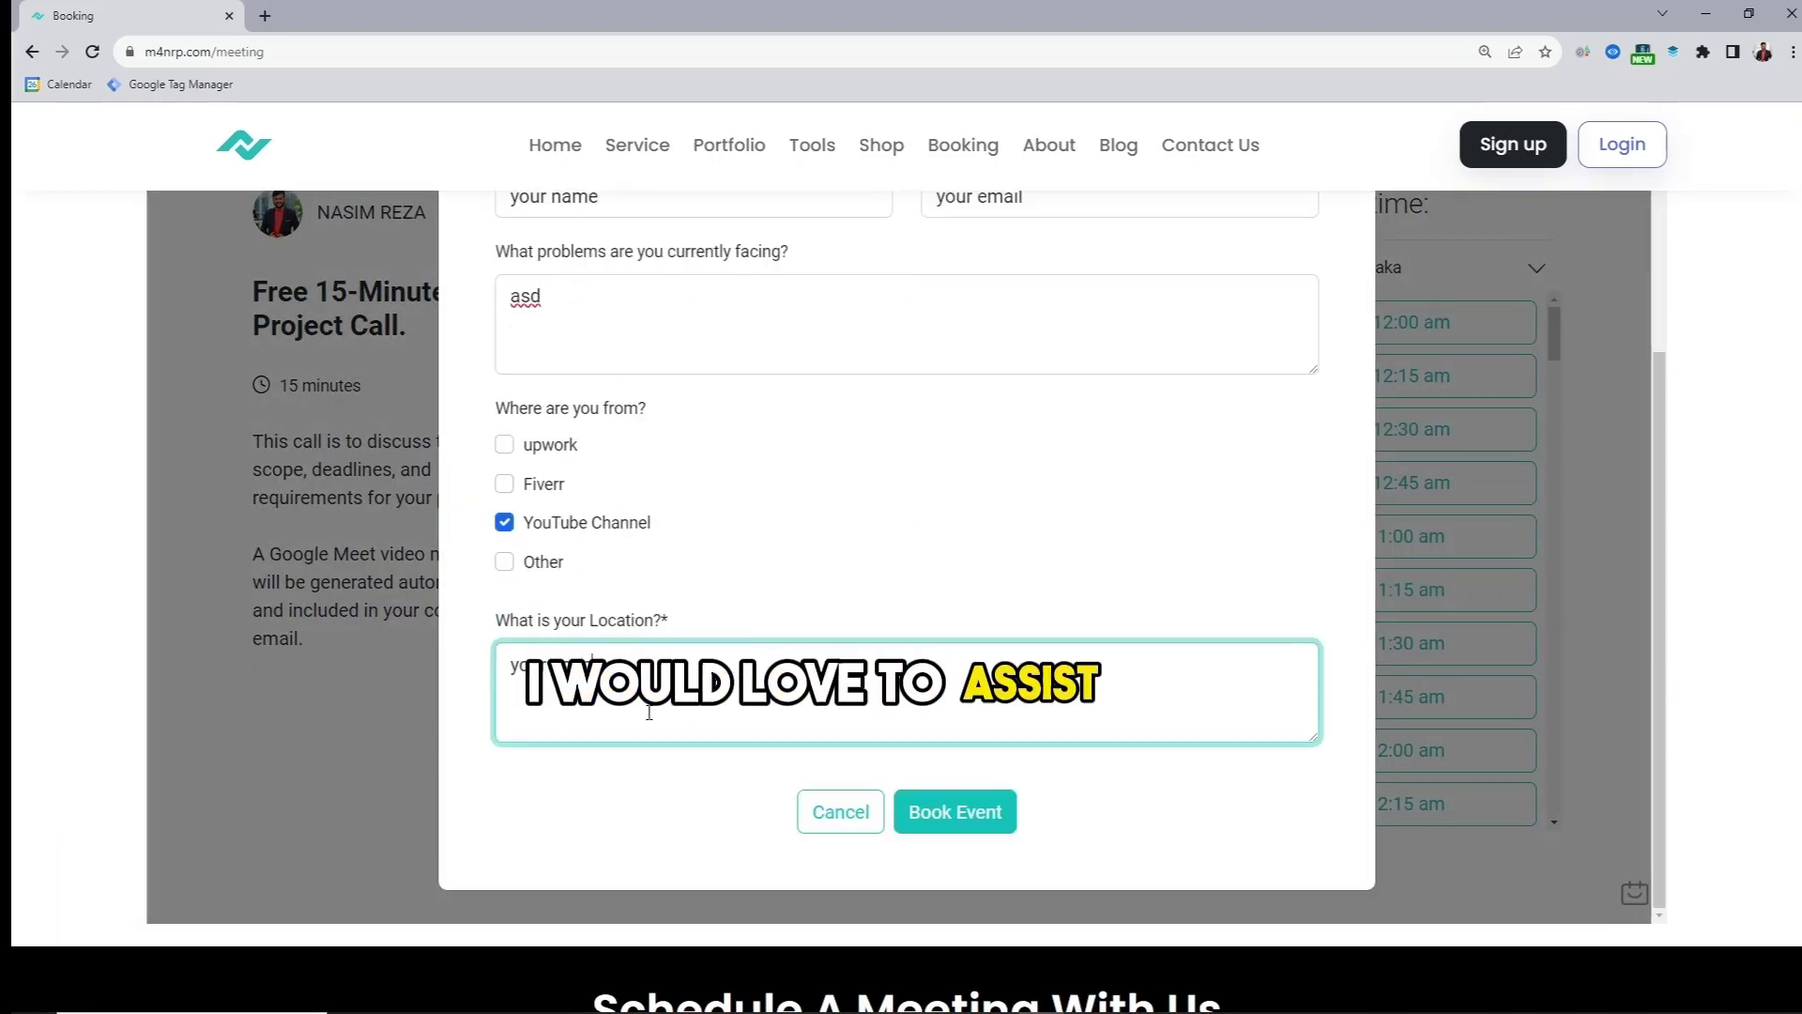